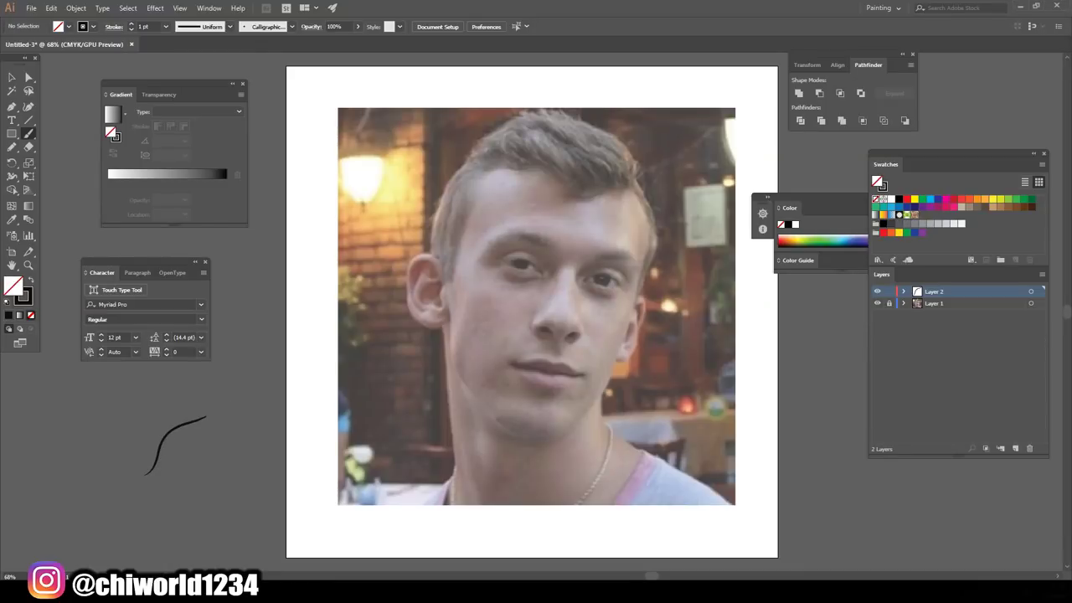
- Trace the left jawline, the ear and the jaw down to the chin in black strokes
key("ctrl+plus")
left_click_drag(419, 502, 402, 297)
key("ctrl+plus")
left_click_drag(505, 404, 493, 266)
key("ctrl+minus")
key("ctrl+minus")
key("ctrl+minus")
key("ctrl+plus")
key("ctrl+plus")
mouse_move(393, 244)
left_mouse_down()
mouse_move(667, 490)
mouse_move(724, 435)
left_mouse_up()
- Outline the nose's underside, both nostrils, right side and bridge, then check it with the photo hidden
key("ctrl+plus")
scroll(680, 433, "down", 1)
left_click_drag(544, 380, 612, 359)
left_click_drag(542, 359, 521, 347)
left_click_drag(500, 301, 513, 366)
mouse_move(587, 384)
left_mouse_down()
mouse_move(632, 329)
mouse_move(611, 278)
left_mouse_up()
left_click_drag(611, 204, 651, 159)
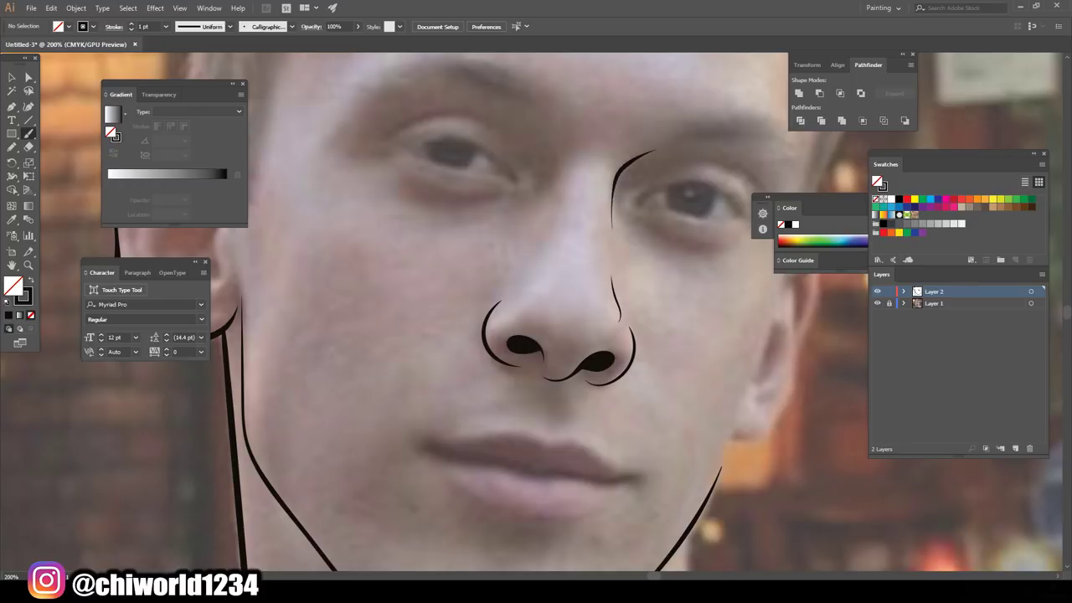
key("ctrl+minus")
key("ctrl+minus")
key("ctrl+minus")
scroll(516, 326, "up", 1)
left_click(878, 303)
left_click(877, 303)
- Outline the lips with the upper-lip edge and a redrawn lower-lip line
key("ctrl+plus")
key("ctrl+plus")
key("ctrl+plus")
mouse_move(422, 371)
left_mouse_down()
mouse_move(516, 392)
mouse_move(651, 397)
left_mouse_up()
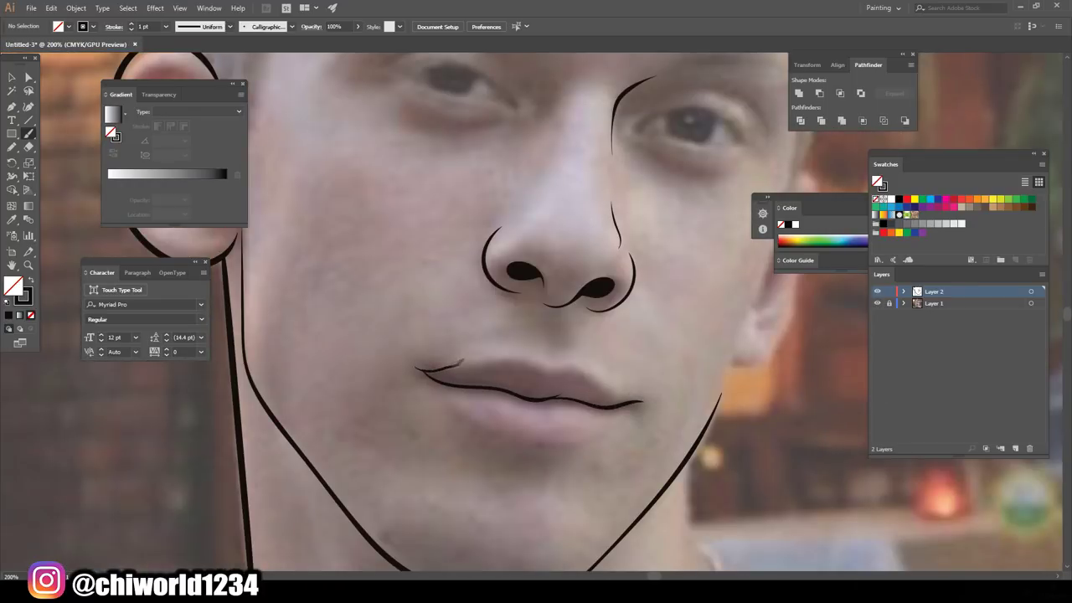
left_click_drag(459, 361, 642, 401)
mouse_move(425, 374)
left_mouse_down()
mouse_move(479, 432)
mouse_move(599, 434)
mouse_move(637, 401)
left_mouse_up()
key("ctrl+plus")
key("ctrl+z")
mouse_move(375, 362)
left_mouse_down()
mouse_move(427, 417)
mouse_move(602, 463)
mouse_move(667, 412)
left_mouse_up()
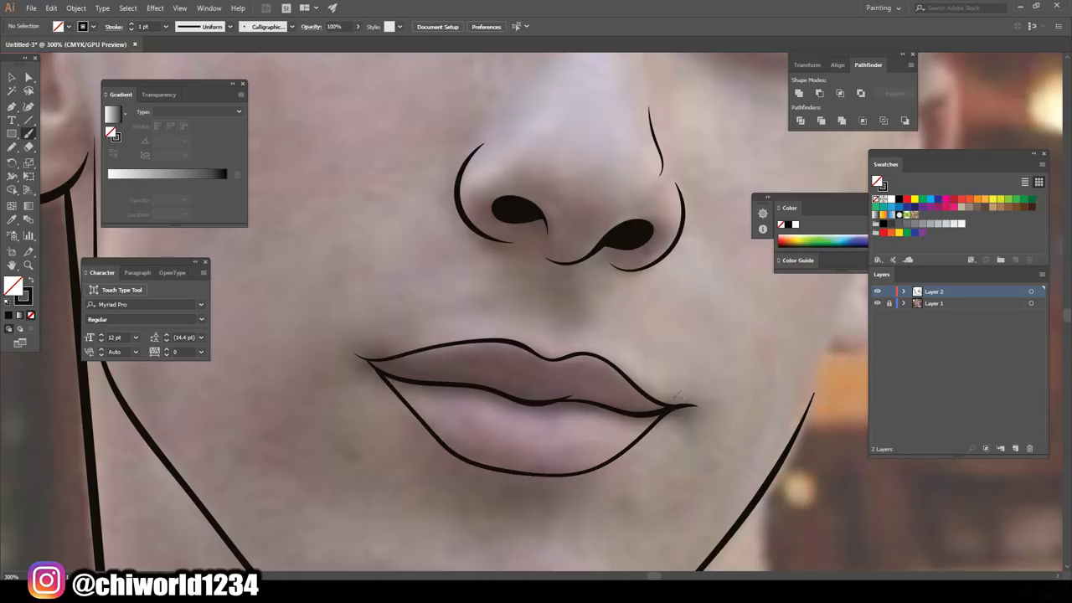
key("ctrl+minus")
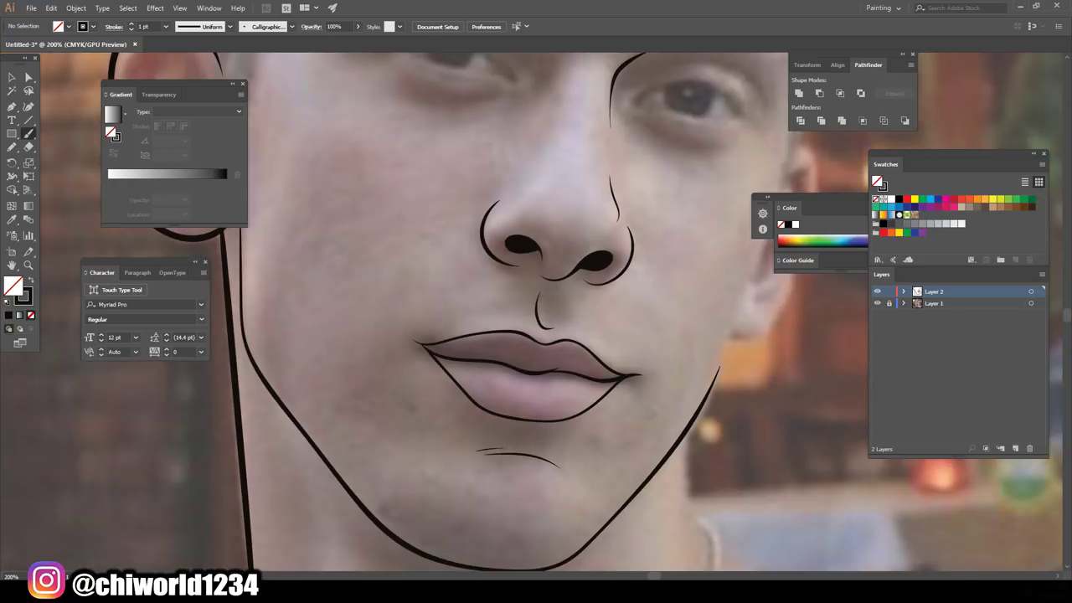
key("ctrl+0")
key("ctrl+plus")
key("ctrl+plus")
key("ctrl+plus")
key("ctrl+plus")
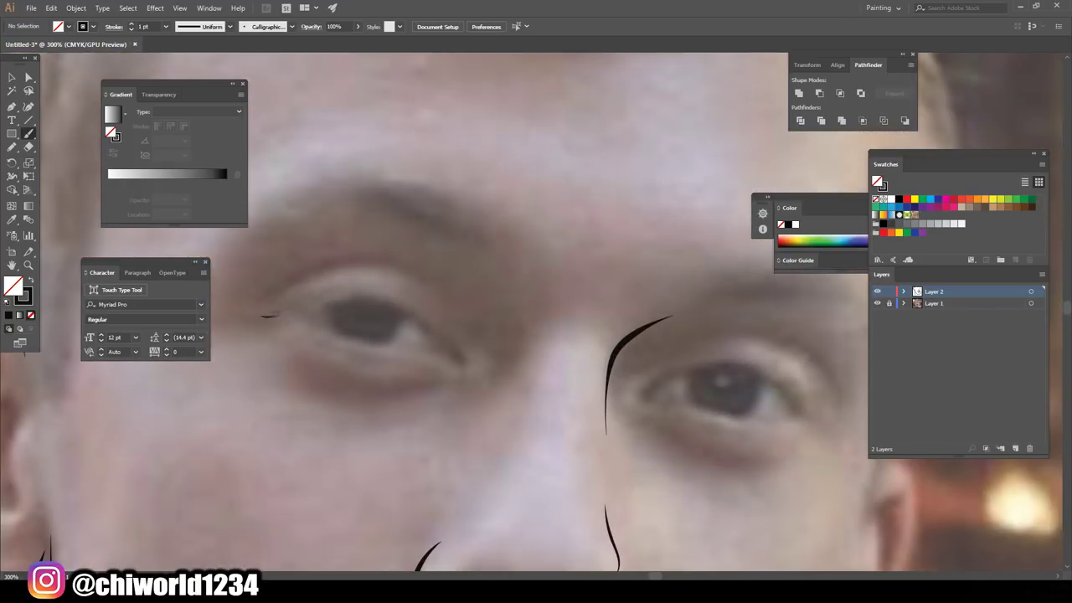
- Draw the upper and lower lids of both eyes
left_click_drag(266, 316, 462, 362)
left_click_drag(646, 397, 816, 420)
left_click_drag(651, 397, 795, 416)
left_click_drag(334, 332, 460, 361)
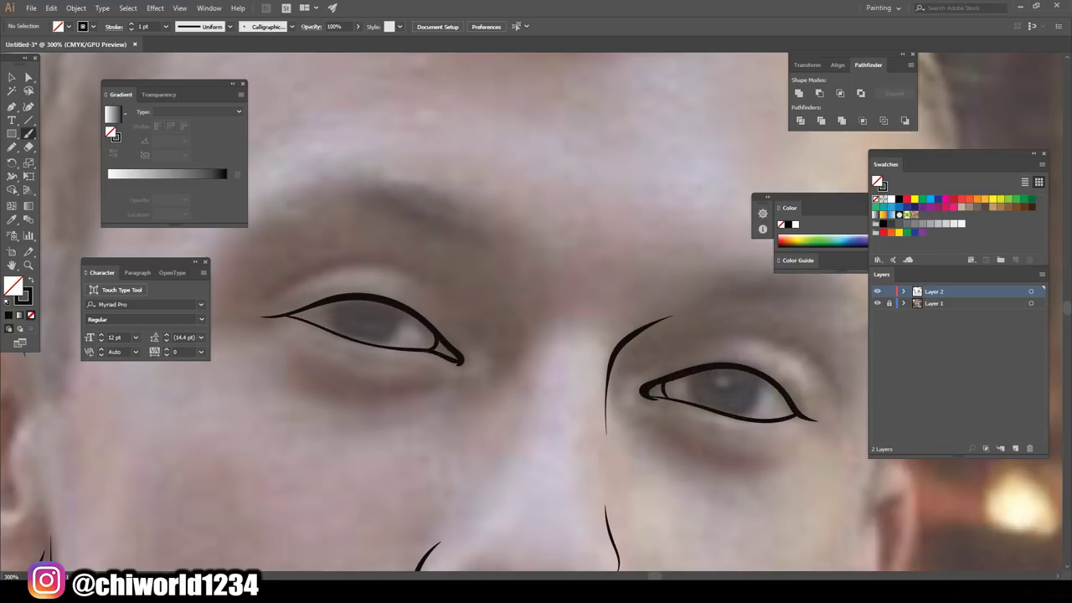
key("ctrl+1")
left_click(878, 303)
- Add creases above and beside both eyes and lines under each eye
mouse_move(270, 292)
left_mouse_down()
mouse_move(389, 261)
mouse_move(446, 308)
left_mouse_up()
left_click_drag(484, 344, 452, 391)
left_click_drag(633, 366, 637, 428)
left_click_drag(701, 335, 825, 390)
left_click_drag(662, 437, 742, 465)
key("ctrl+z")
left_click_drag(315, 388, 421, 379)
left_click_drag(662, 433, 733, 466)
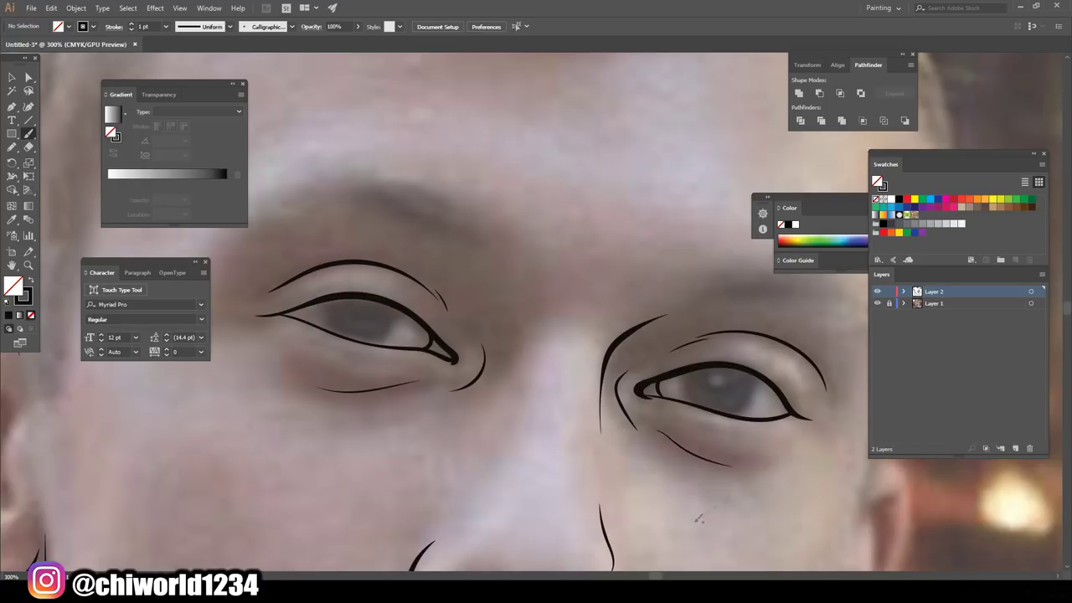
- Trace the right side of the face and the right ear down to the jaw
key("ctrl+1")
key("ctrl+minus")
left_click(878, 303)
left_click(877, 303)
key("ctrl+plus")
key("ctrl+plus")
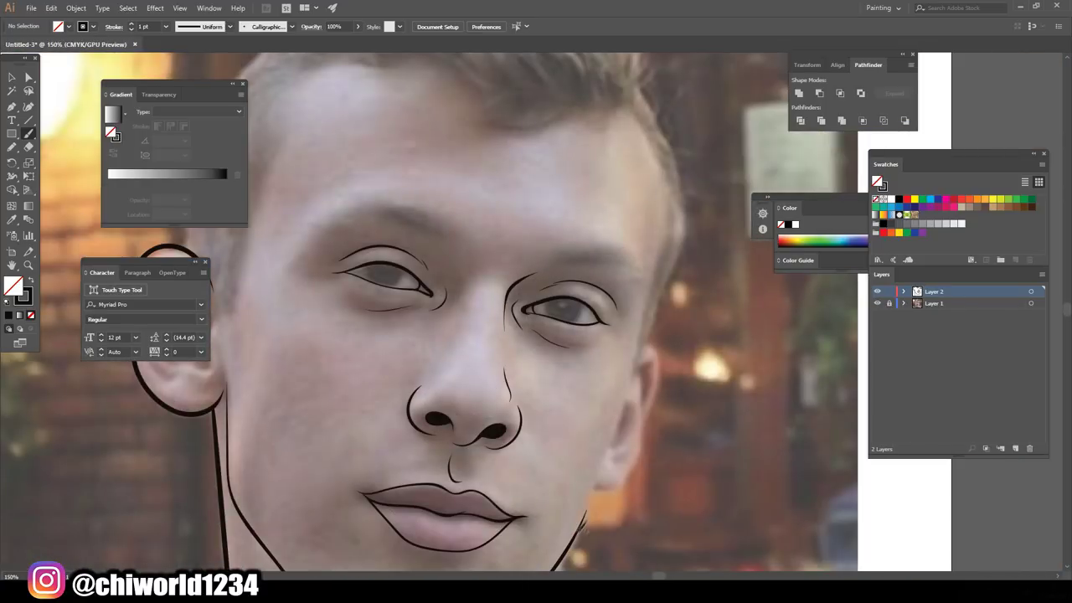
mouse_move(591, 494)
left_mouse_down()
mouse_move(640, 348)
mouse_move(653, 146)
left_mouse_up()
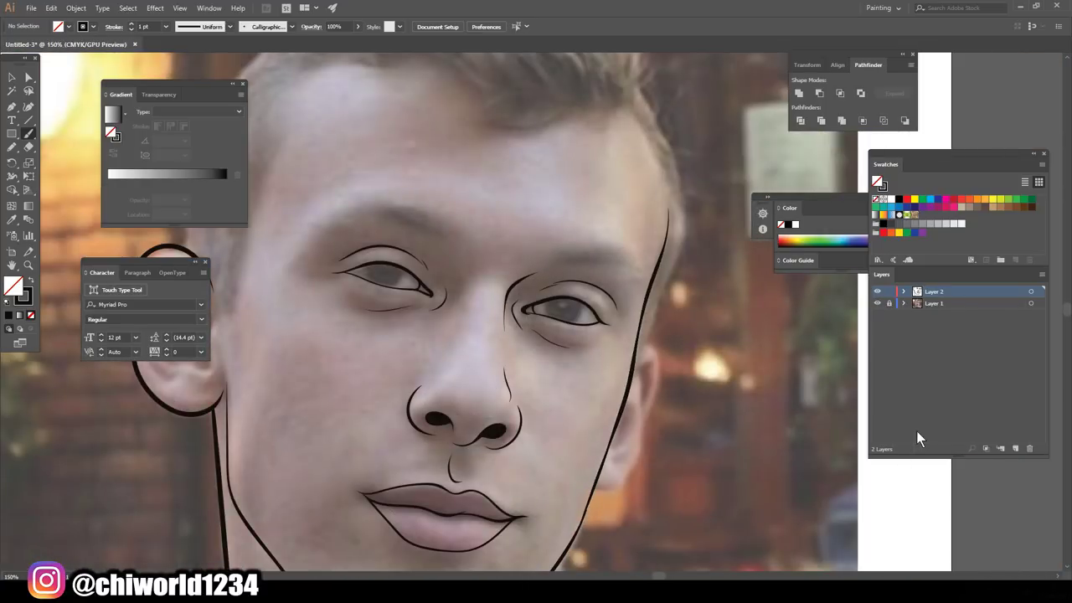
key("ctrl+minus")
key("ctrl+minus")
key("ctrl+plus")
key("ctrl+plus")
key("ctrl+plus")
scroll(536, 335, "down", 1)
mouse_move(555, 502)
left_mouse_down()
mouse_move(562, 456)
mouse_move(616, 431)
mouse_move(632, 345)
mouse_move(628, 259)
left_mouse_up()
key("ctrl+minus")
key("ctrl+minus")
key("ctrl+minus")
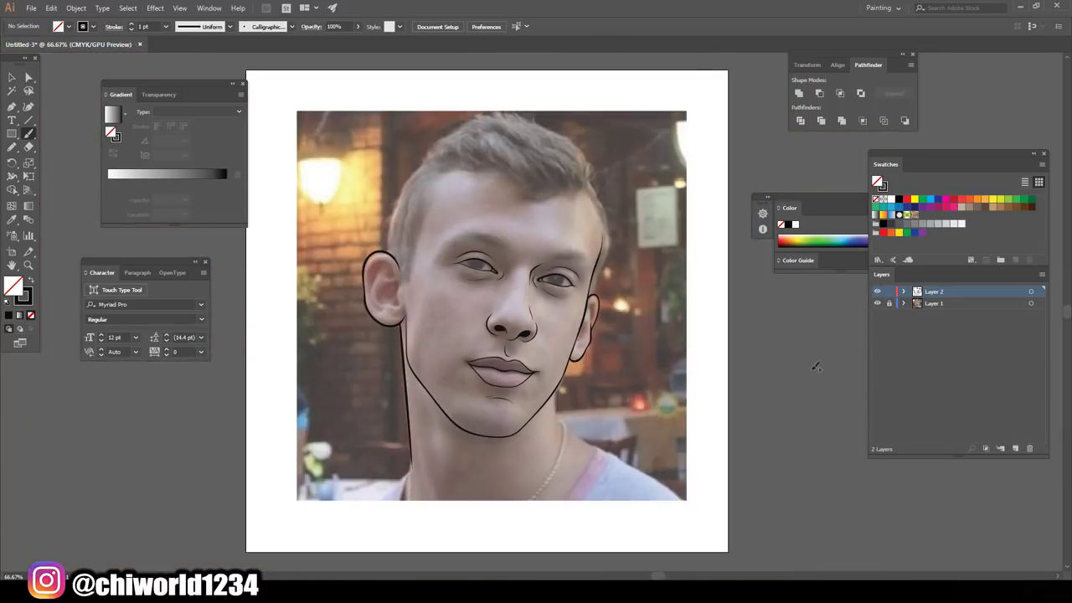
- Paint dripping strokes down and across the neck, hiding Layer 1 to view only the line art
left_click(877, 303)
left_click(876, 303)
key("ctrl+plus")
key("ctrl+plus")
mouse_move(611, 269)
left_mouse_down()
mouse_move(618, 356)
mouse_move(607, 440)
mouse_move(553, 503)
mouse_move(525, 475)
mouse_move(474, 536)
mouse_move(398, 469)
mouse_move(368, 524)
left_mouse_up()
scroll(428, 358, "down", 2)
mouse_move(382, 432)
left_mouse_down()
mouse_move(368, 453)
mouse_move(331, 410)
mouse_move(295, 419)
mouse_move(290, 331)
left_mouse_up()
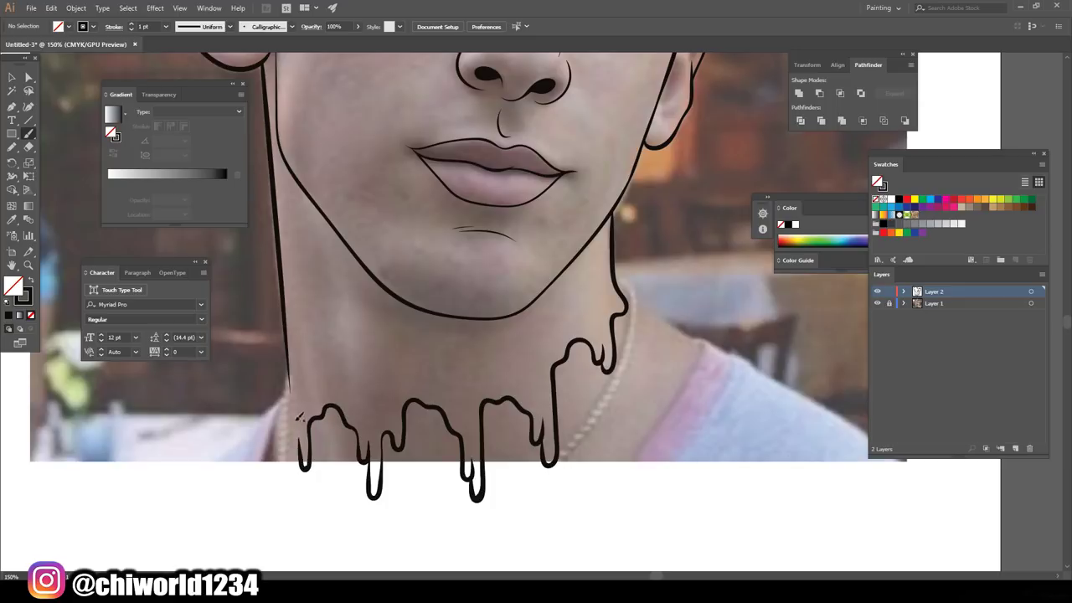
key("ctrl+minus")
key("ctrl+minus")
left_click(877, 303)
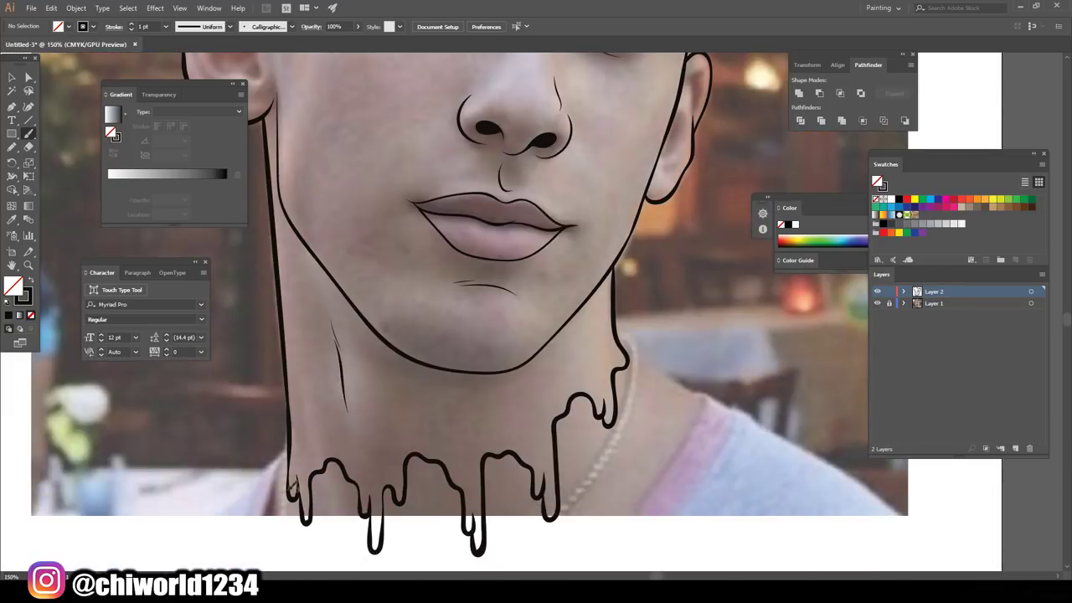
mouse_move(292, 490)
left_mouse_down()
mouse_move(301, 469)
mouse_move(393, 427)
mouse_move(466, 427)
mouse_move(523, 451)
mouse_move(569, 390)
left_mouse_up()
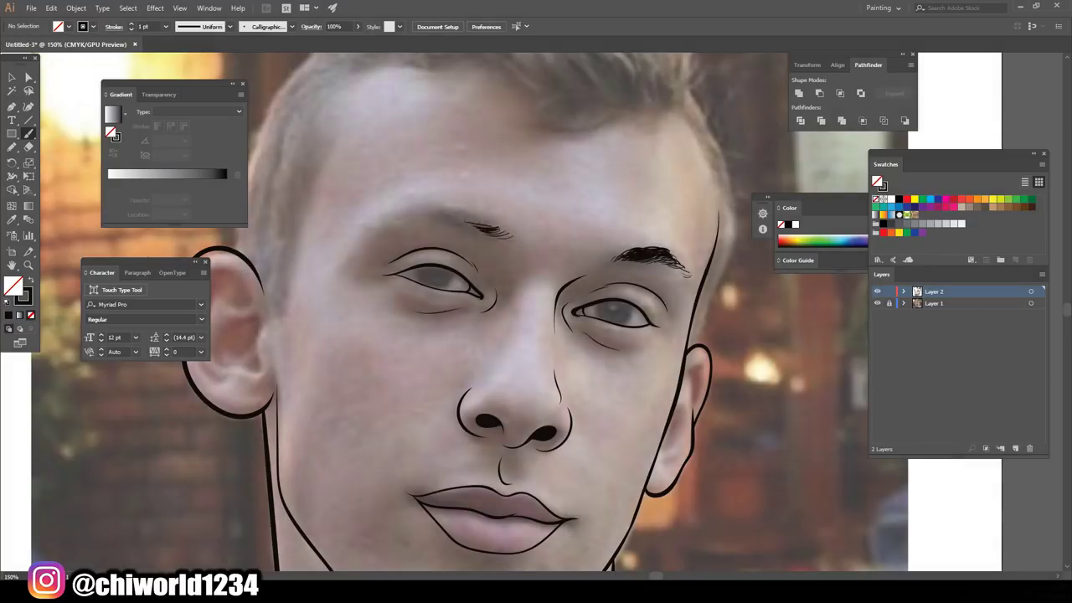
- Thicken the left eyebrow with hair strokes
left_click_drag(453, 211, 504, 224)
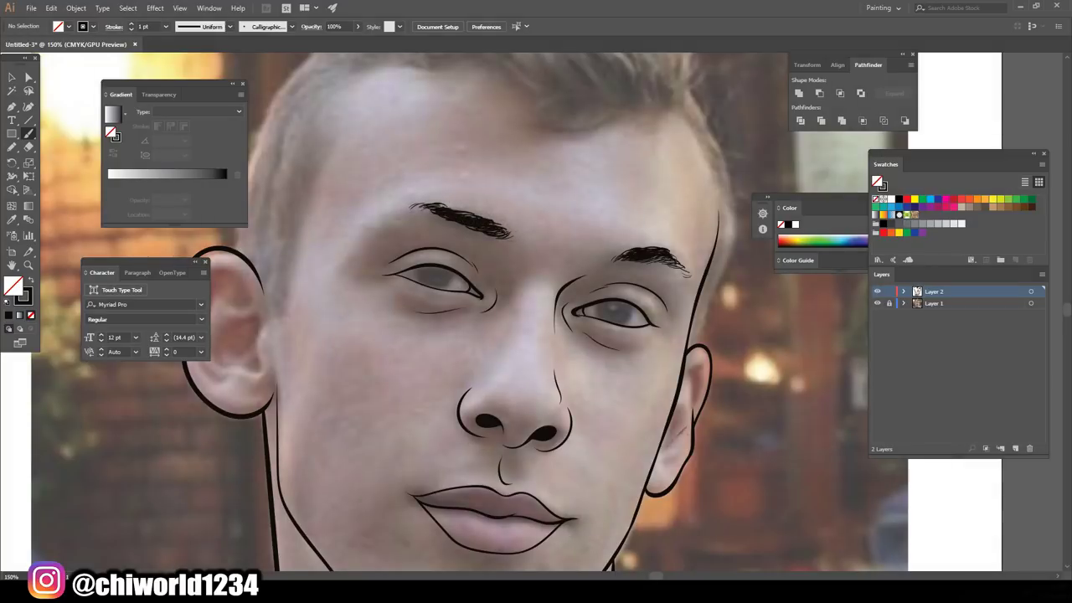
scroll(452, 310, "up", 2)
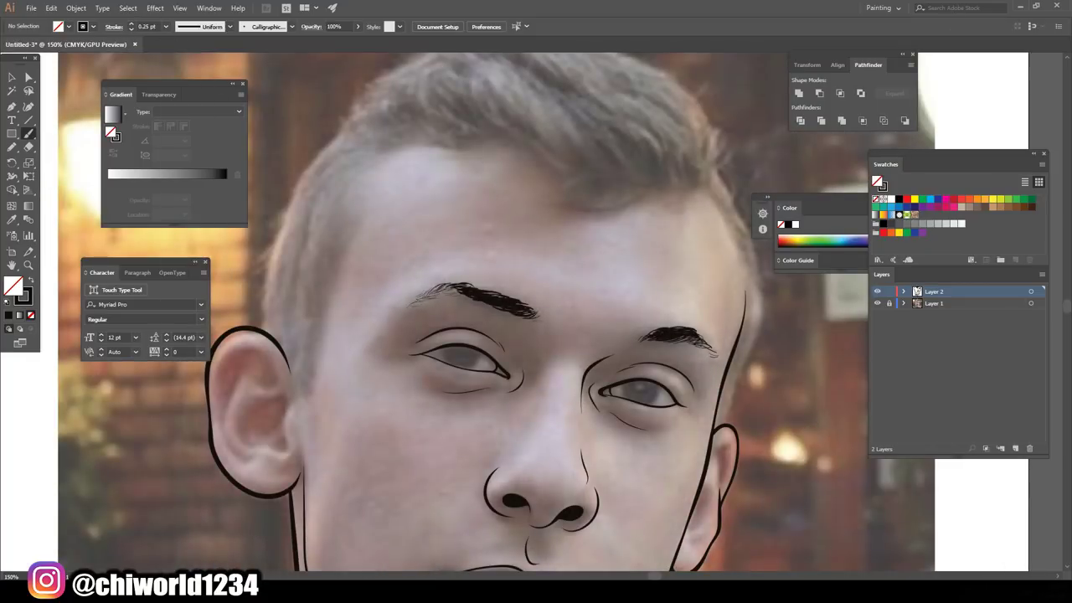
key("ctrl+0")
scroll(613, 441, "up", 5)
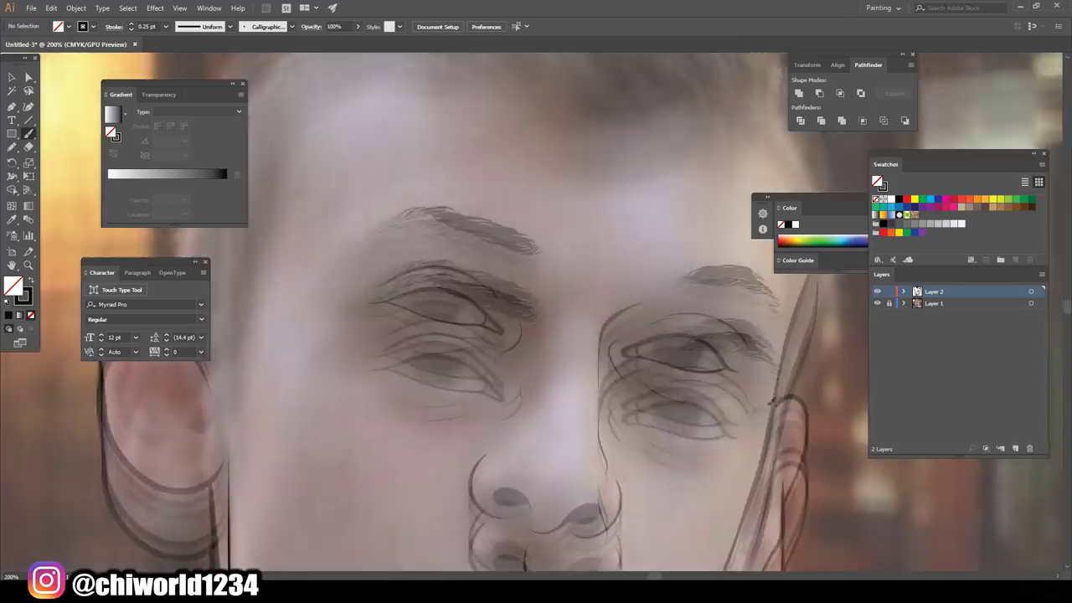
scroll(613, 441, "up", 3)
- Set the stroke weight to 0.75 pt and outline the iris of the eye
left_click(166, 26)
left_click(180, 73)
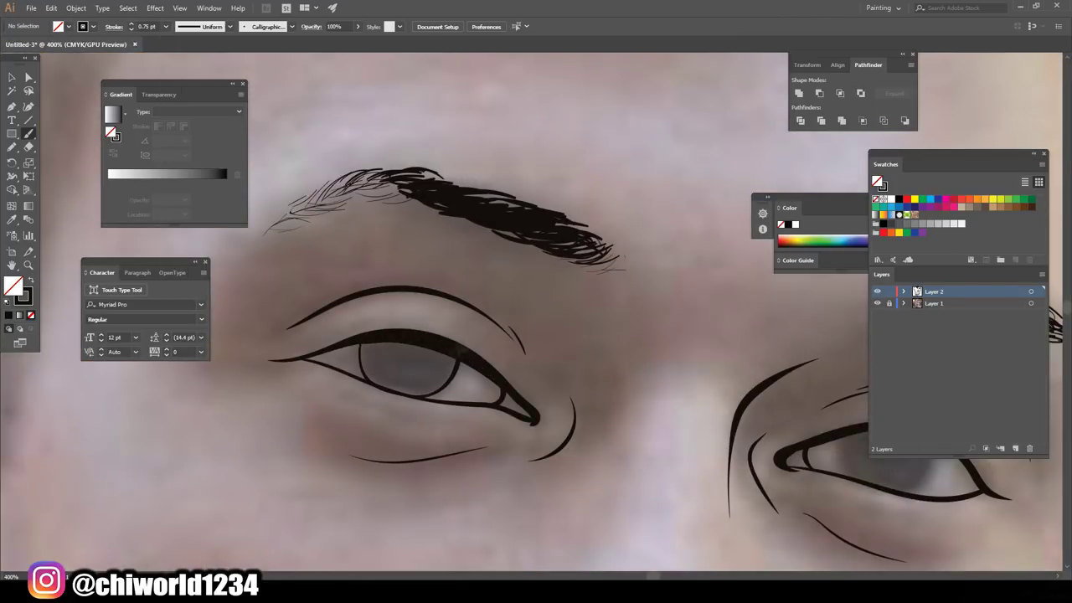
scroll(738, 460, "down", 3)
scroll(738, 460, "up", 4)
left_click_drag(505, 332, 651, 341)
scroll(622, 343, "down", 5)
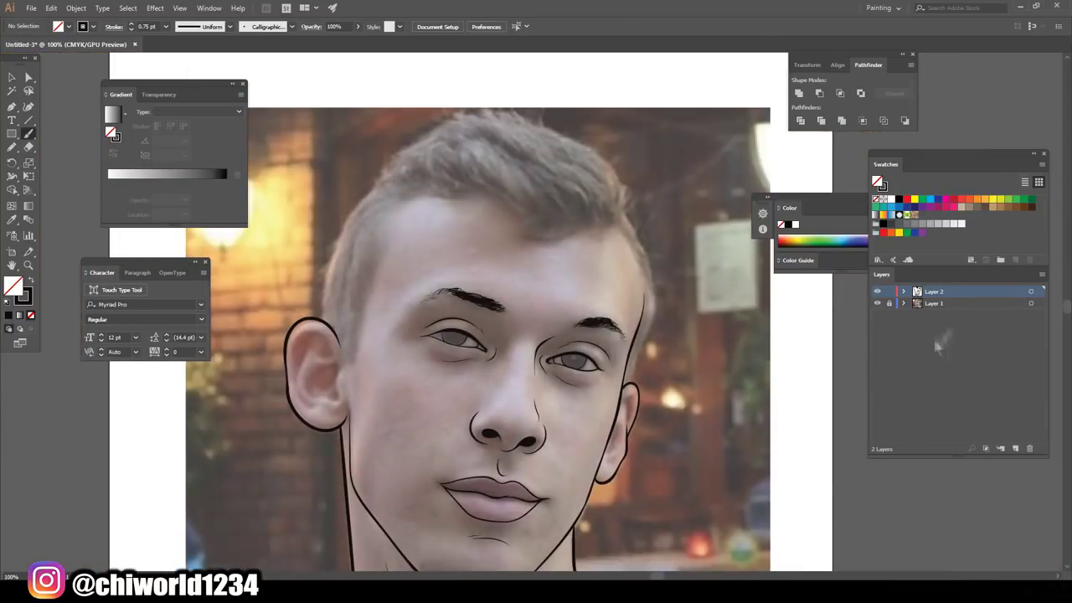
left_click(877, 303)
left_click(877, 303)
scroll(266, 350, "up", 3)
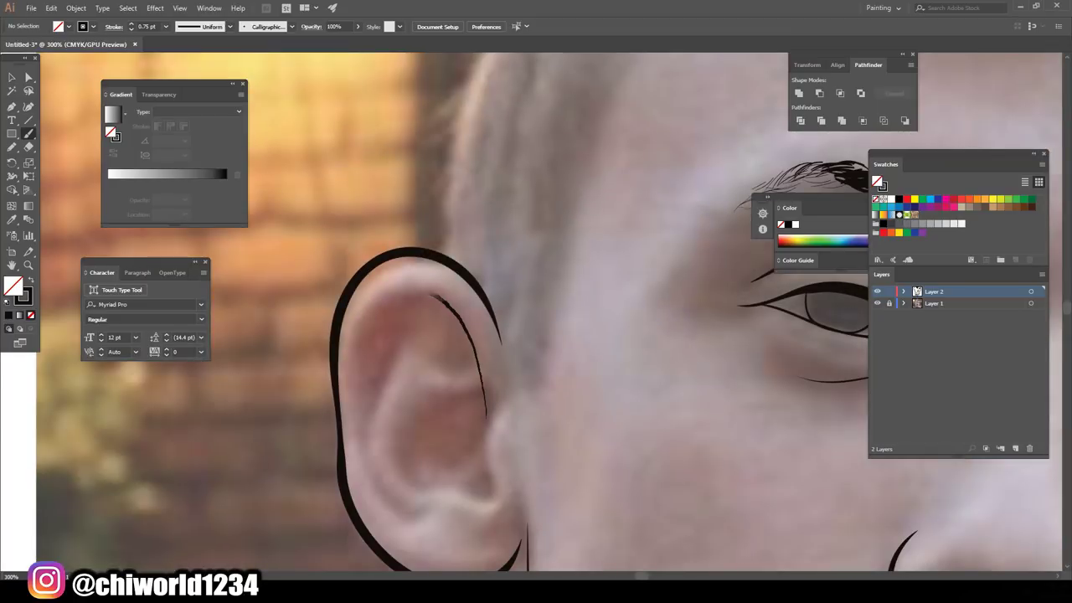
- Draw the inner ear contours: upper curve, C-shaped curve, tragus and lobe
left_click_drag(403, 322, 416, 516)
left_click_drag(429, 363, 467, 351)
mouse_move(419, 407)
left_mouse_down()
mouse_move(482, 384)
mouse_move(430, 486)
mouse_move(499, 413)
mouse_move(456, 463)
left_mouse_up()
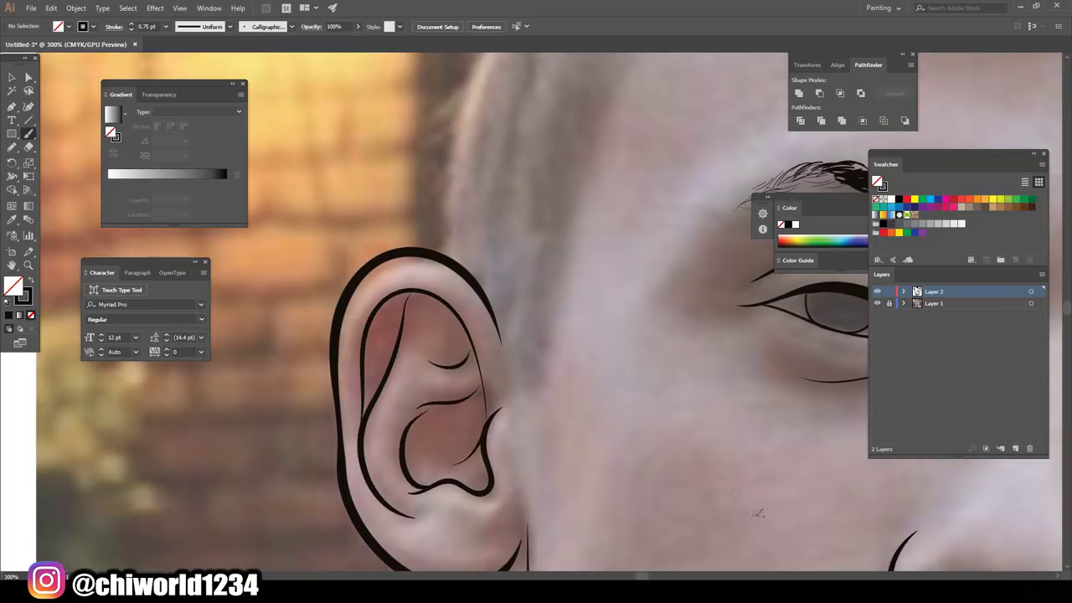
scroll(760, 513, "down", 2)
left_click_drag(514, 423, 457, 439)
scroll(536, 335, "down", 3)
left_click(878, 303)
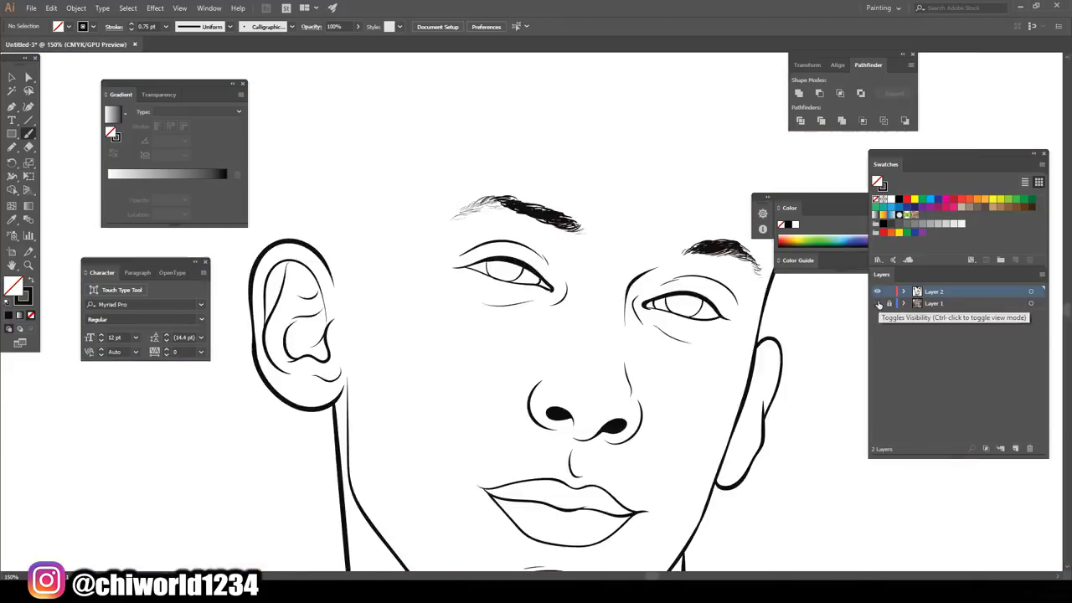
- Toggle the reference photo to review the line art around the head
left_click(877, 303)
scroll(756, 371, "up", 3)
scroll(758, 363, "up", 2)
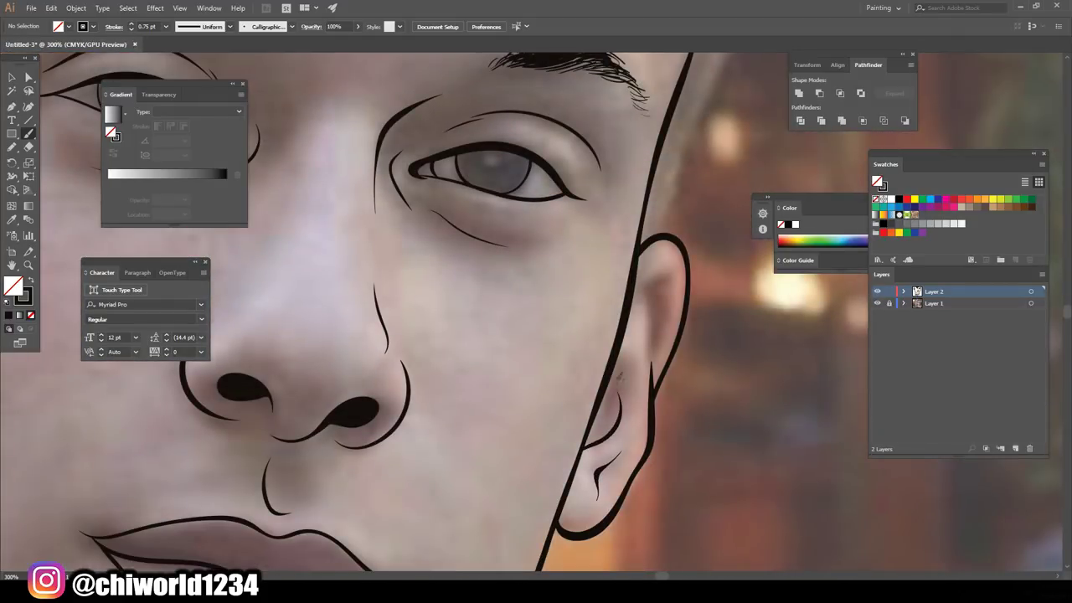
scroll(708, 491, "down", 3)
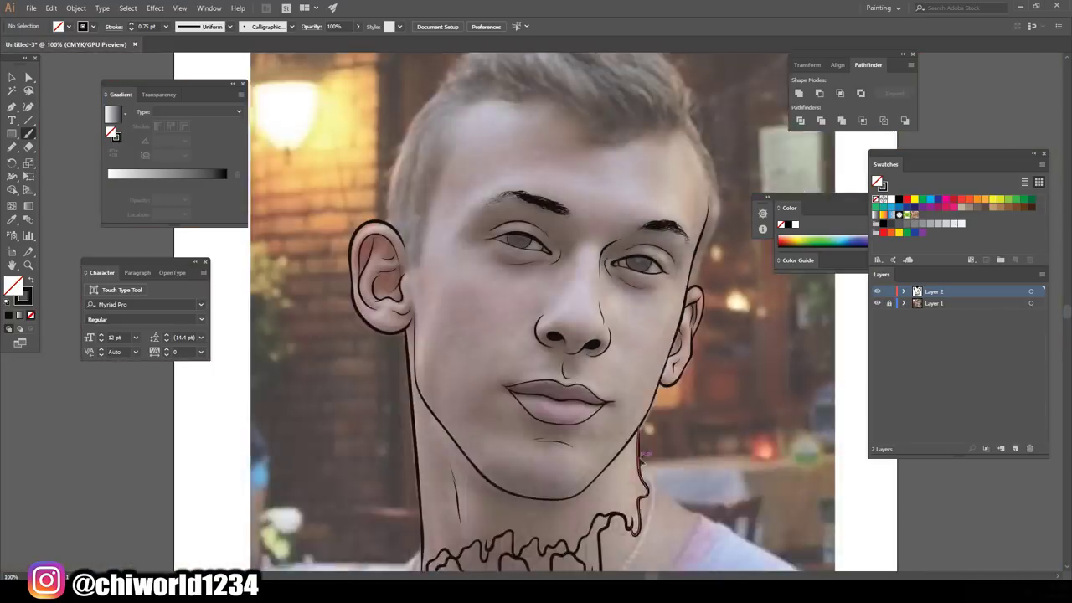
left_click(878, 303)
left_click(878, 304)
scroll(550, 330, "up", 1)
scroll(256, 307, "up", 1)
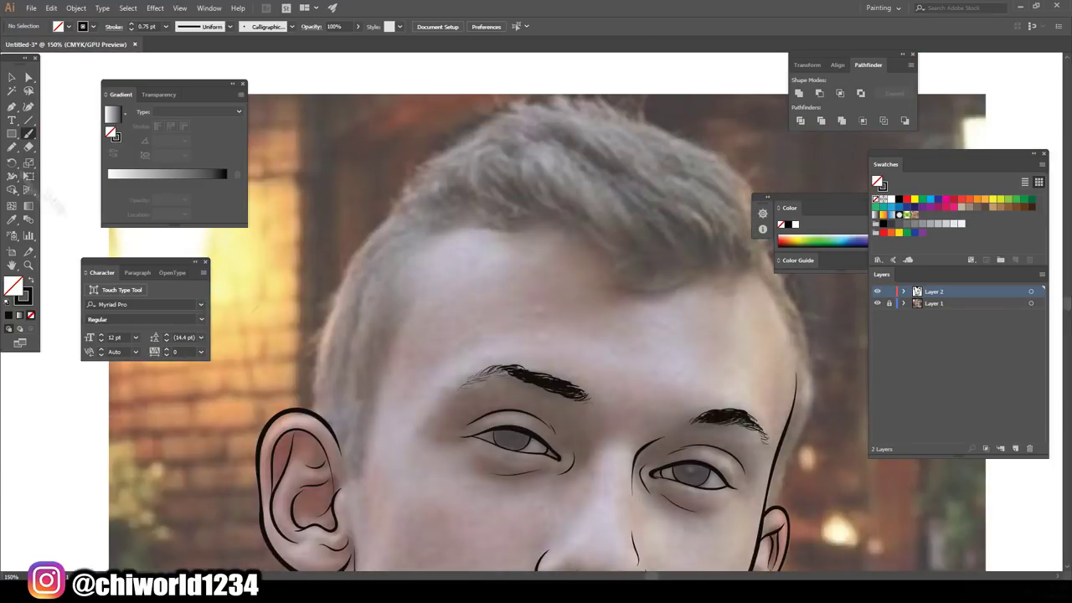
- Switch to a black fill with no stroke and trace the solid hair shape over the head
key("shift+x")
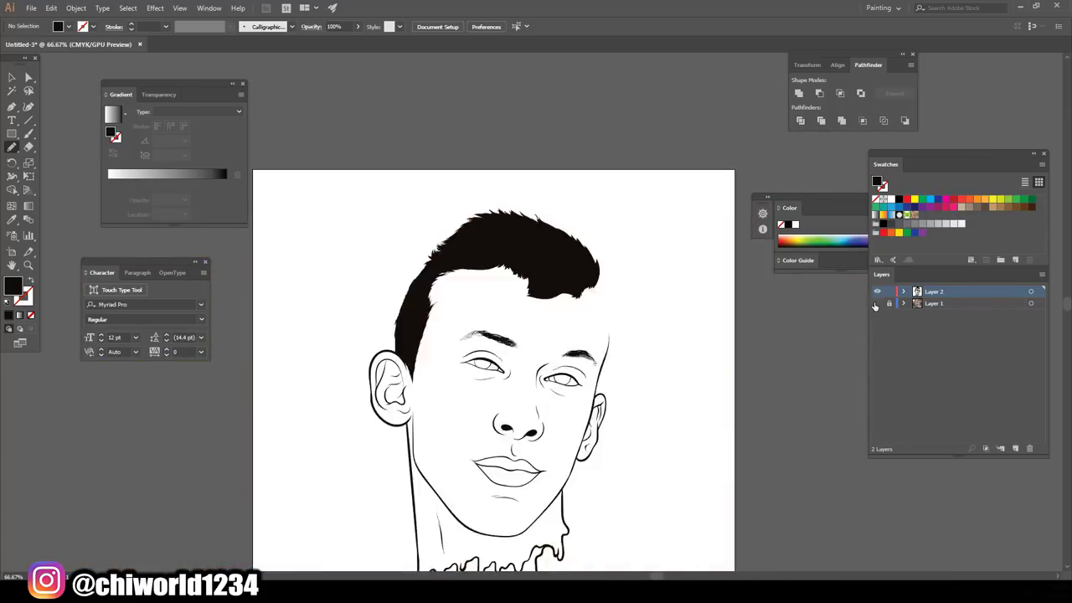
scroll(733, 406, "up", 1)
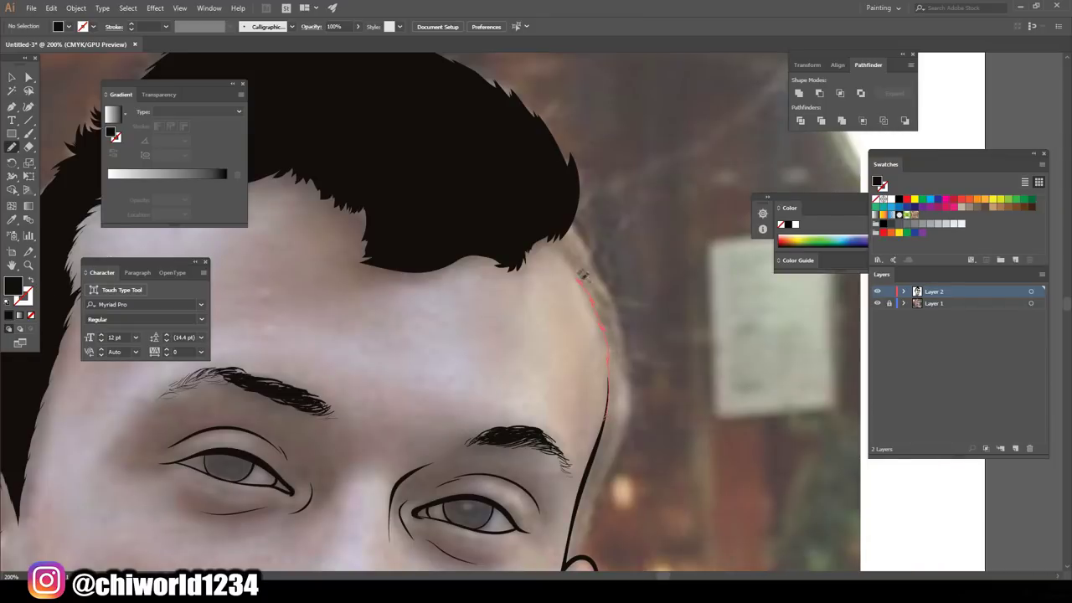
left_click_drag(555, 242, 579, 213)
left_click_drag(597, 503, 586, 544)
key("ctrl+minus")
key("ctrl+minus")
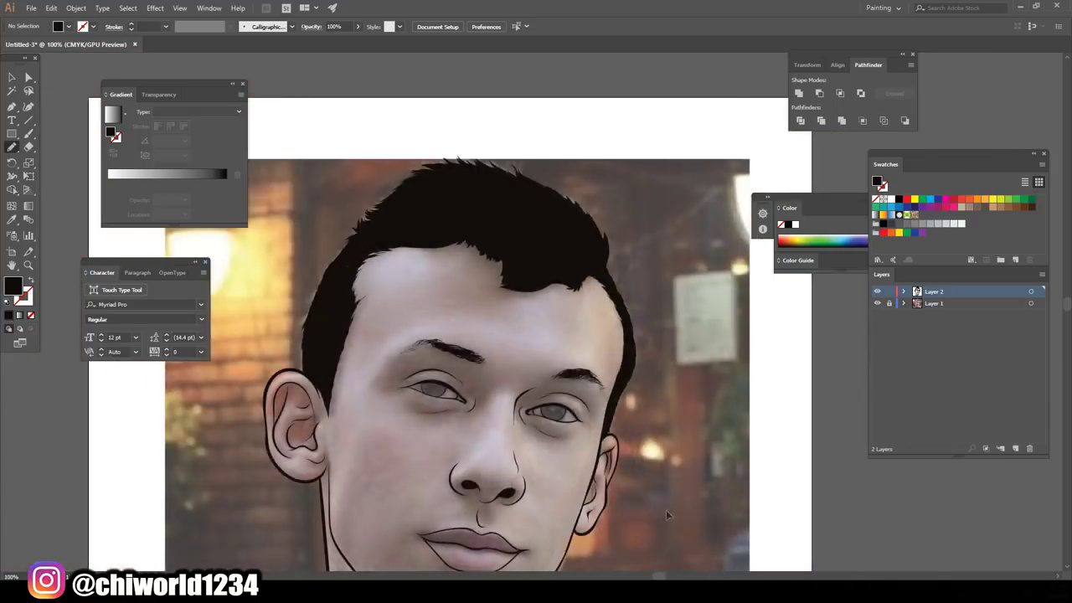
- Return to black Paintbrush strokes and paint strands along the hair part, lower and right edges
key("ctrl+minus")
key("ctrl+plus")
key("ctrl+plus")
key("b")
key("shift+x")
left_click_drag(586, 308, 536, 273)
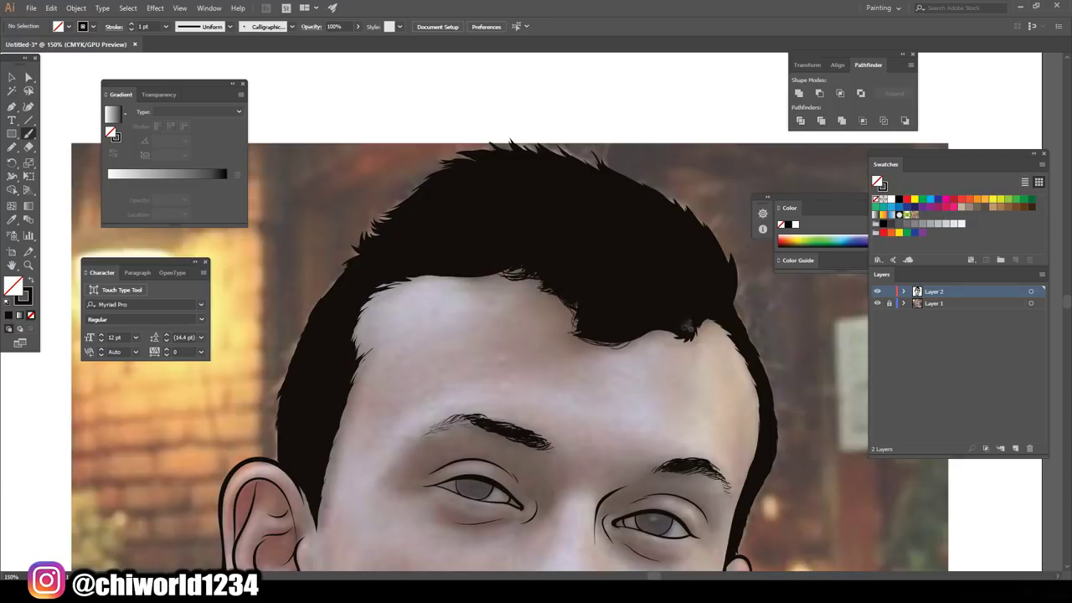
left_click_drag(660, 327, 616, 344)
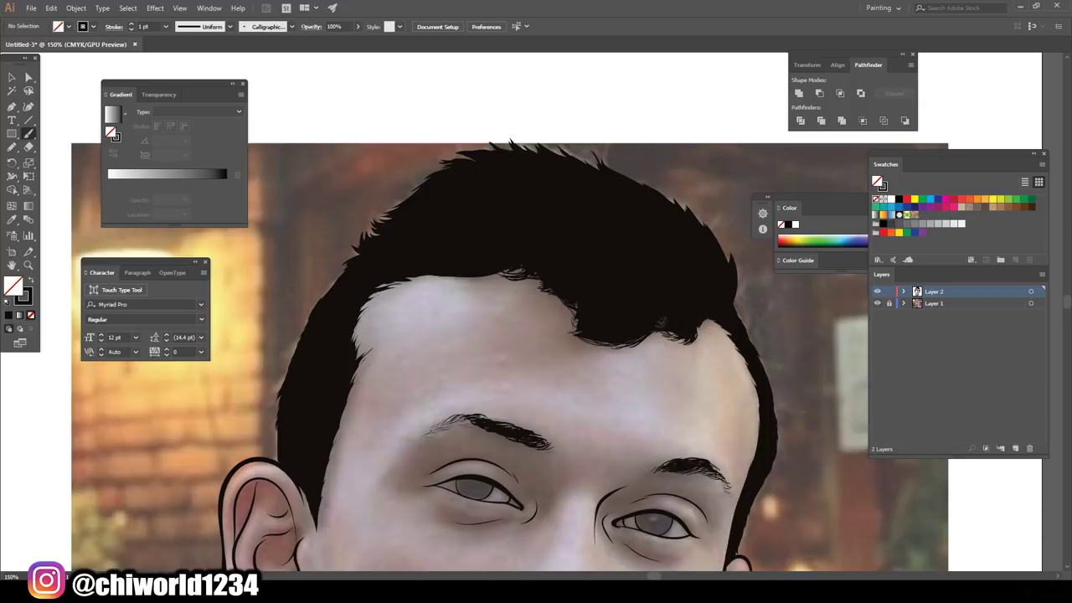
left_click_drag(737, 333, 708, 314)
- Add thin strands along the hairline and across the top of the hair
left_click_drag(442, 281, 486, 274)
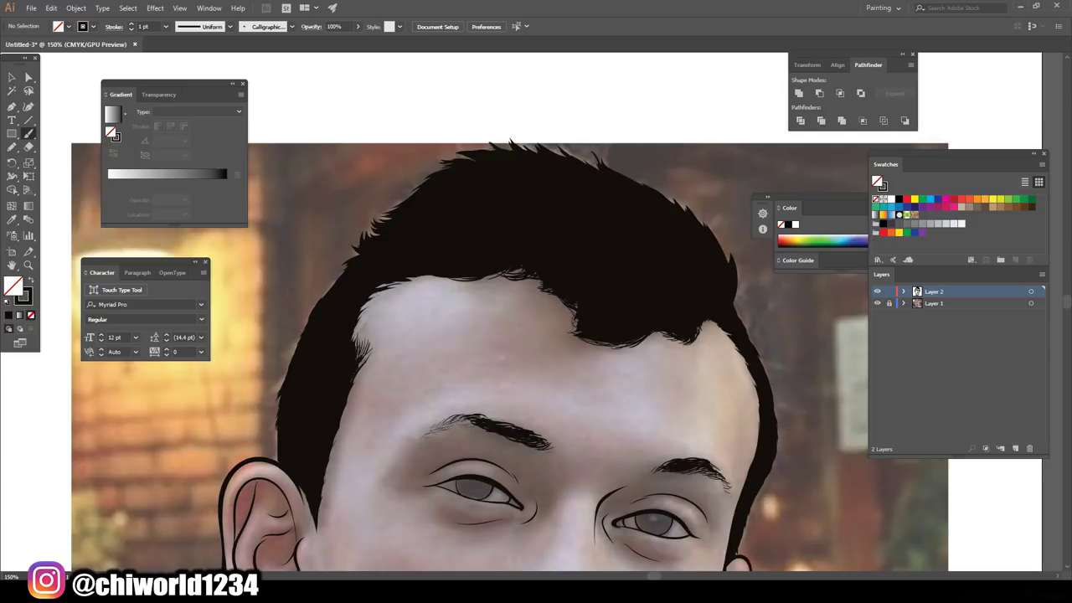
mouse_move(388, 287)
left_mouse_down()
mouse_move(429, 270)
mouse_move(456, 275)
left_mouse_up()
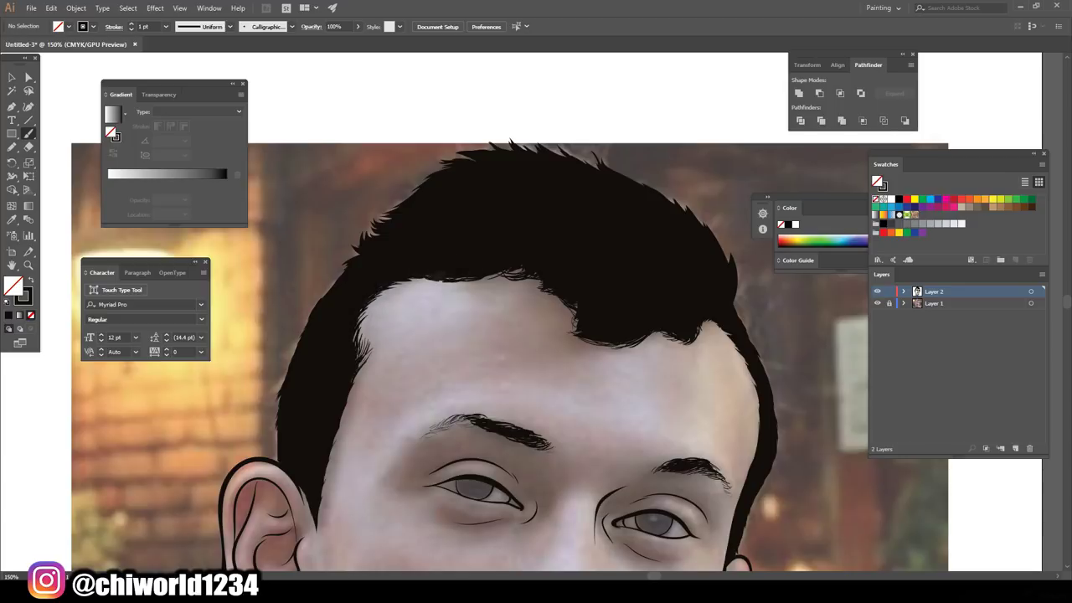
key("ctrl+minus")
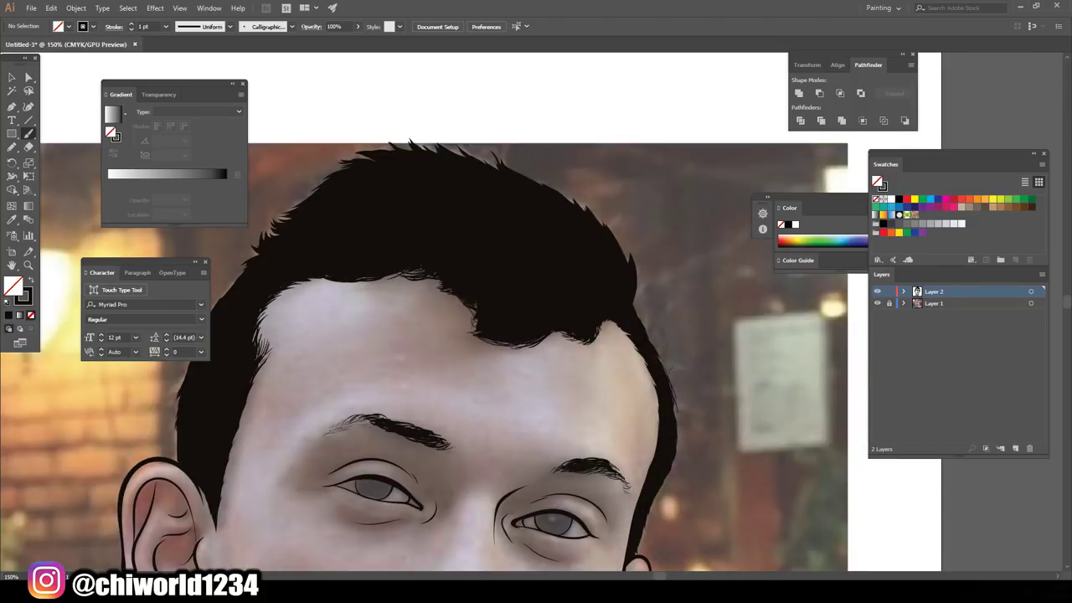
scroll(425, 354, "up", 2)
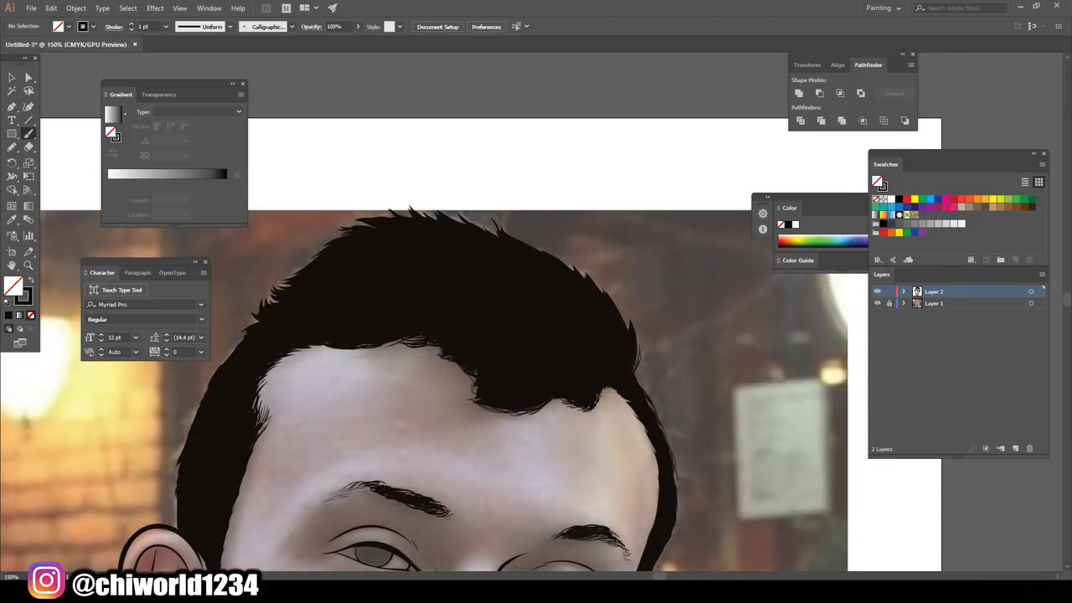
left_click_drag(466, 206, 389, 209)
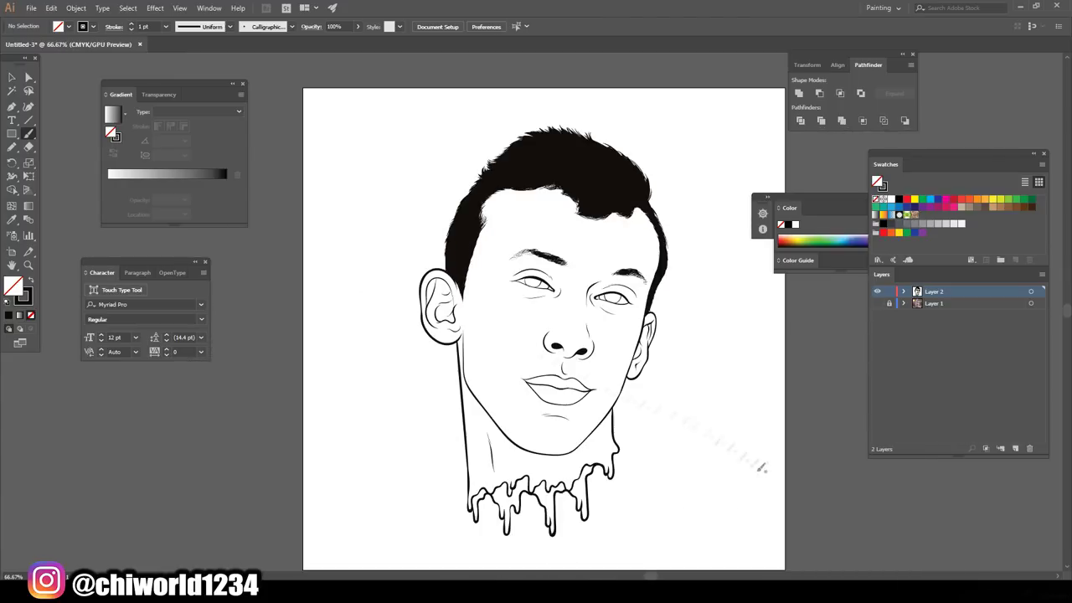
left_click(12, 77)
- Expand the line art's brush strokes into solid black filled shapes
left_click_drag(402, 99, 742, 555)
left_click(75, 7)
left_click(106, 139)
left_click(848, 121)
left_click(760, 402)
- Duplicate and lock Layer 2, and set the fill to a peach skin colour
left_click_drag(934, 292, 1015, 448)
left_click(889, 291)
double_click(877, 183)
left_click(726, 339)
left_click(944, 347)
- Draw a peach rectangle over the face and send it behind the line art
key("m")
left_click_drag(387, 104, 750, 553)
key("ctrl+1")
key("v")
right_click(307, 107)
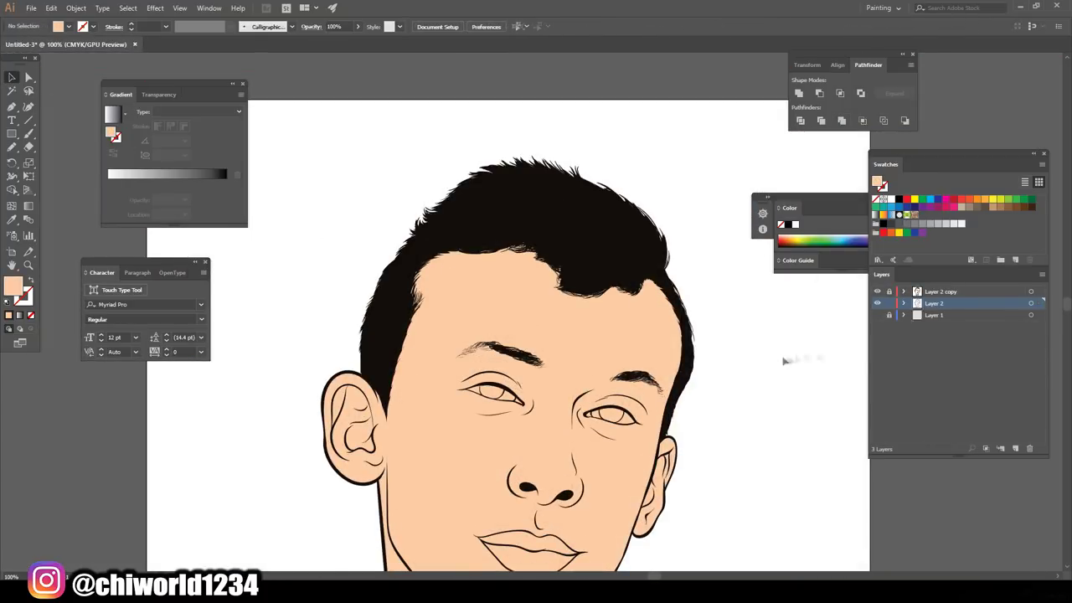
left_click(918, 315)
- Isolate the face group and fill both eyes light grey
left_click_drag(469, 110, 729, 211)
double_click(681, 247)
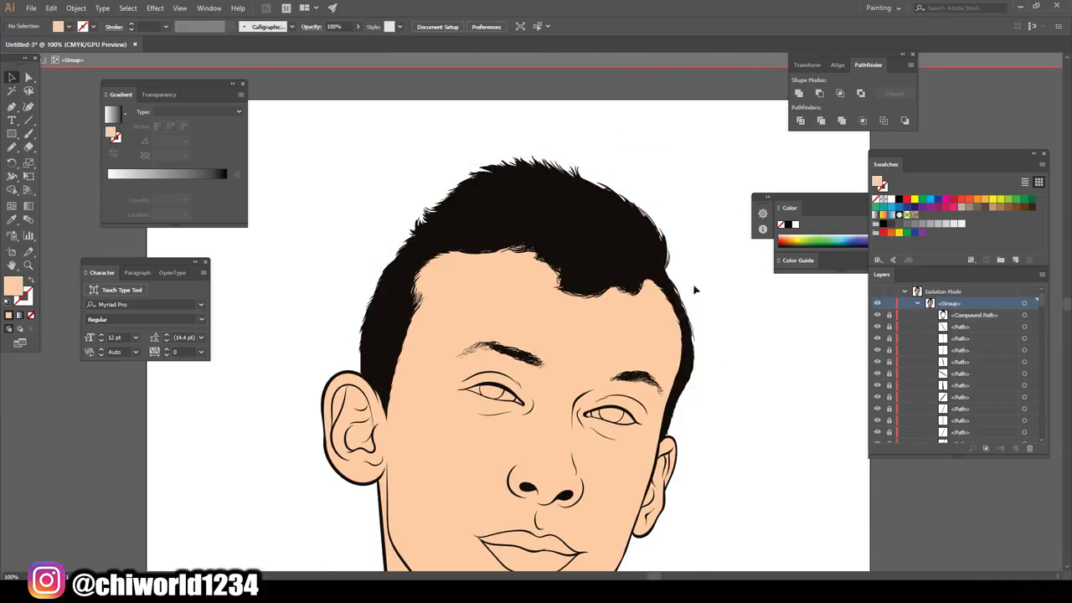
key("ctrl+equal")
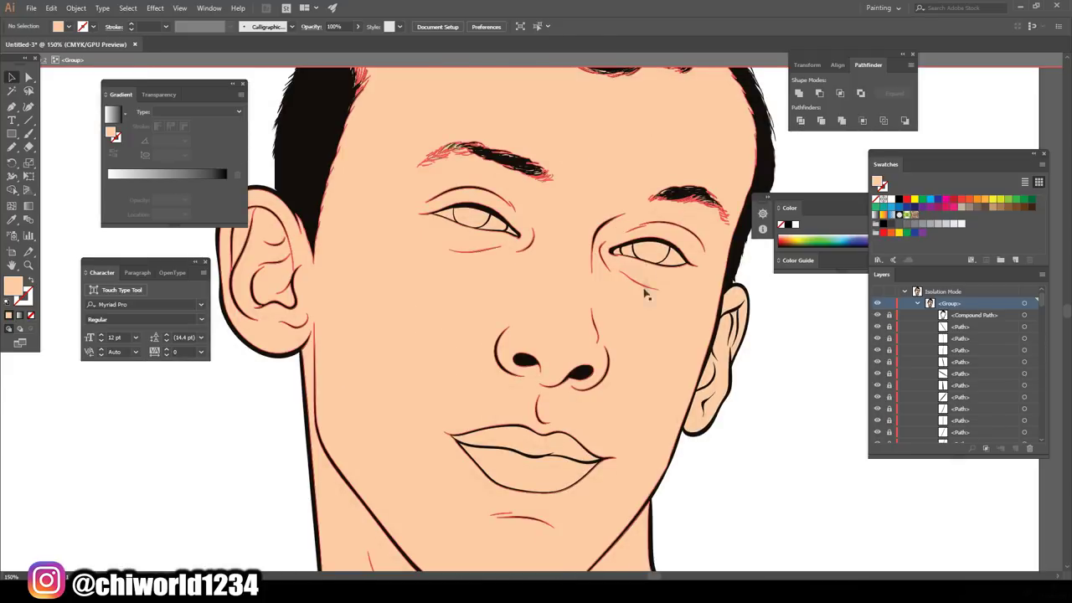
left_click(615, 251)
left_click(506, 243, "shift")
left_click(963, 223)
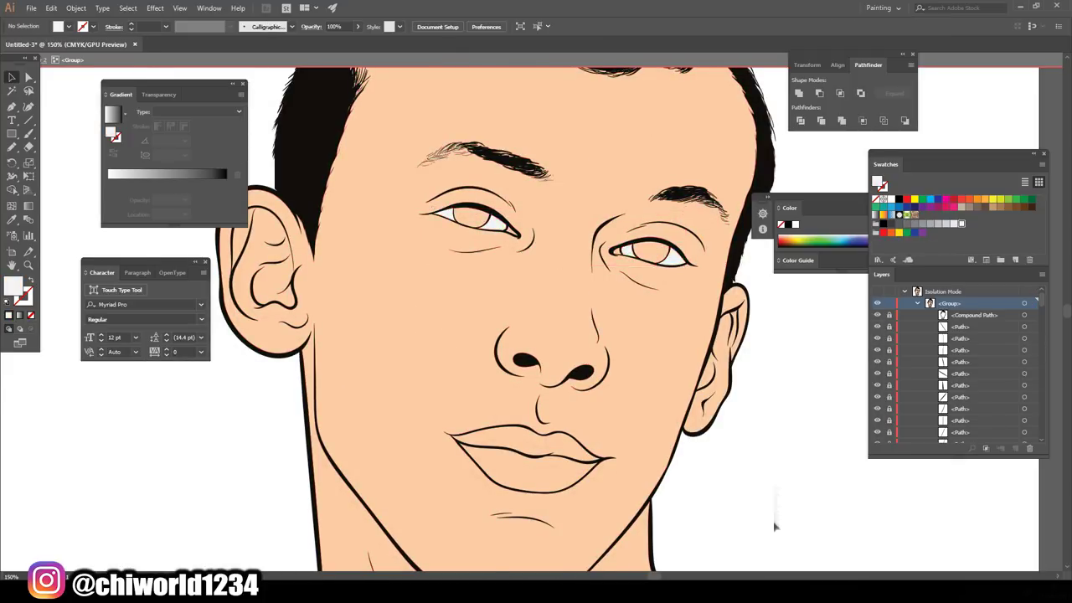
- Fill both neck drip shapes dark brown using the Color Picker
key("ctrl+minus")
left_click(519, 453)
left_click(452, 448, "shift")
double_click(21, 291)
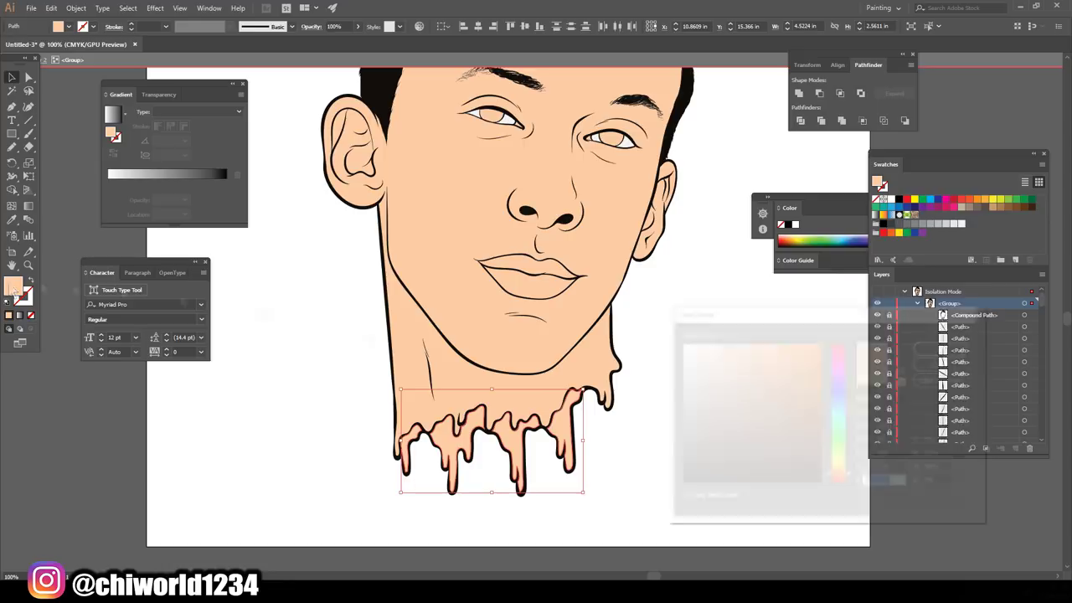
left_click_drag(761, 436, 749, 428)
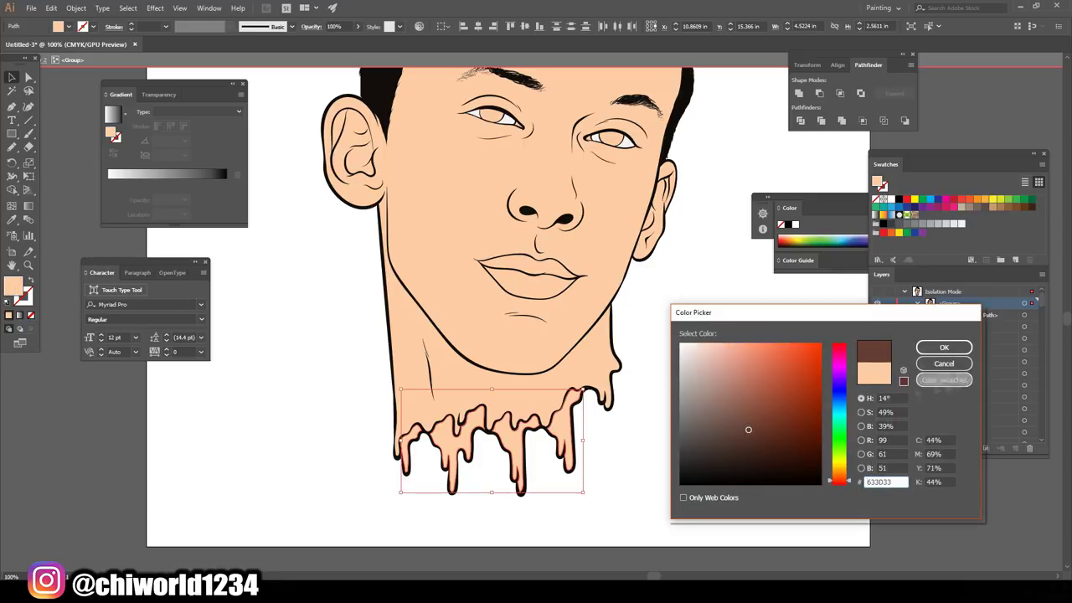
left_click(944, 347)
left_click(736, 417)
- Colour the upper lip darker pink and the lower lip lighter pink
scroll(731, 411, "up", 3)
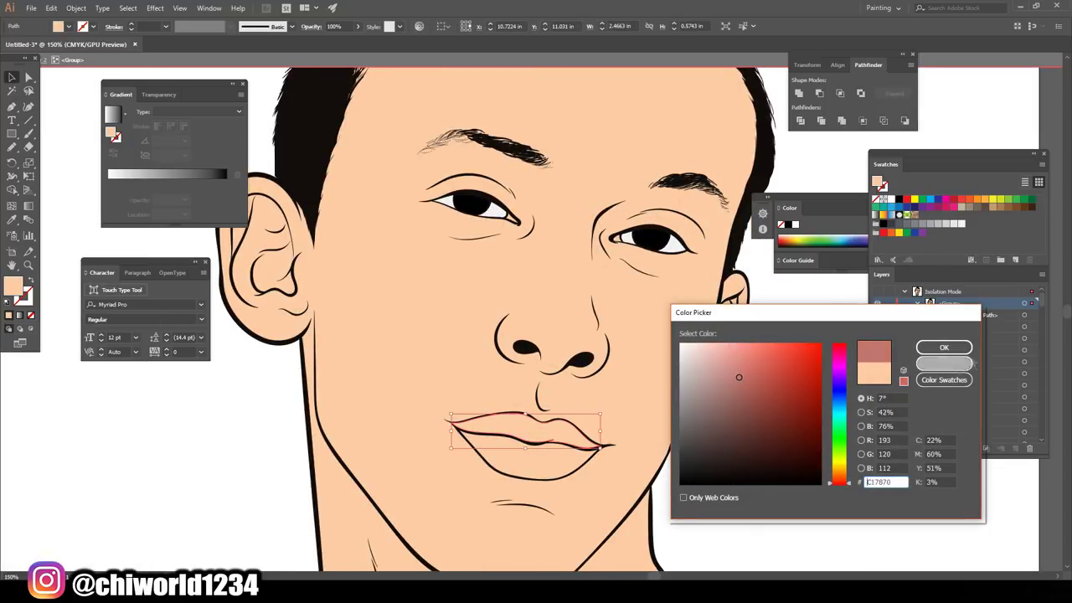
left_click(944, 347)
left_click(527, 464)
double_click(12, 286)
left_click(726, 343)
left_click(945, 352)
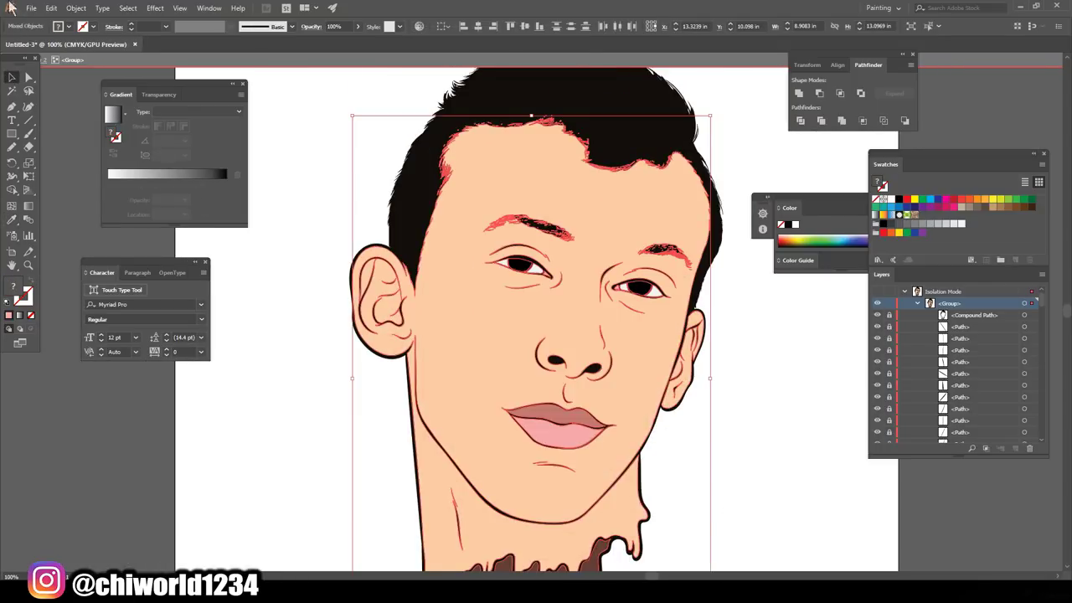
- Apply Edit Colors > Adjust Color Balance to the face group's skin tones
left_click(51, 8)
mouse_move(77, 204)
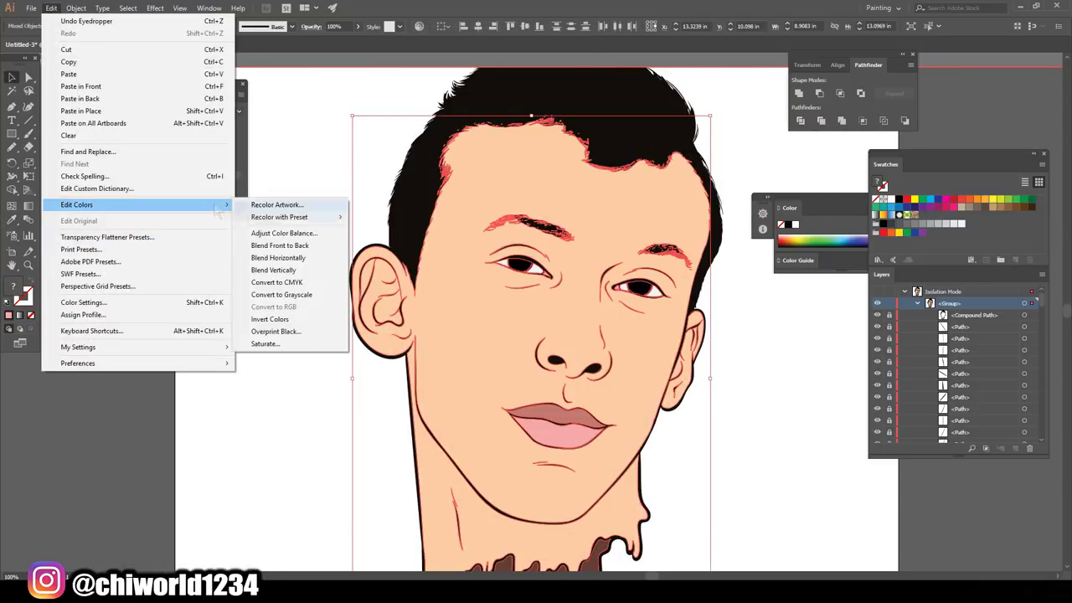
left_click(283, 233)
left_click(132, 190)
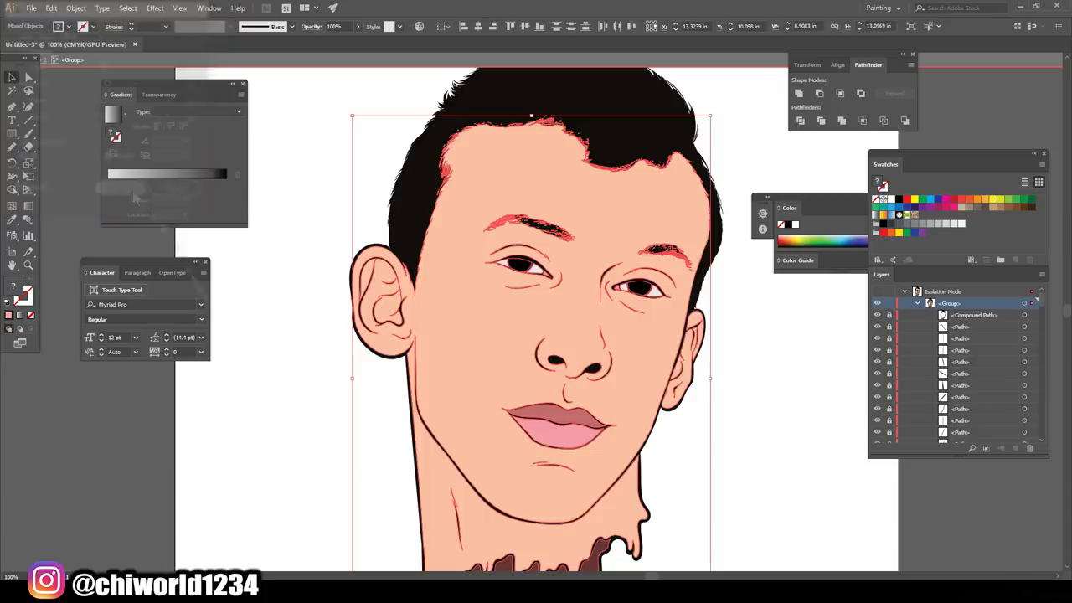
- Exit the isolated face group, add Layer 4, and pick a brown shadow fill from the peach skin
double_click(764, 322)
left_click(1015, 449)
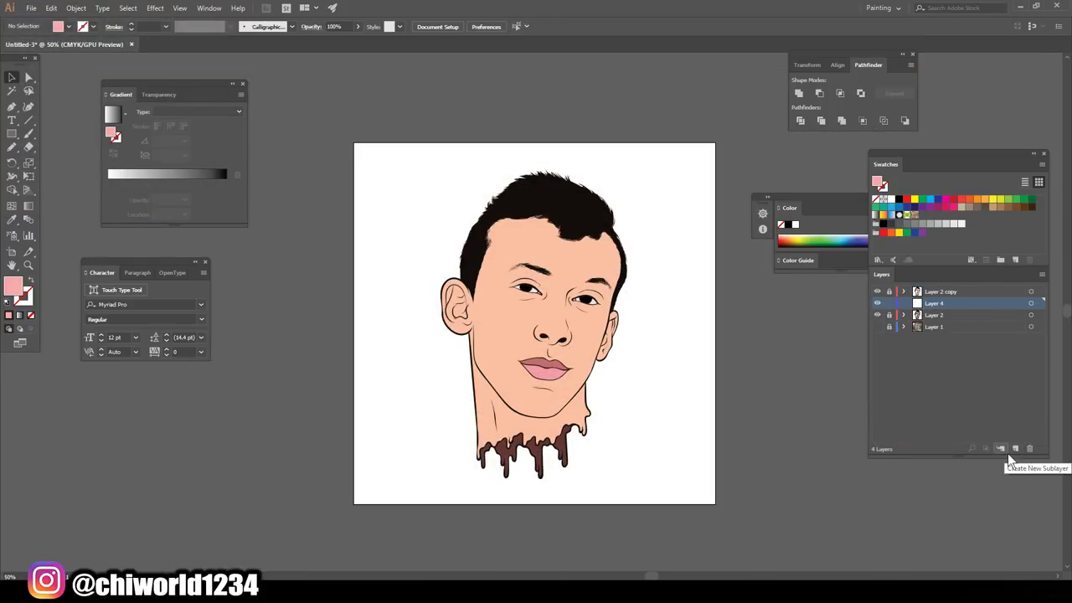
scroll(589, 280, "up", 6)
key("i")
double_click(12, 287)
left_click(838, 483)
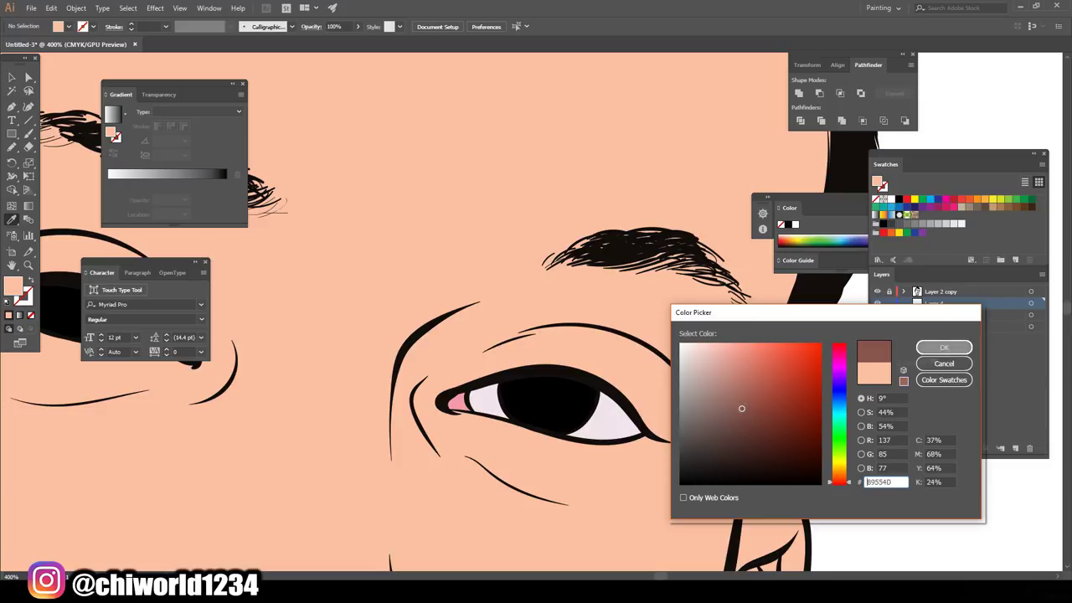
- Draw brown Pencil shadows above the right eye and around the left eye socket
left_click(944, 347)
key("n")
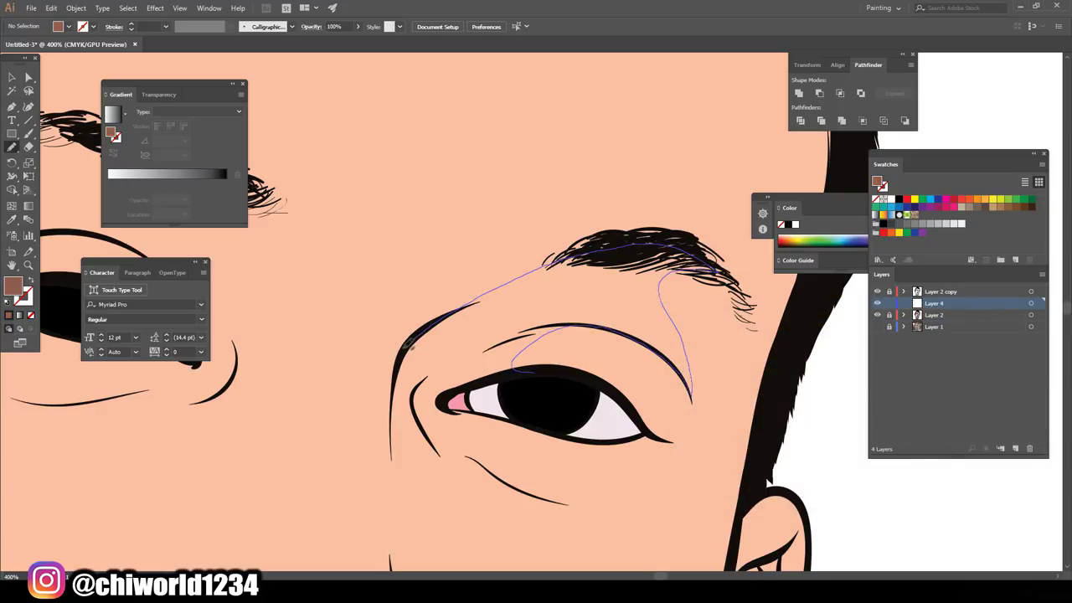
left_click_drag(448, 373, 419, 393)
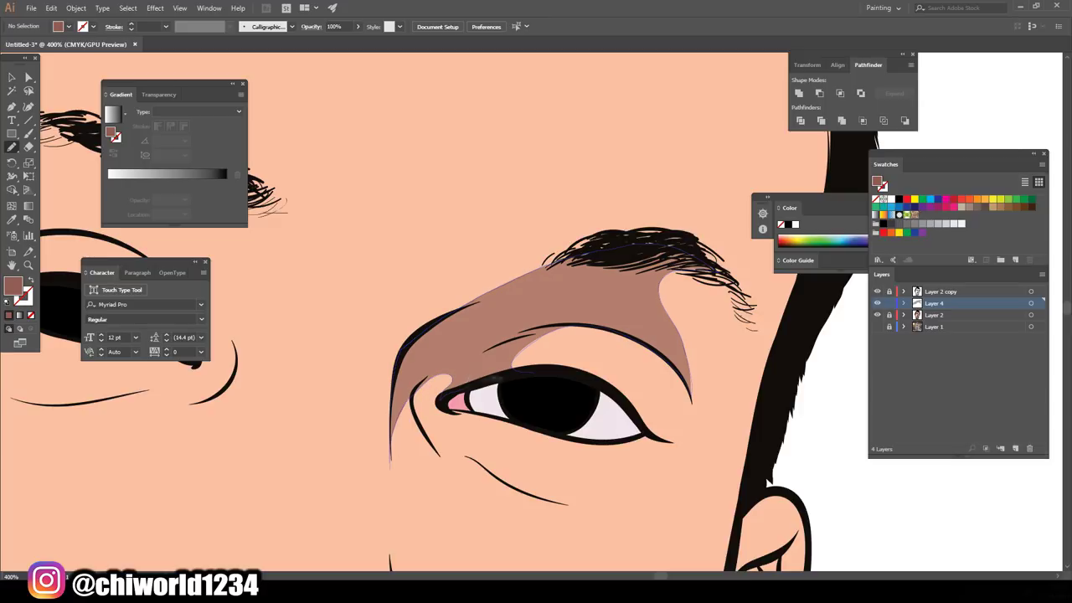
scroll(586, 377, "down", 4)
scroll(689, 517, "up", 4)
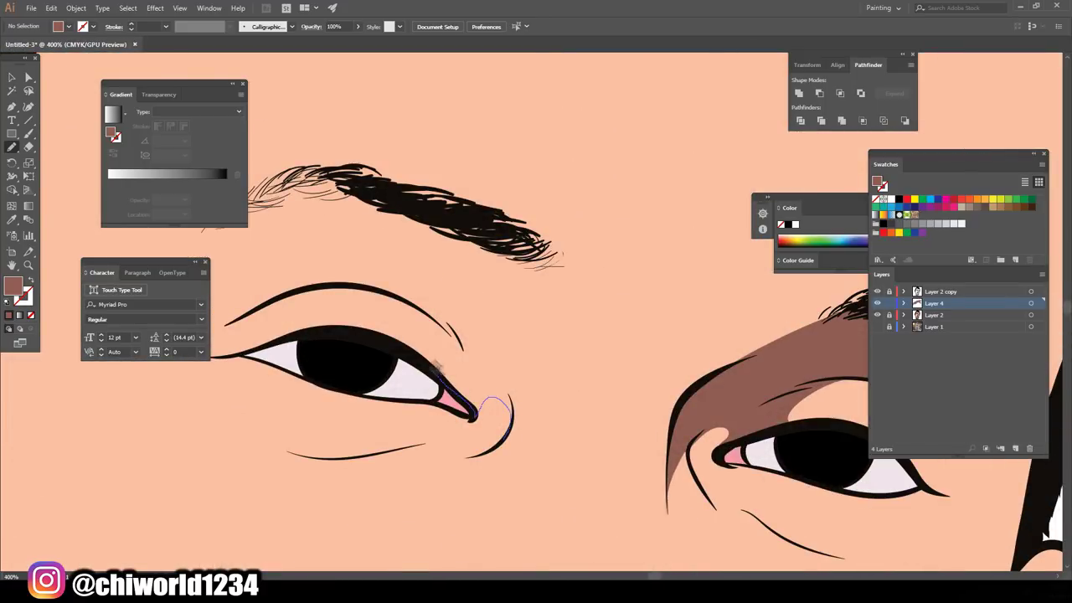
left_click_drag(238, 316, 506, 435)
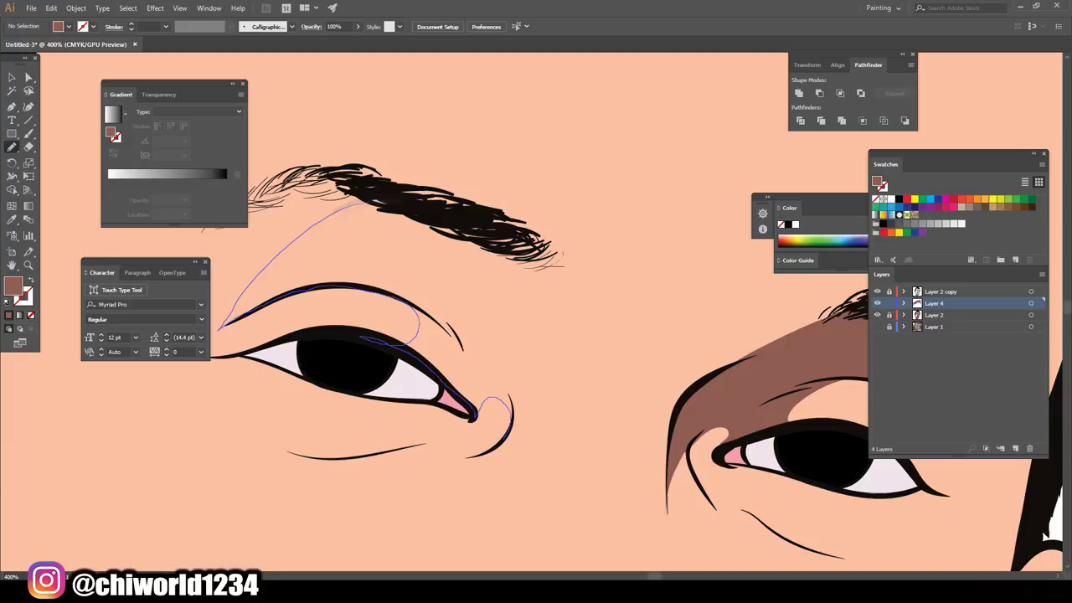
scroll(657, 504, "down", 3)
scroll(658, 504, "up", 2)
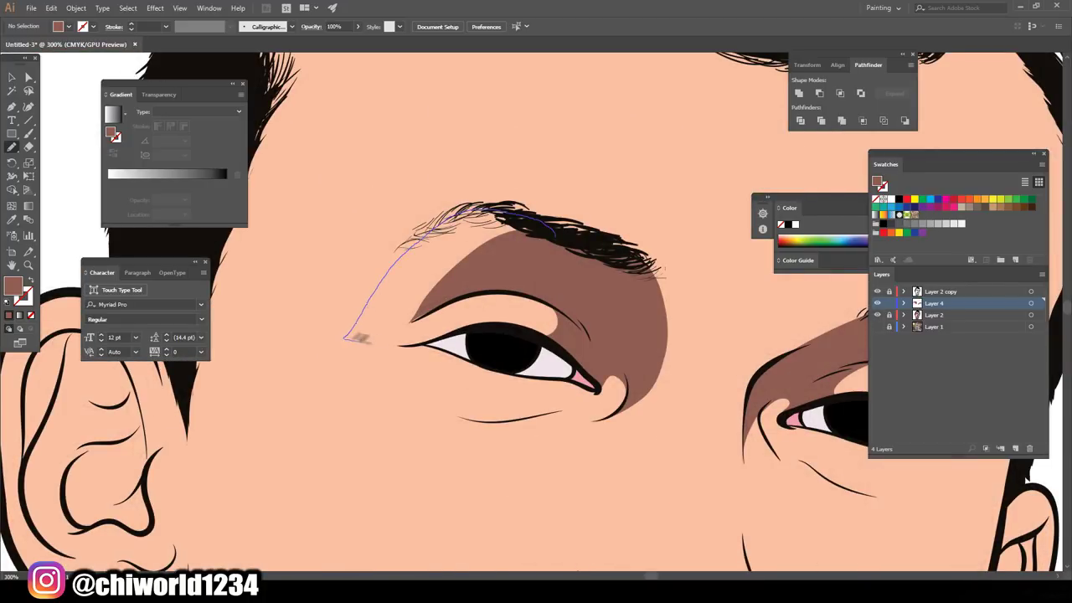
left_click_drag(459, 333, 444, 332)
scroll(729, 465, "down", 3)
scroll(683, 400, "up", 3)
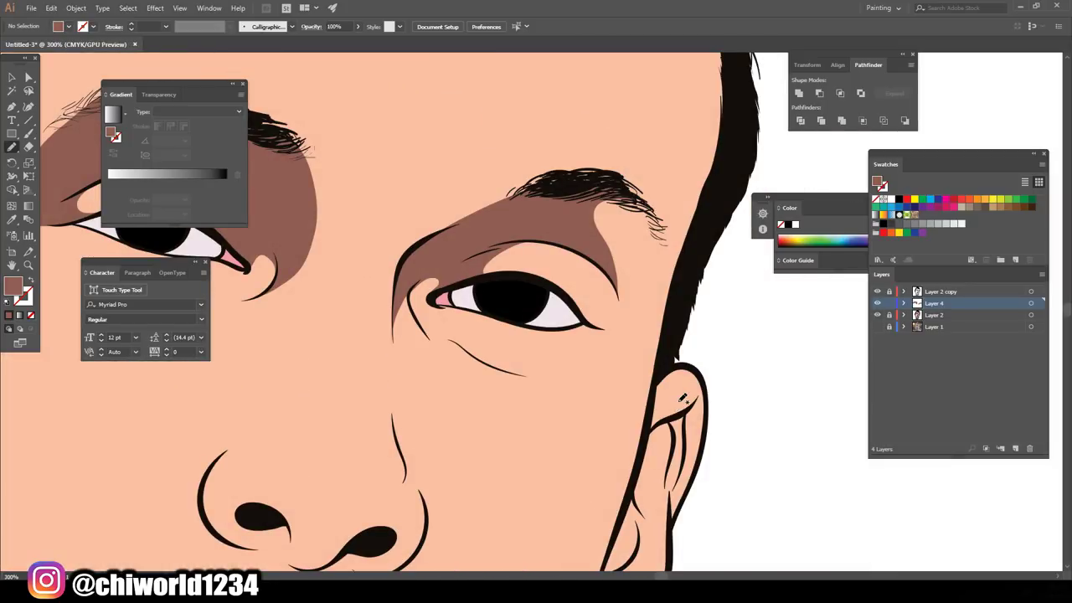
scroll(694, 348, "down", 3)
scroll(285, 327, "up", 4)
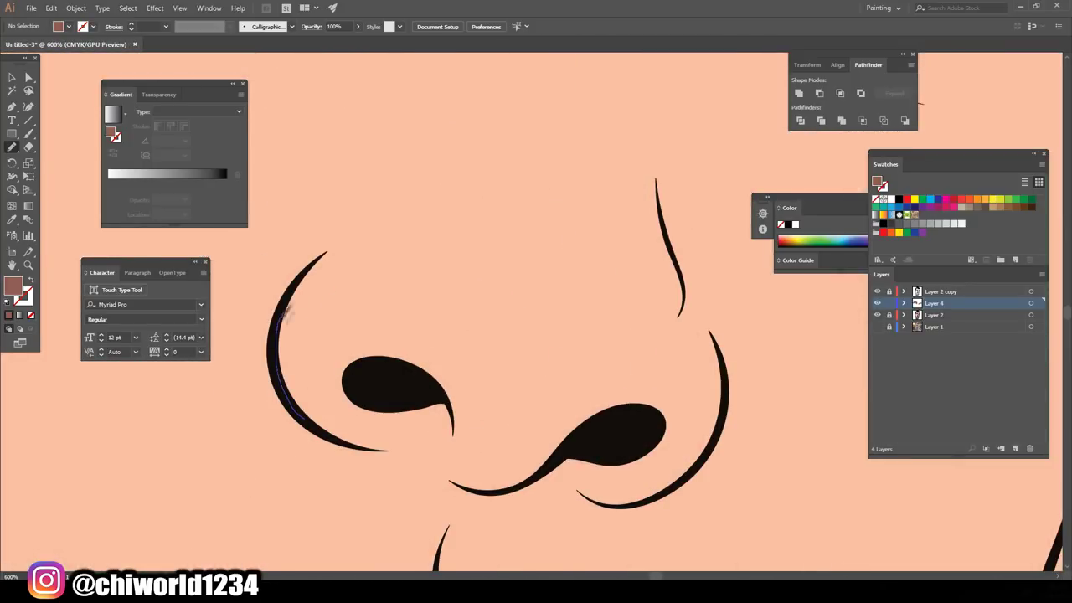
- Outline a brown shadow over the nose, around the nostril and below the nose
left_click_drag(398, 253, 515, 368)
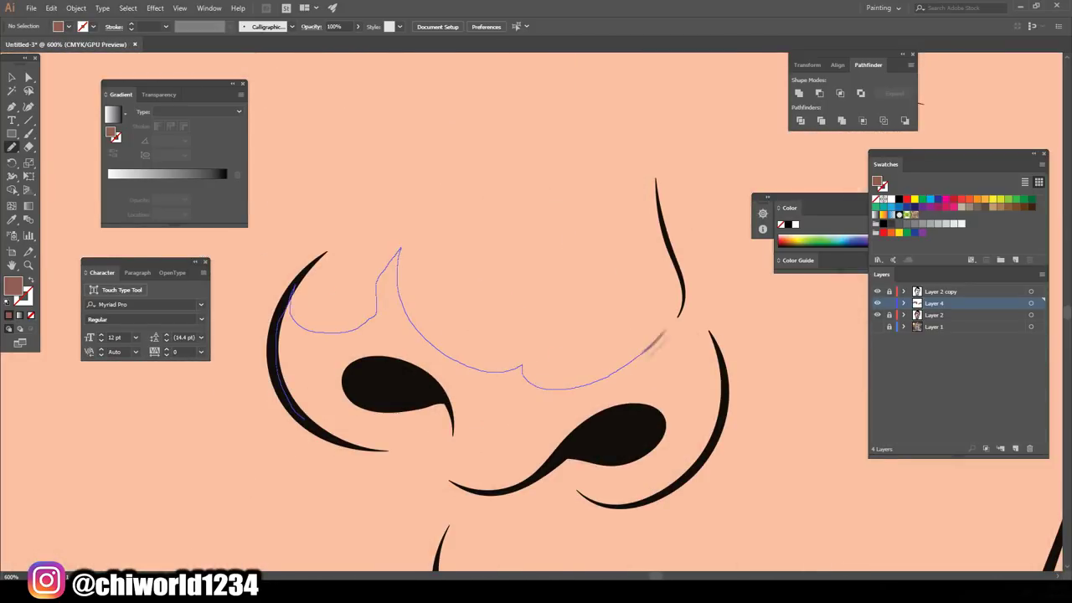
left_click_drag(677, 333, 726, 401)
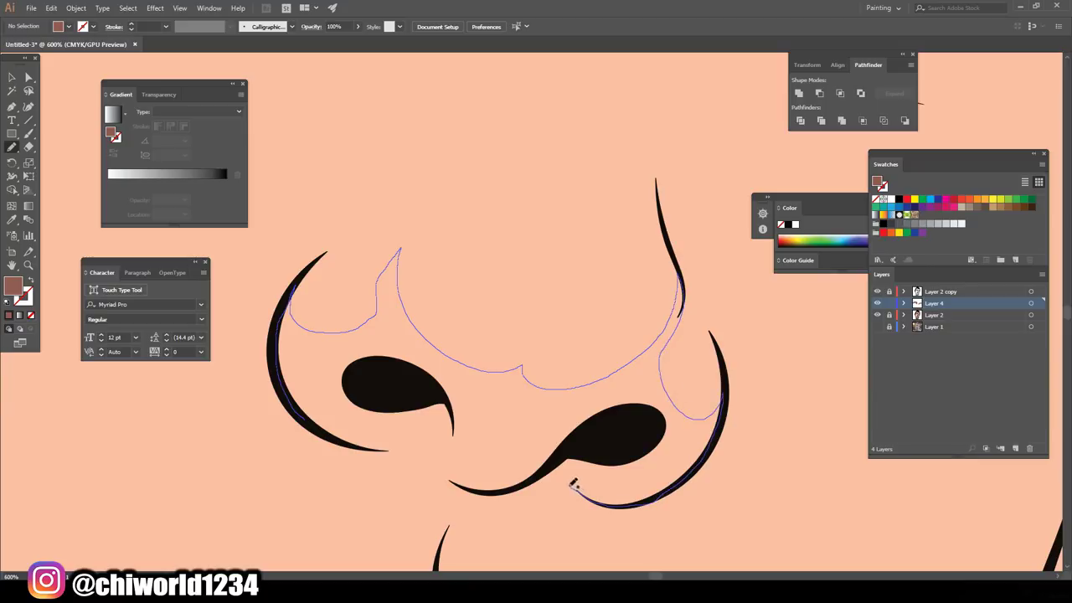
left_click_drag(559, 459, 629, 449)
left_click_drag(446, 475, 418, 371)
left_click_drag(417, 452, 437, 419)
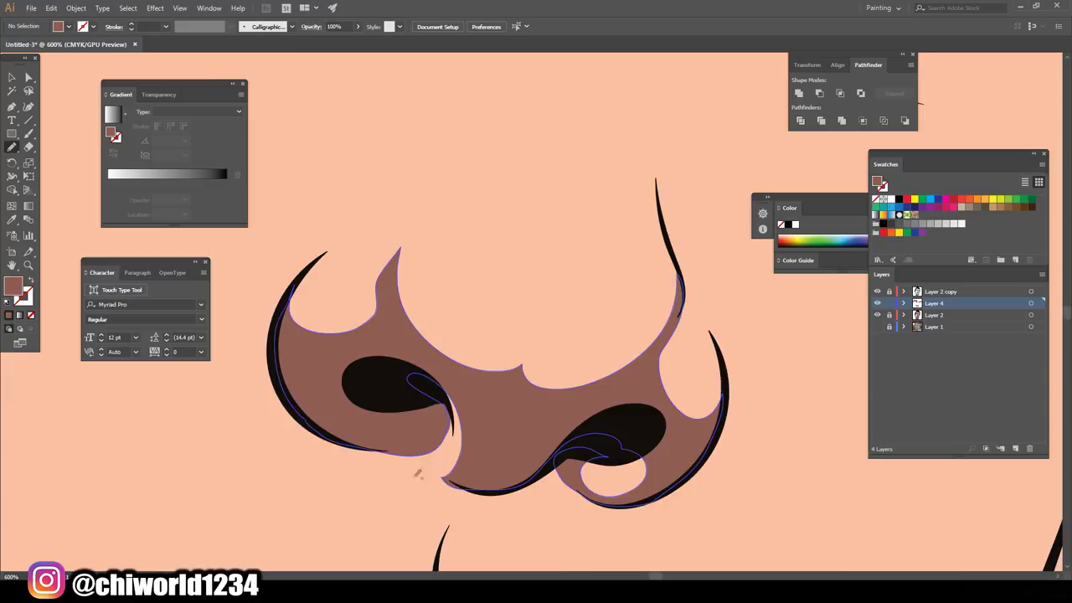
key("ctrl+minus")
key("ctrl+minus")
key("ctrl+plus")
key("ctrl+plus")
scroll(712, 469, "down", 3)
left_click_drag(527, 308, 569, 299)
left_click_drag(436, 308, 435, 445)
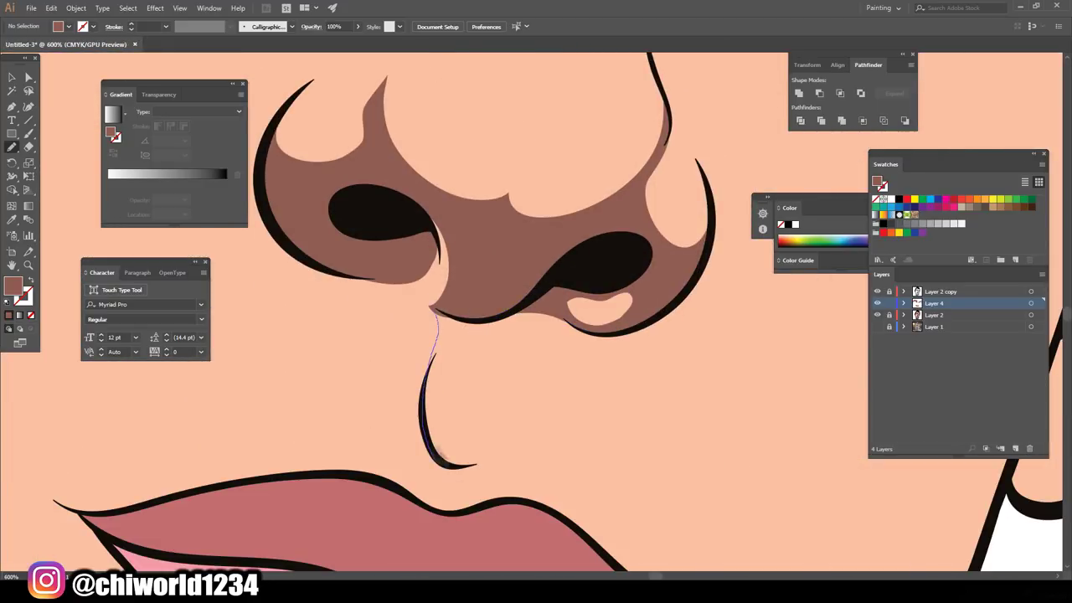
left_click_drag(506, 457, 506, 457)
- Add brown shadows beneath both eyes
key("ctrl+minus")
key("ctrl+minus")
key("ctrl+minus")
key("ctrl+plus")
key("ctrl+plus")
key("ctrl+plus")
key("ctrl+plus")
key("ctrl+plus")
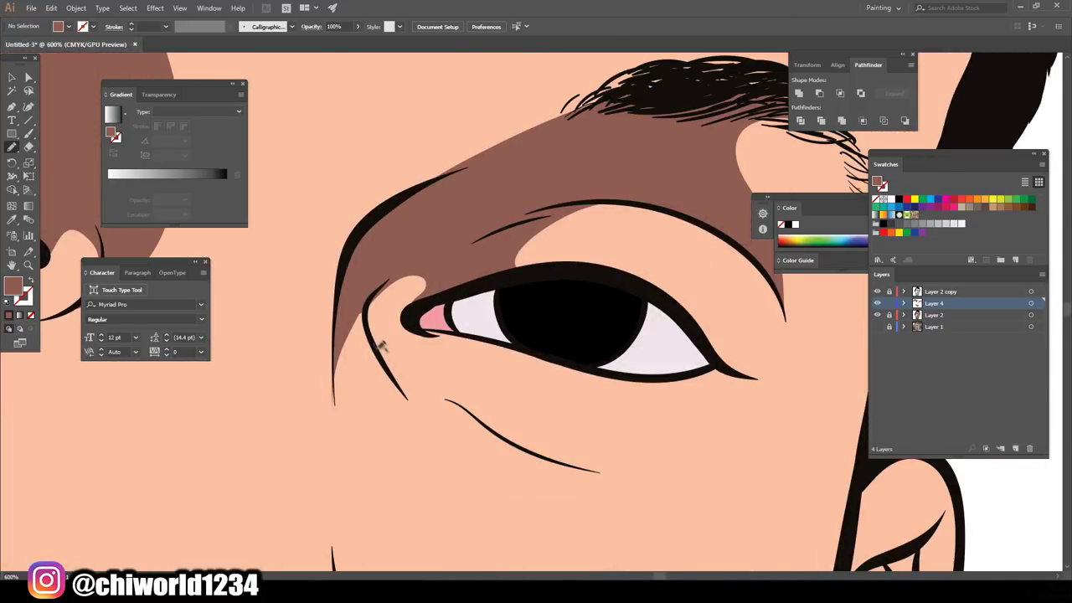
left_click_drag(459, 341, 387, 367)
key("ctrl+minus")
key("ctrl+minus")
key("ctrl+minus")
key("ctrl+plus")
key("ctrl+plus")
key("ctrl+plus")
mouse_move(382, 295)
left_mouse_down()
mouse_move(609, 352)
mouse_move(386, 298)
left_mouse_up()
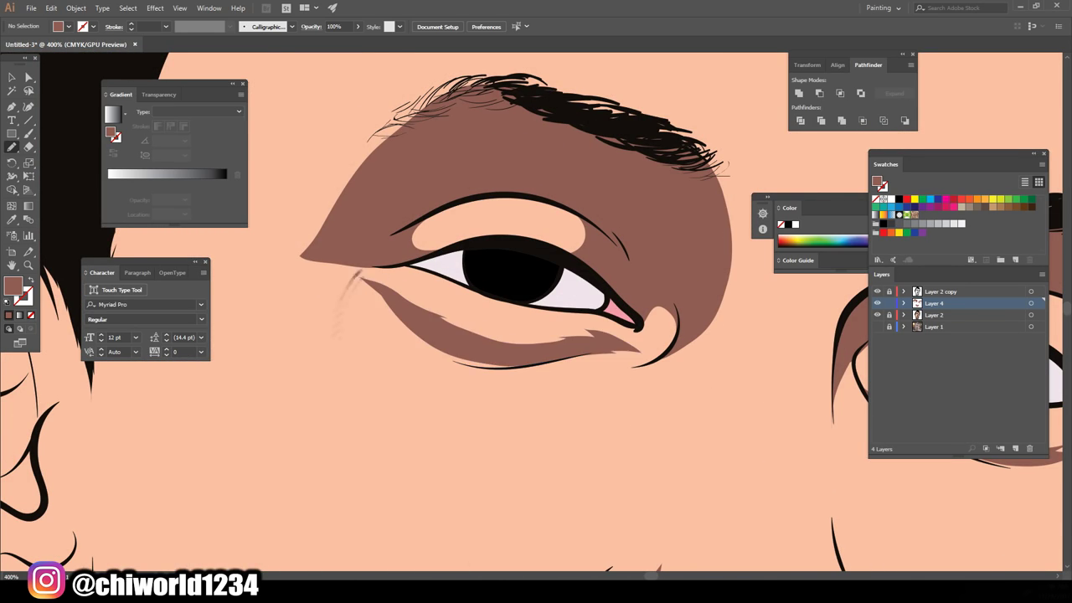
key("ctrl+minus")
key("ctrl+minus")
key("ctrl+minus")
key("ctrl+minus")
- Draw the brown chin shadow just beneath the lower lip
key("ctrl+plus")
key("ctrl+plus")
key("ctrl+plus")
left_click_drag(384, 319, 511, 431)
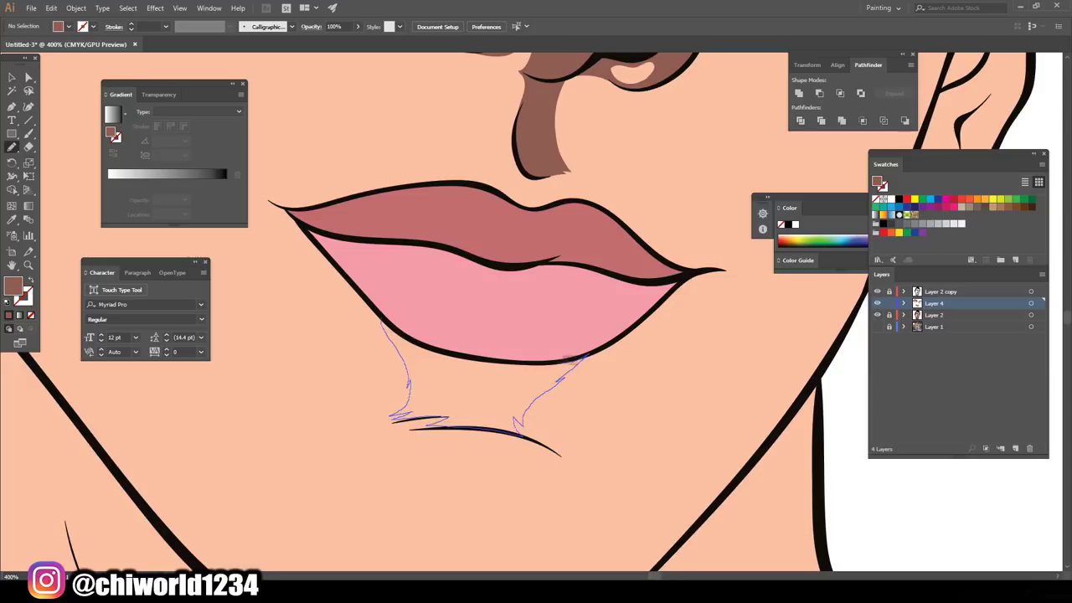
left_click_drag(404, 332, 385, 321)
key("ctrl+minus")
key("ctrl+minus")
key("ctrl+minus")
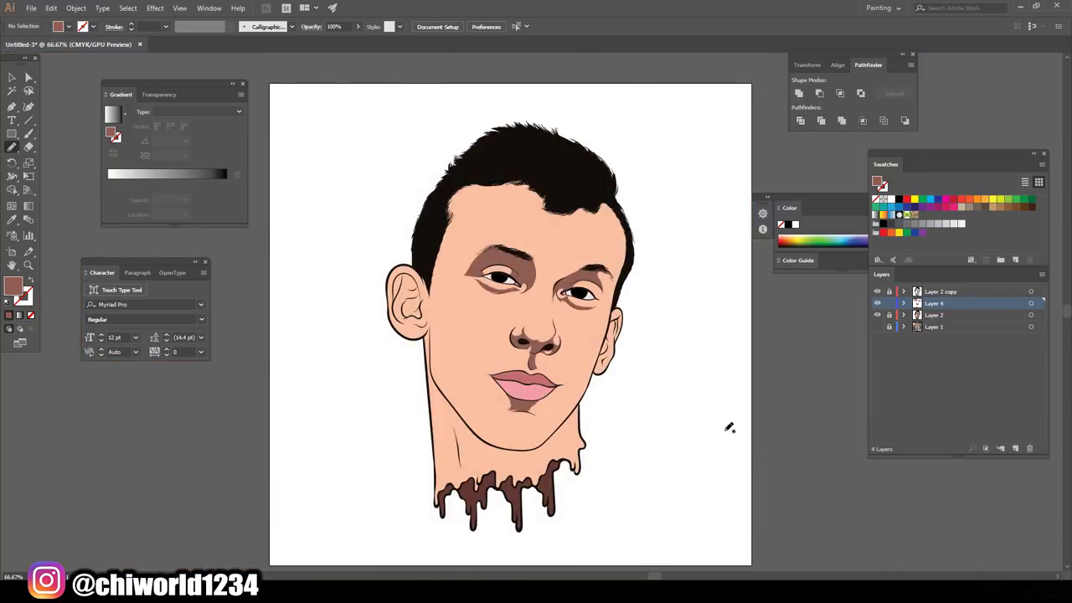
- Shade inside the ear and along the forehead hairline with brown shapes
key("ctrl+plus")
key("ctrl+plus")
key("ctrl+plus")
key("ctrl+plus")
mouse_move(541, 402)
left_mouse_down()
mouse_move(552, 252)
mouse_move(459, 503)
left_mouse_up()
mouse_move(556, 233)
left_mouse_down()
mouse_move(593, 385)
mouse_move(630, 251)
mouse_move(586, 117)
mouse_move(557, 235)
left_mouse_up()
key("ctrl+minus")
key("ctrl+minus")
key("ctrl+minus")
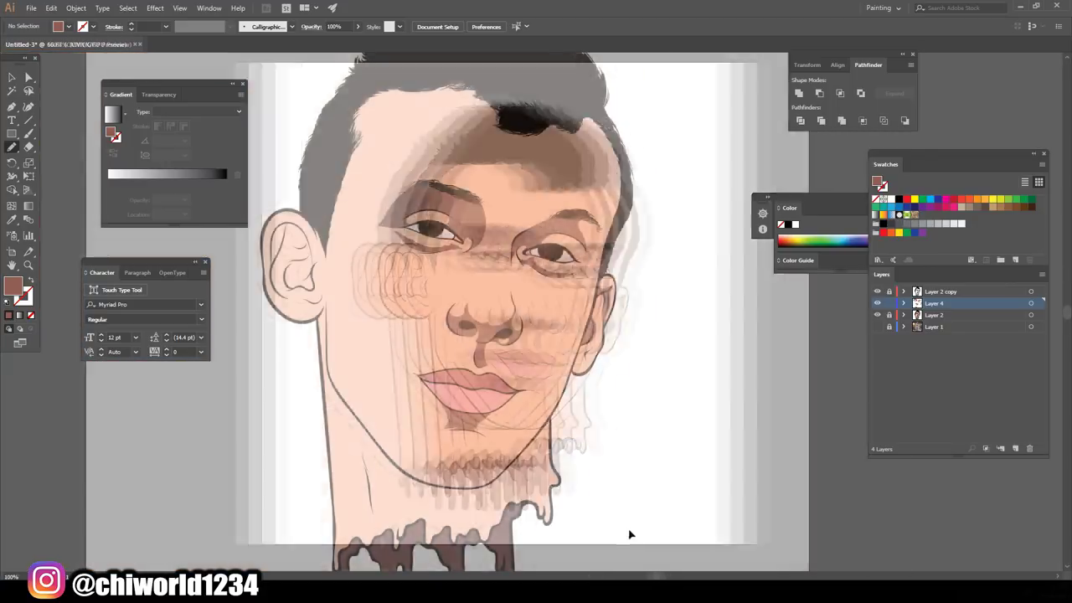
key("ctrl+plus")
key("ctrl+plus")
key("ctrl+plus")
scroll(620, 377, "up", 10)
scroll(611, 293, "up", 3)
left_click_drag(650, 220, 596, 262)
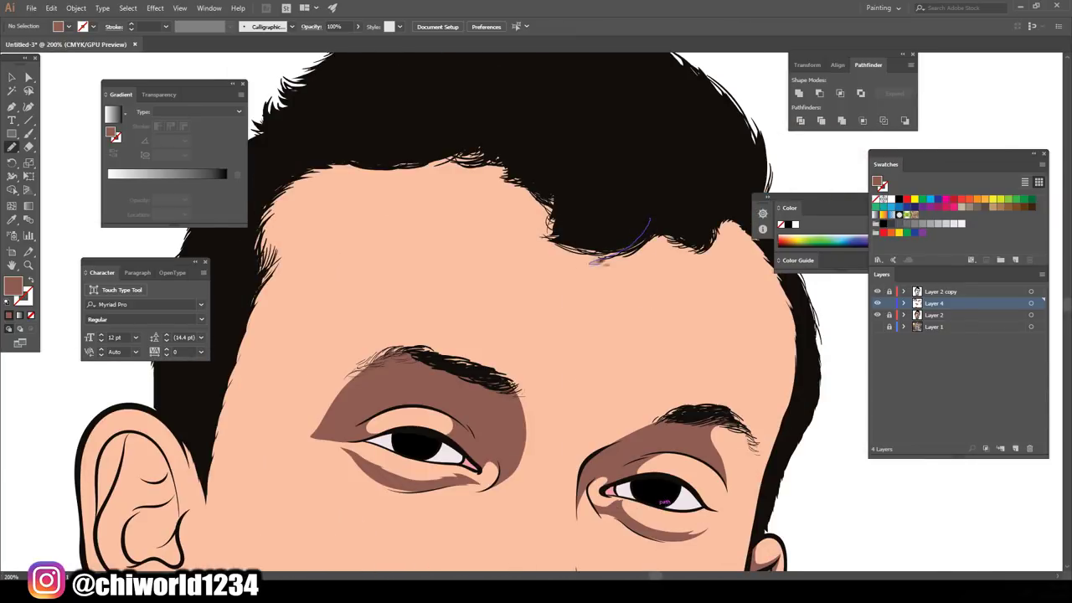
left_click_drag(471, 181, 469, 180)
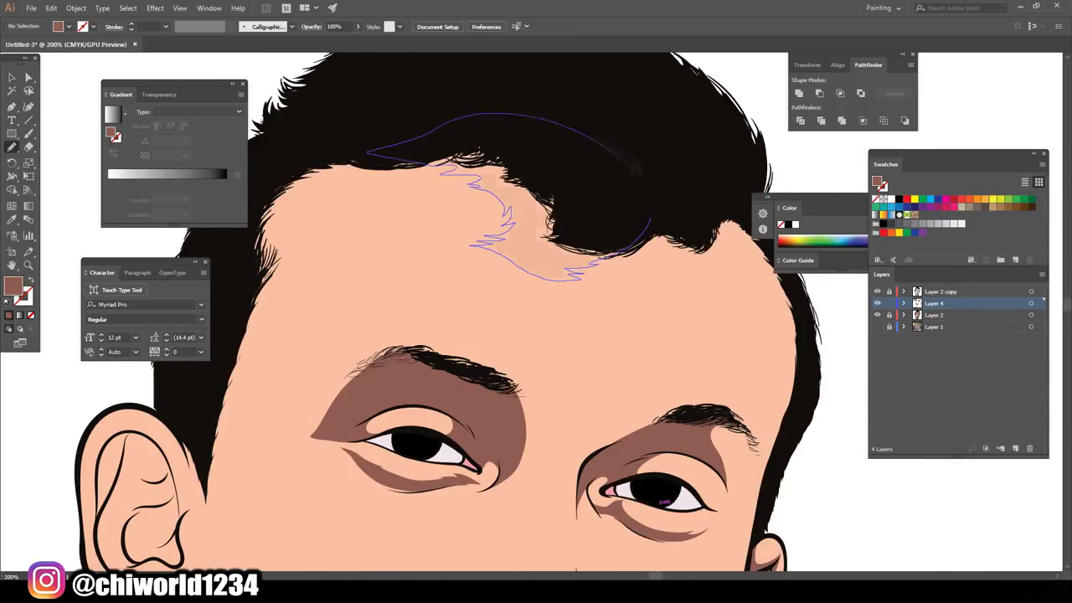
- Add brown shadows on the earlobe, around the inner ear and inside the upper ear
key("ctrl+minus")
key("ctrl+minus")
key("ctrl+minus")
key("ctrl+plus")
key("ctrl+plus")
key("ctrl+plus")
key("ctrl+plus")
key("ctrl+plus")
key("ctrl+plus")
left_click_drag(572, 448, 475, 431)
key("ctrl+minus")
key("ctrl+minus")
key("ctrl+minus")
key("ctrl+plus")
key("ctrl+plus")
key("ctrl+plus")
key("ctrl+plus")
key("ctrl+plus")
key("ctrl+plus")
left_click_drag(443, 410, 545, 221)
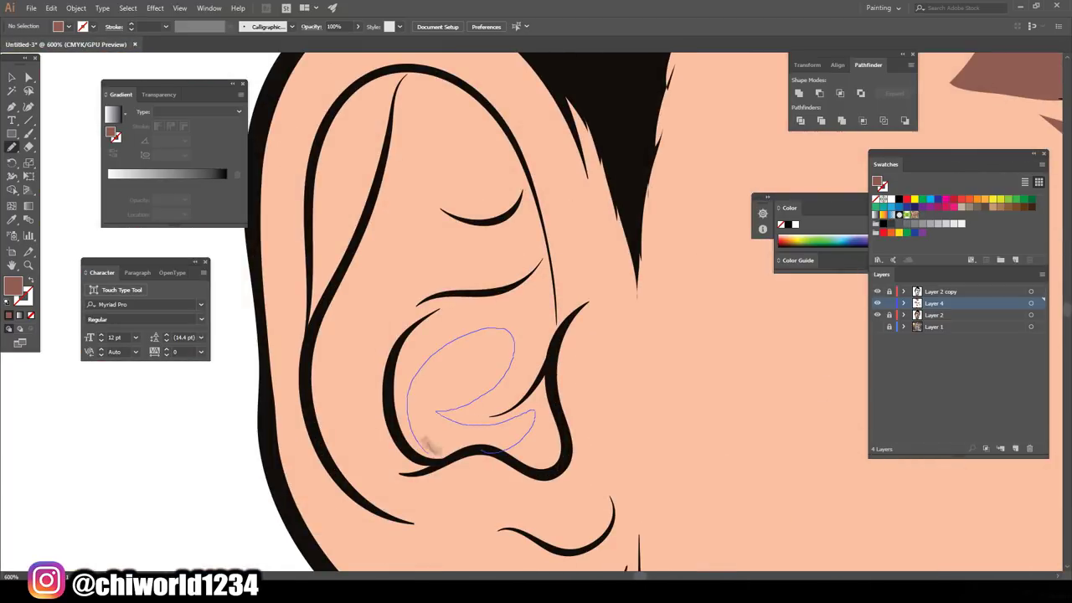
left_click_drag(553, 243, 557, 335)
key("ctrl+minus")
key("ctrl+minus")
key("ctrl+minus")
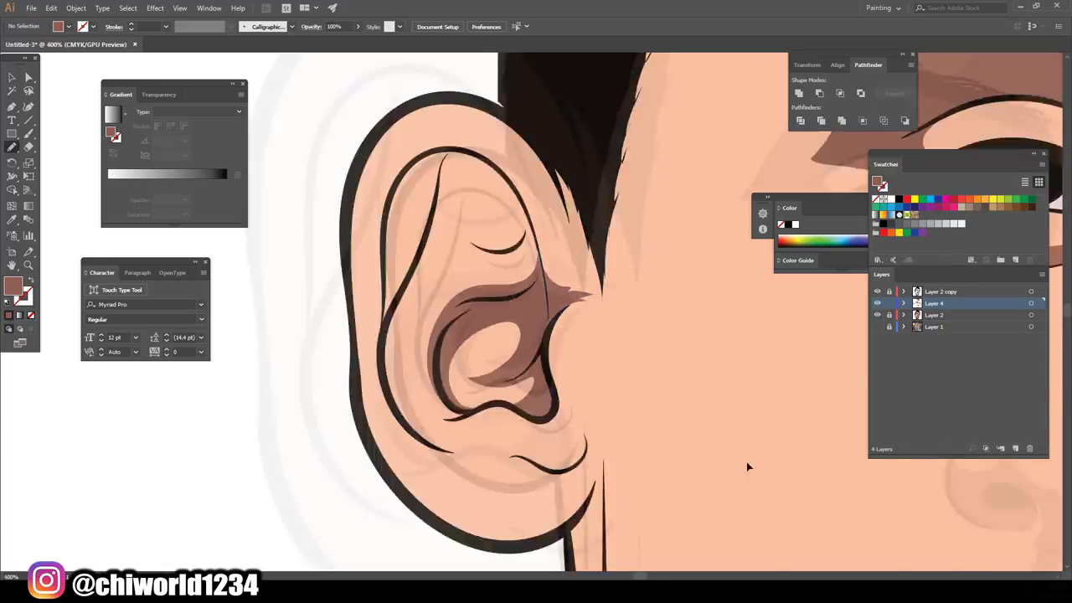
key("ctrl+plus")
key("ctrl+plus")
key("ctrl+plus")
left_click_drag(554, 394, 528, 352)
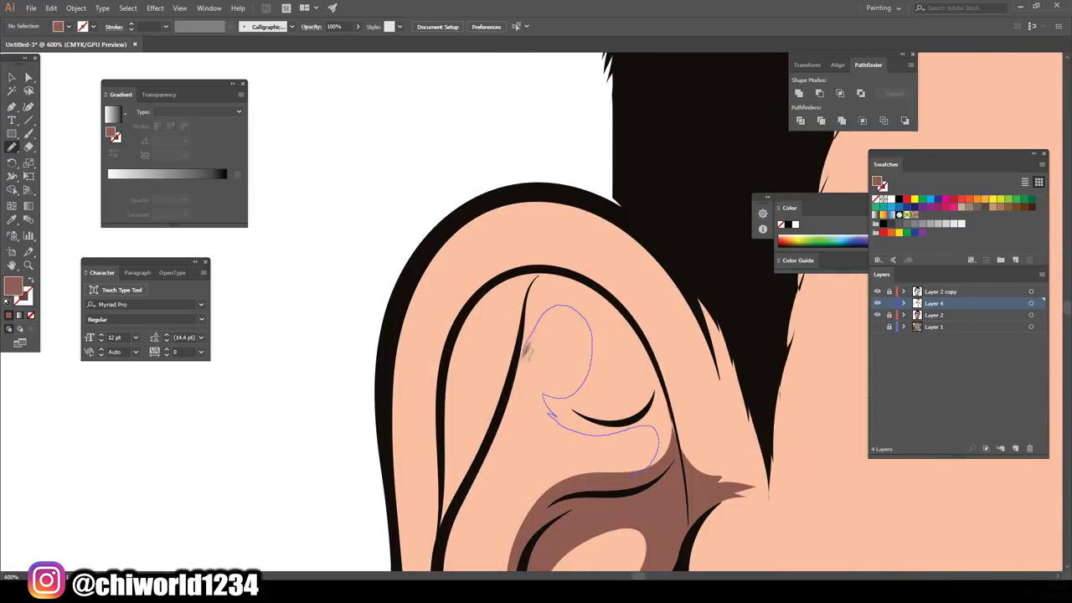
left_click_drag(470, 494, 682, 469)
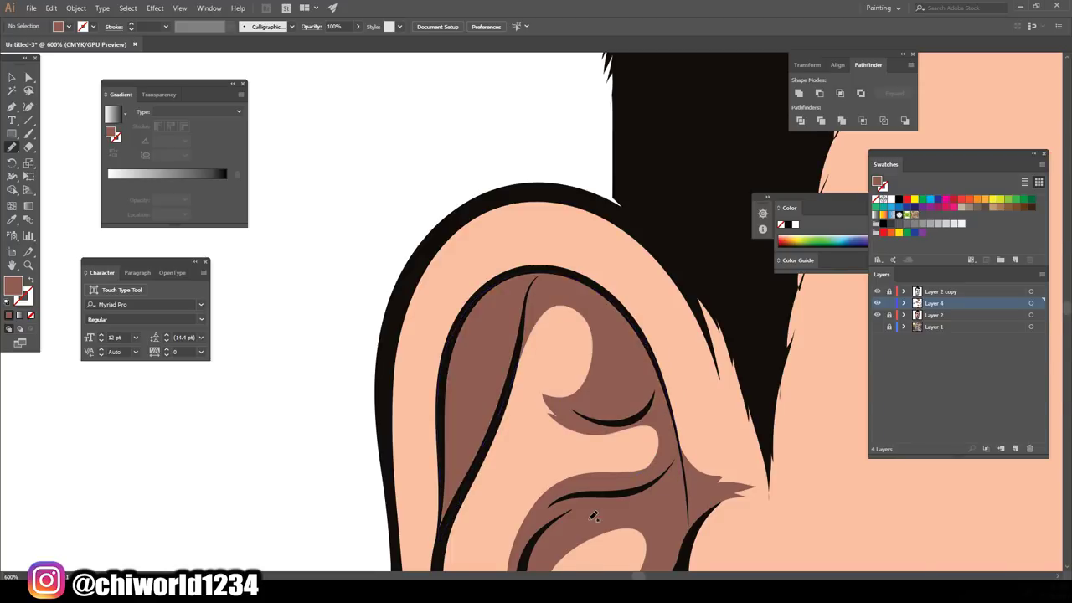
- Shade the left ear's outer edge, lower ear and bottom of the earlobe
key("ctrl+1")
key("ctrl+plus")
key("ctrl+plus")
key("ctrl+plus")
left_click_drag(452, 439, 443, 442)
scroll(444, 442, "down", 1)
left_click_drag(340, 411, 526, 421)
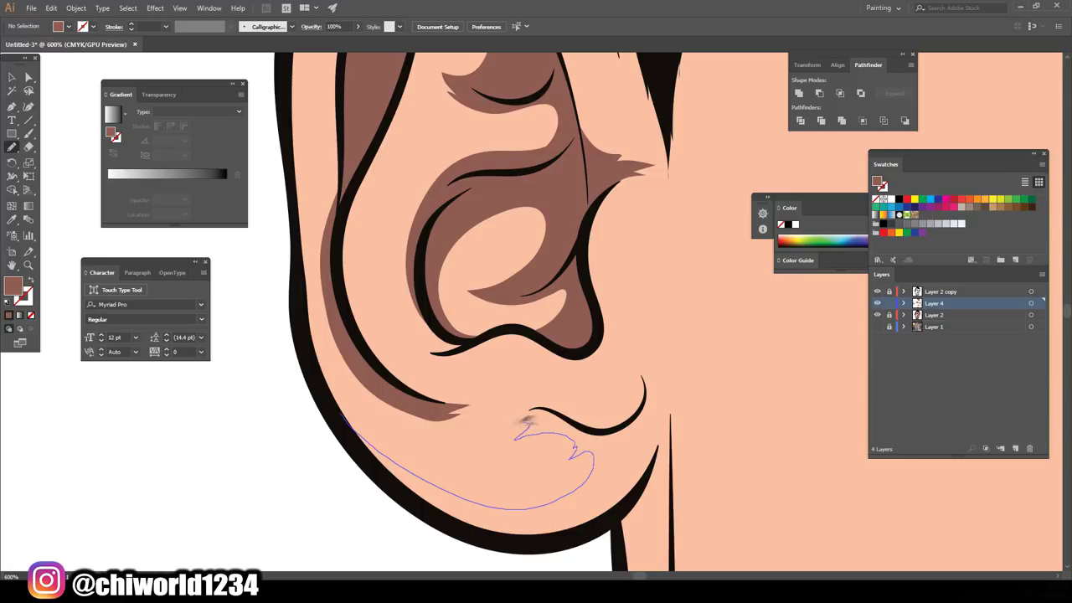
left_click_drag(638, 334, 666, 312)
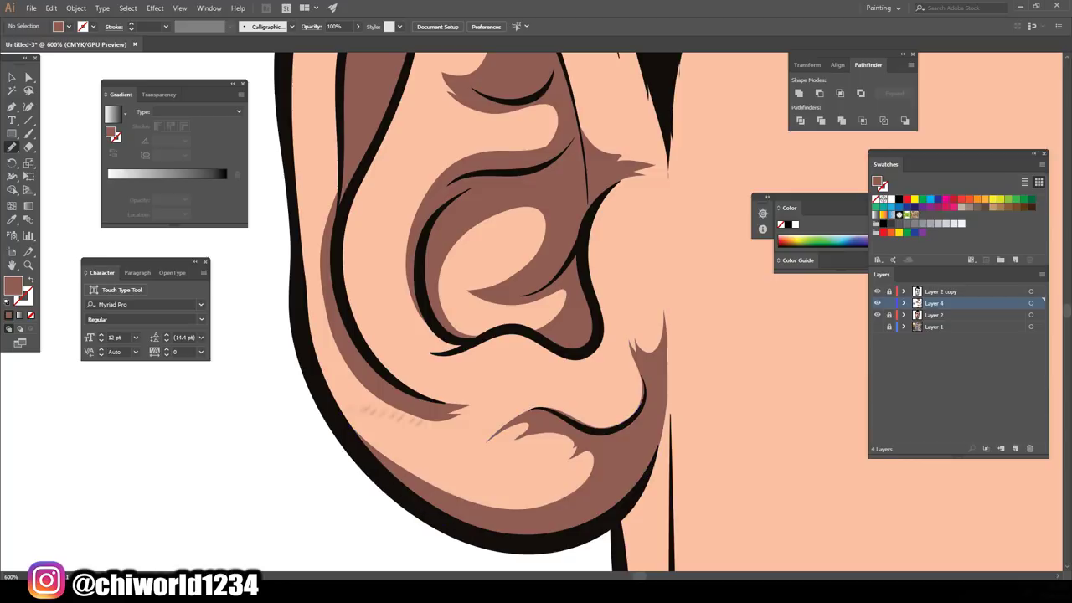
mouse_move(519, 508)
left_mouse_down()
mouse_move(530, 501)
mouse_move(511, 507)
left_mouse_up()
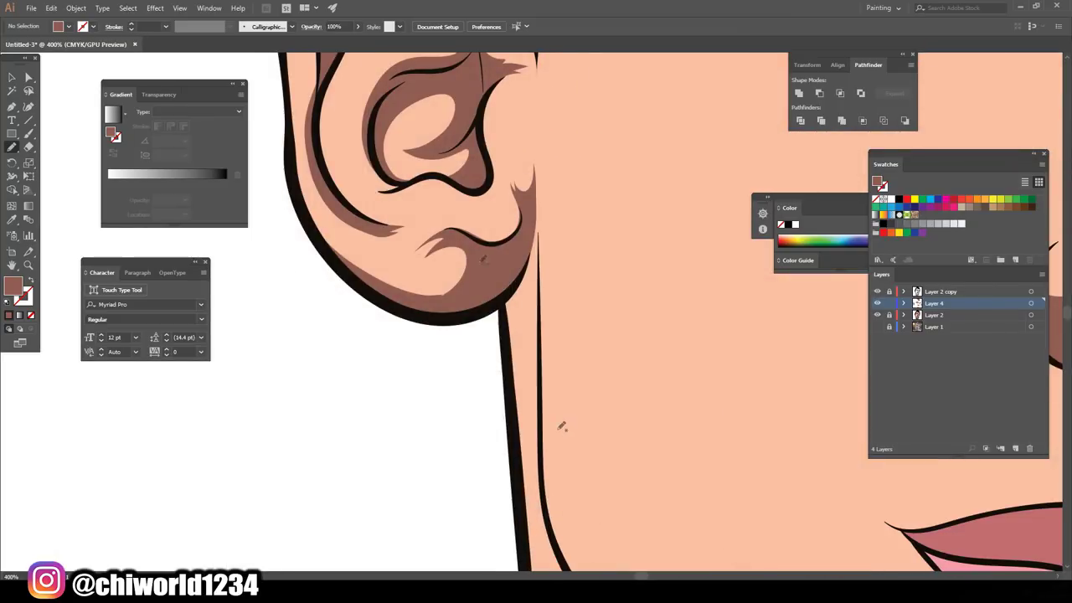
- Draw a brown shadow from the jaw down the neck and along the chin
left_click_drag(540, 181, 544, 477)
scroll(545, 474, "down", 2)
scroll(545, 474, "down", 3)
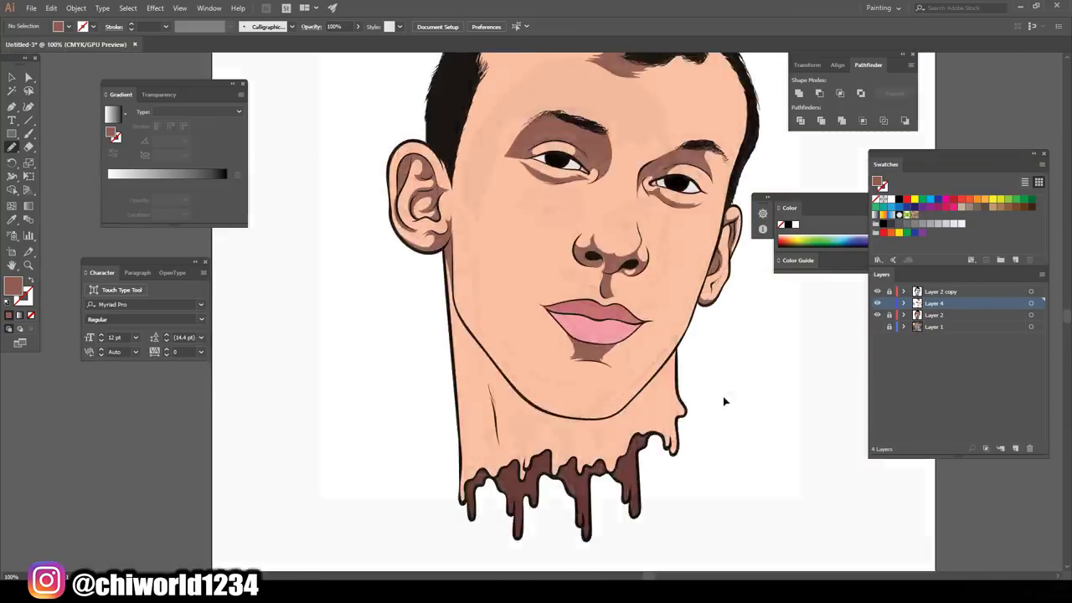
scroll(733, 384, "up", 4)
left_click_drag(322, 237, 437, 514)
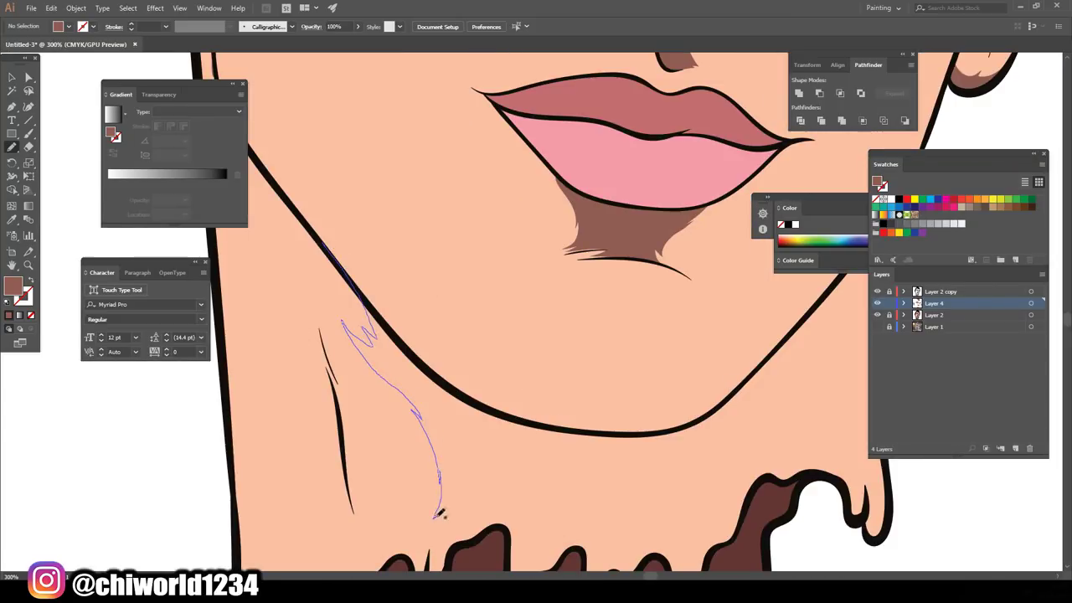
left_click_drag(651, 445, 683, 431)
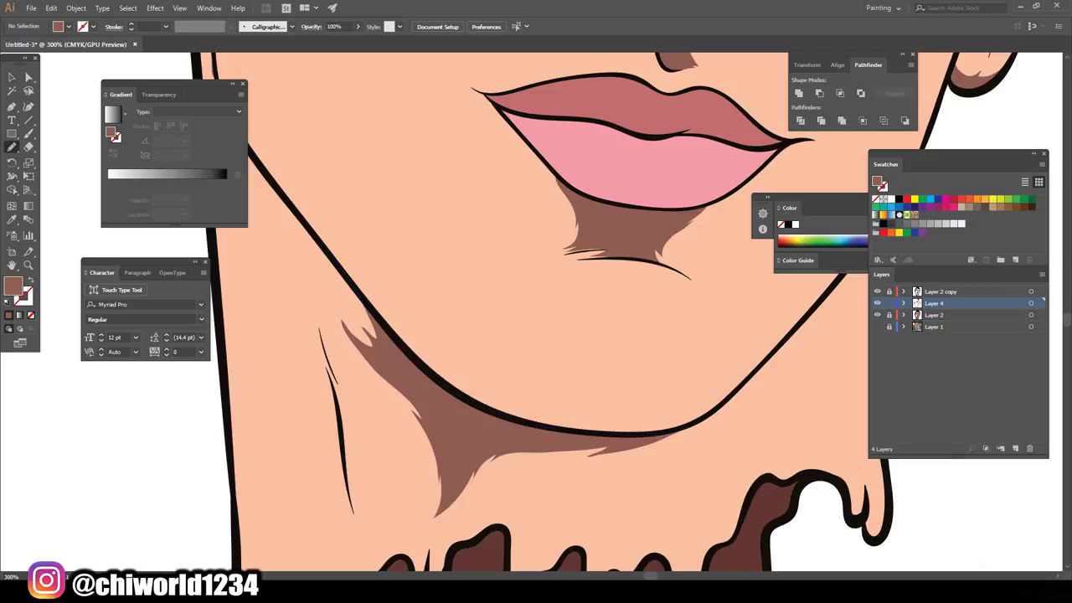
scroll(683, 443, "down", 3)
scroll(691, 431, "up", 3)
left_click_drag(593, 437, 586, 430)
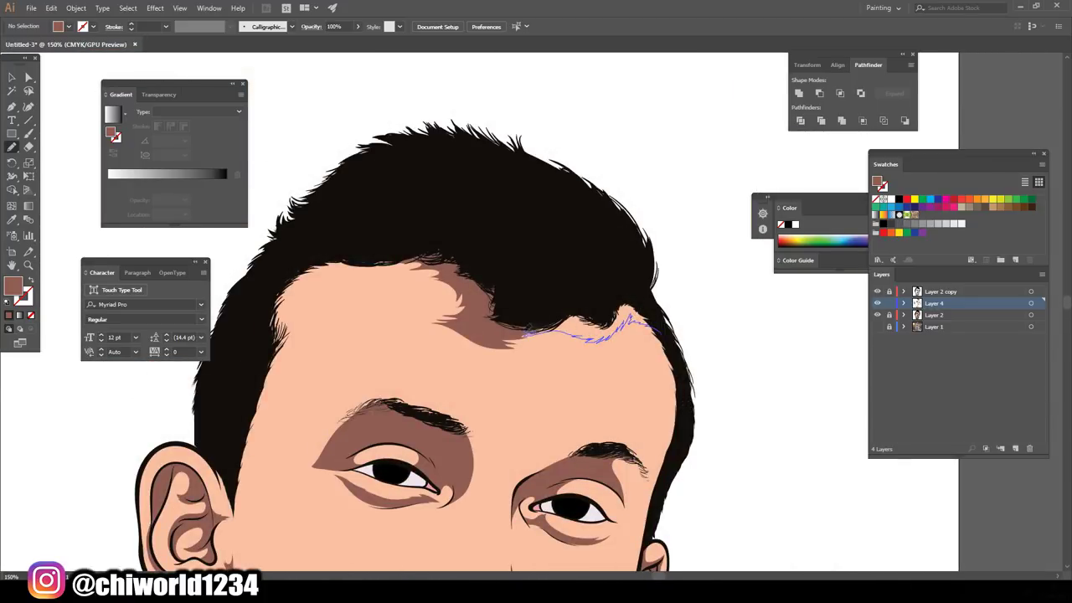
- Add brown shadow under the hair along the hairline and up the left side
left_click_drag(644, 324, 656, 330)
left_click_drag(569, 317, 570, 317)
left_click_drag(251, 474, 271, 371)
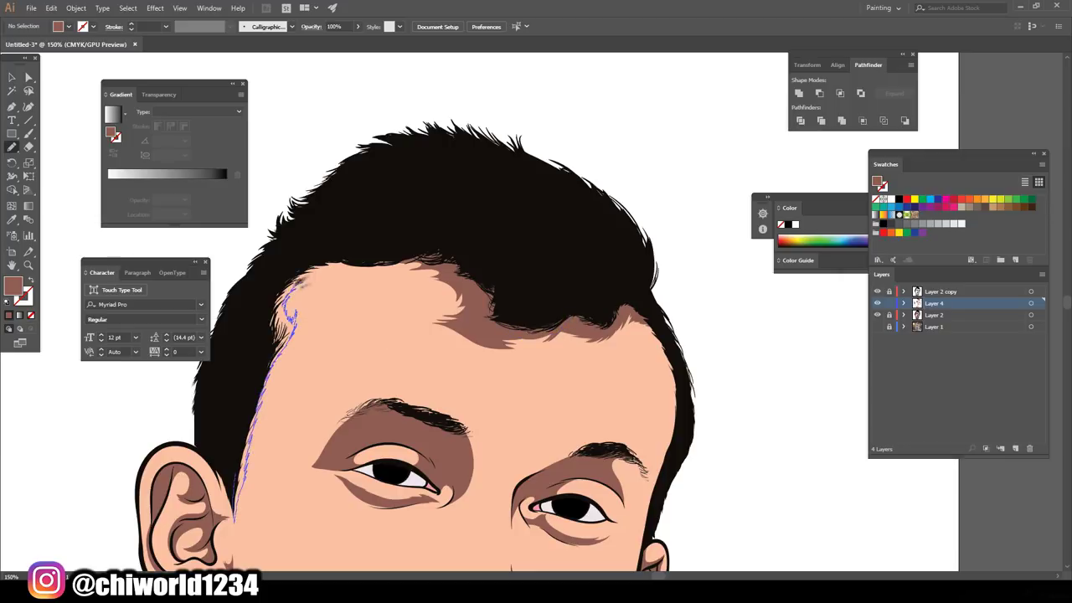
left_click_drag(392, 267, 400, 263)
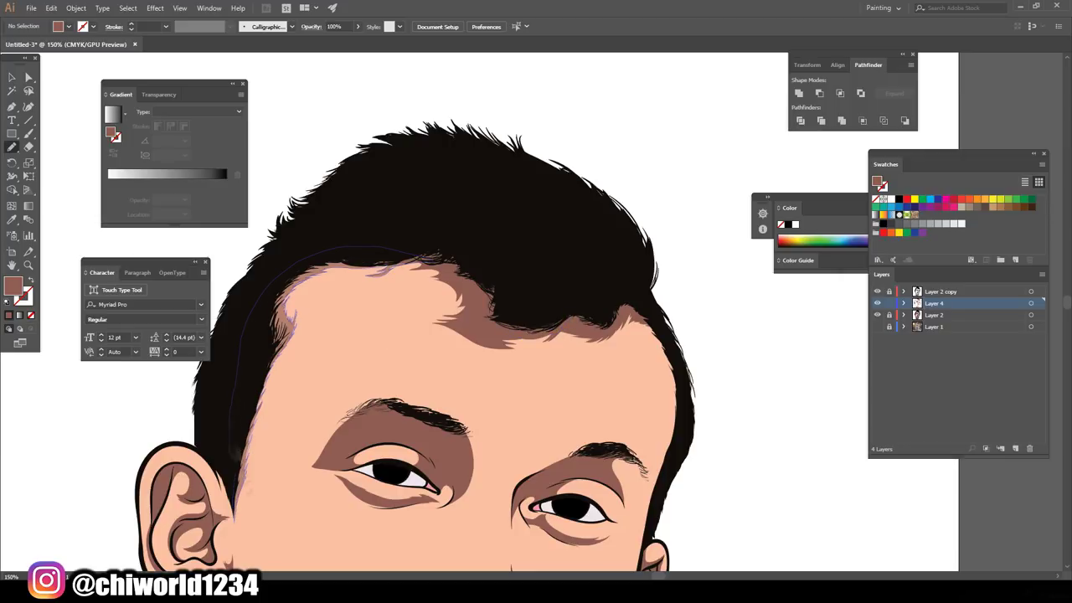
key("ctrl+minus")
key("ctrl+minus")
key("ctrl+minus")
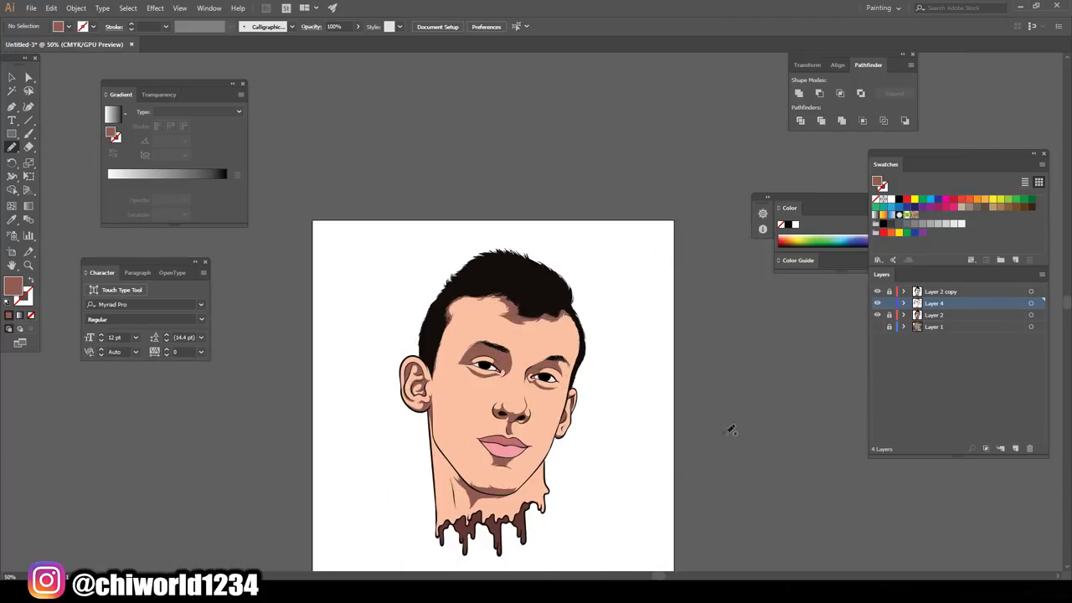
- Sample the eye-white colour and darken it to a greyish fill
key("ctrl+plus")
key("ctrl+plus")
key("ctrl+plus")
key("ctrl+plus")
key("ctrl+plus")
key("ctrl+plus")
key("ctrl+plus")
key("ctrl+plus")
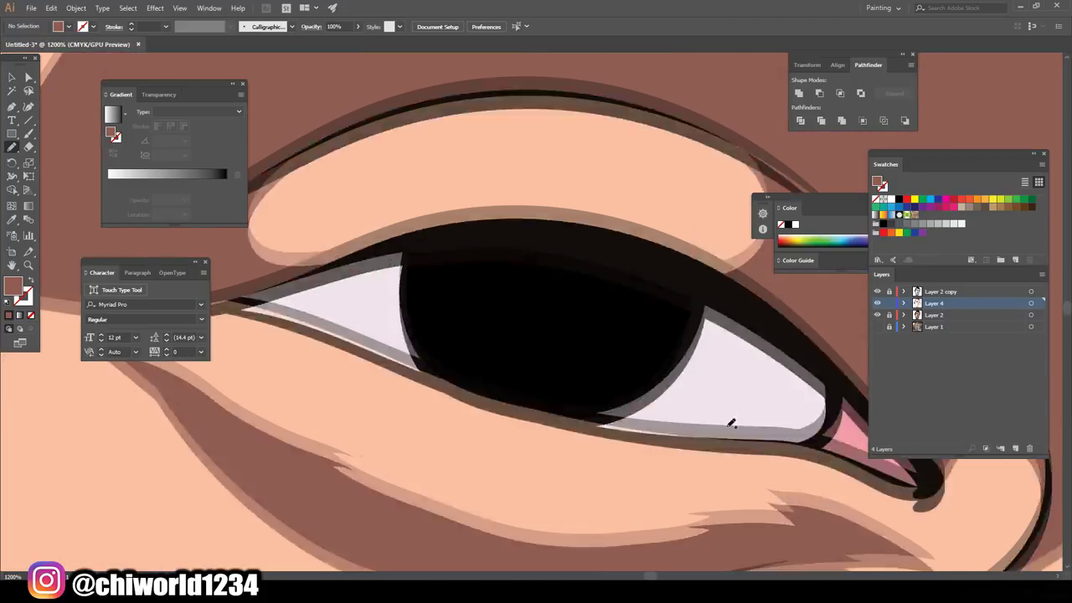
key("ctrl+minus")
key("i")
left_click(434, 370)
double_click(13, 286)
left_click(705, 426)
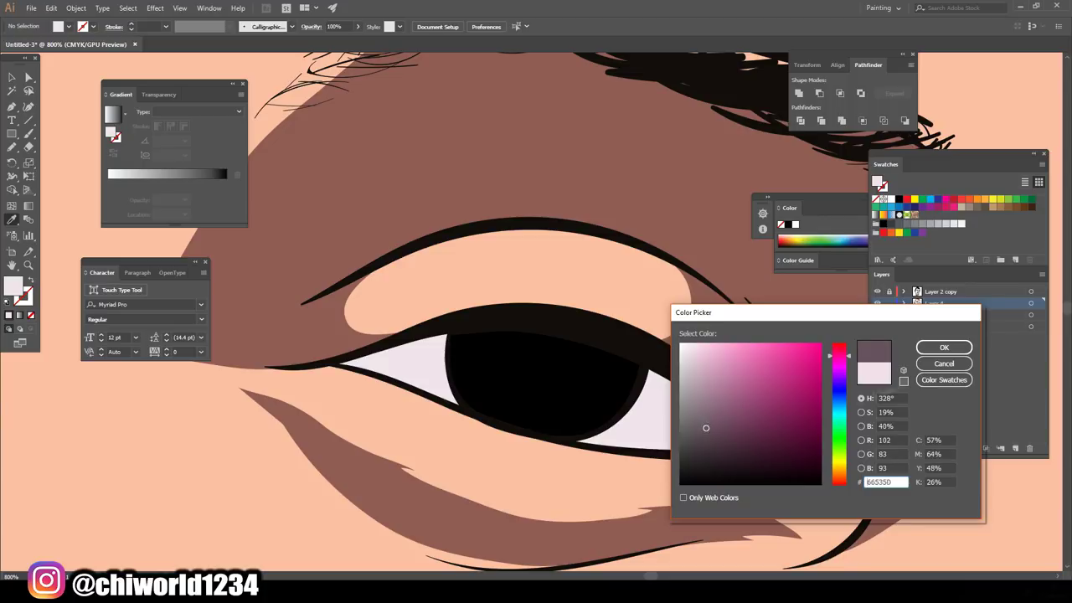
key("Return")
- Draw grey Pencil shadows across the upper part of both eye whites
key("n")
left_click_drag(675, 453, 702, 431)
left_click_drag(641, 386, 649, 365)
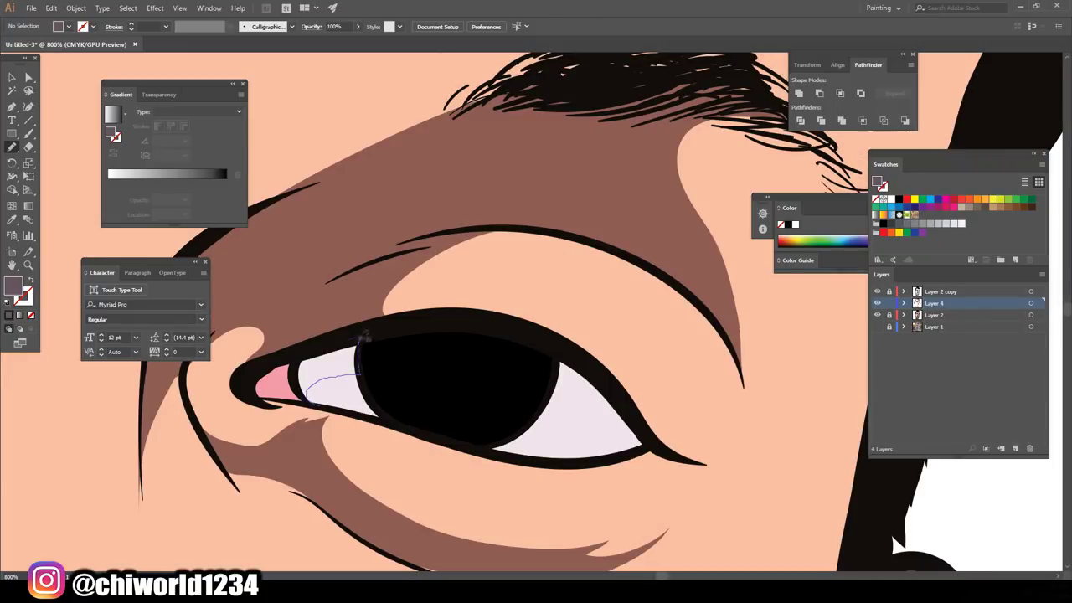
left_click_drag(362, 336, 365, 333)
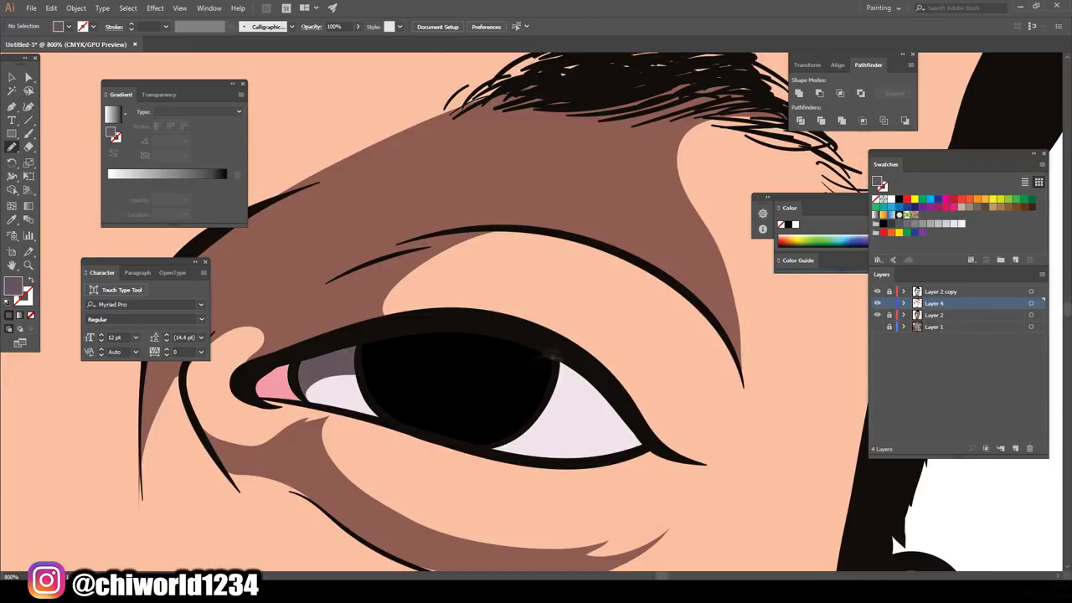
left_click_drag(607, 419, 615, 423)
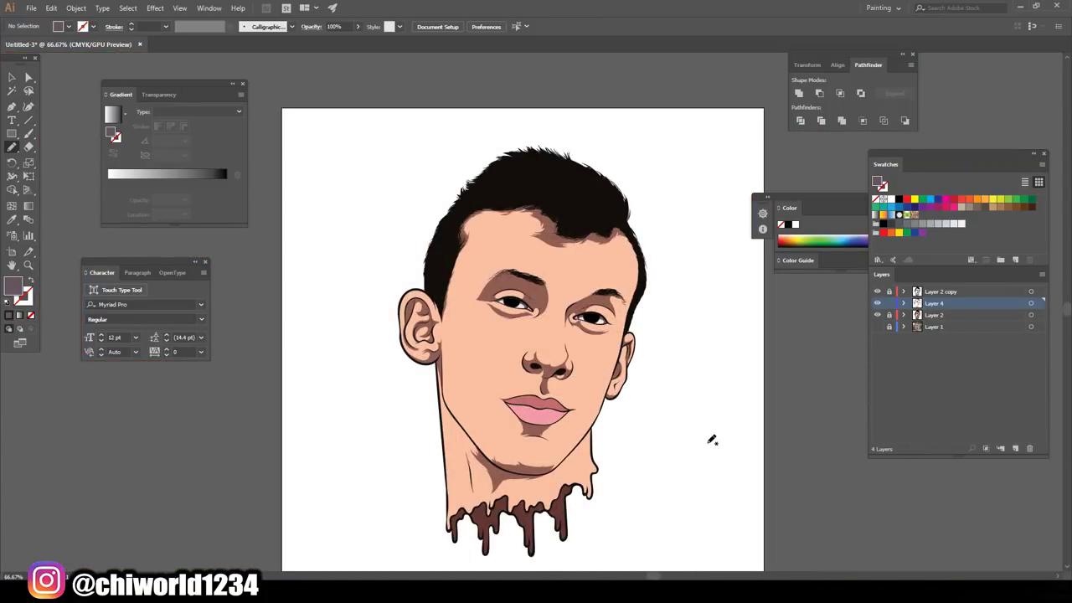
key("ctrl+plus")
key("ctrl+plus")
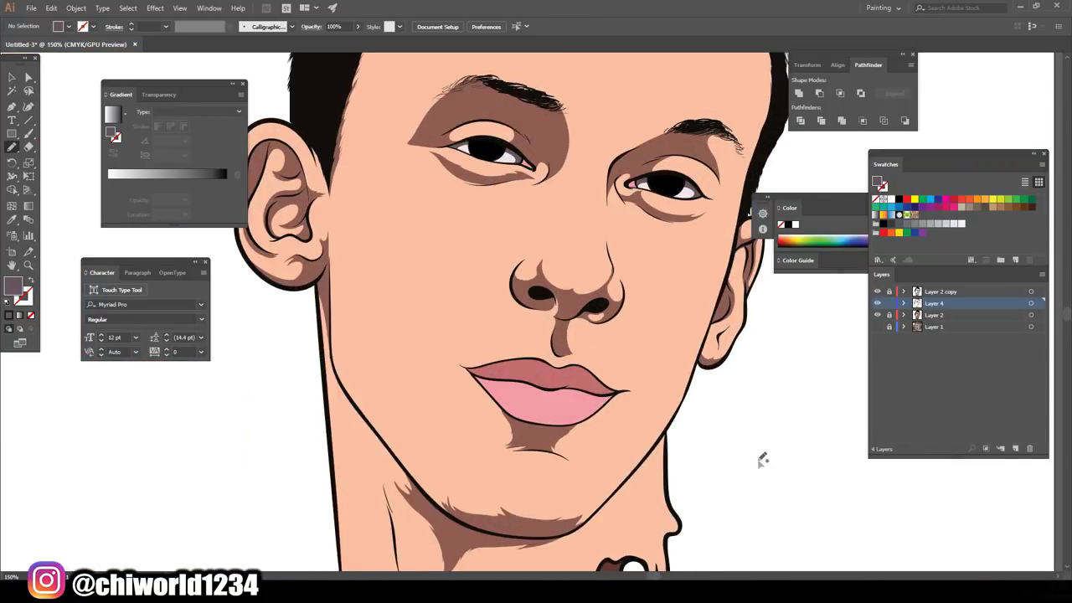
- Sample the upper lip colour and set a darker red lip-shadow fill
key("ctrl+plus")
key("ctrl+plus")
key("ctrl+plus")
scroll(760, 461, "down", 1)
key("i")
left_click(729, 419)
double_click(13, 286)
left_click(751, 417)
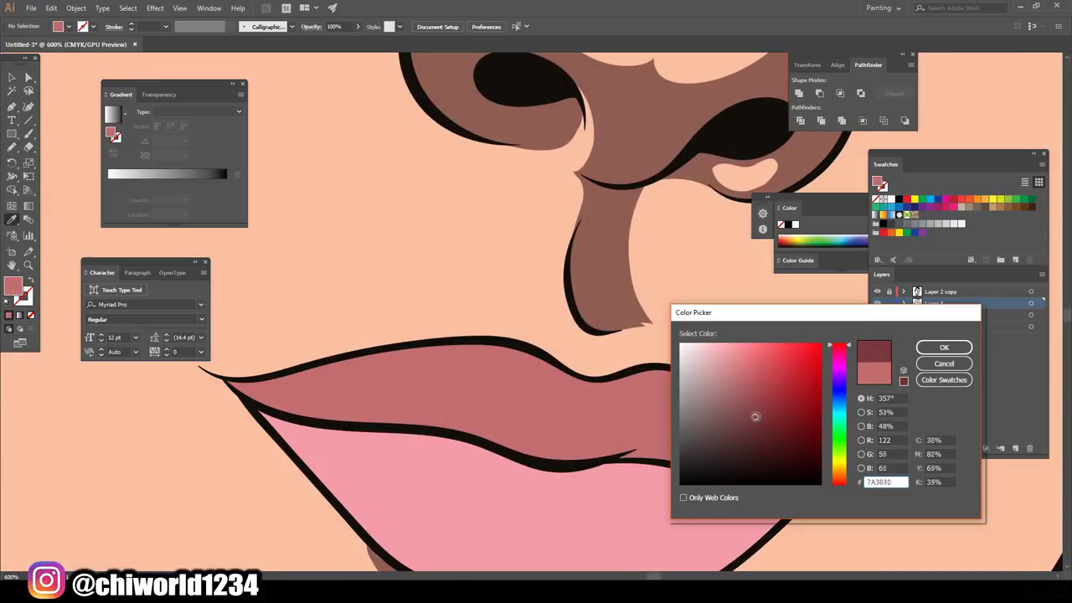
left_click(942, 347)
key("shift+b")
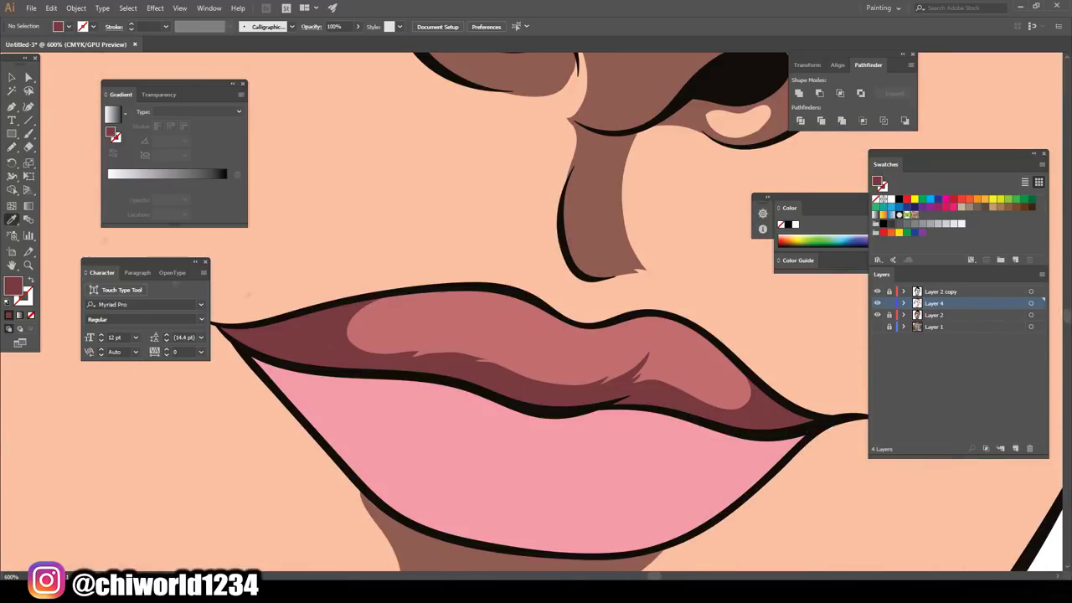
- With a lighter pink fill, draw a closed Pencil highlight along the lower lip, then fit the artboard
double_click(12, 285)
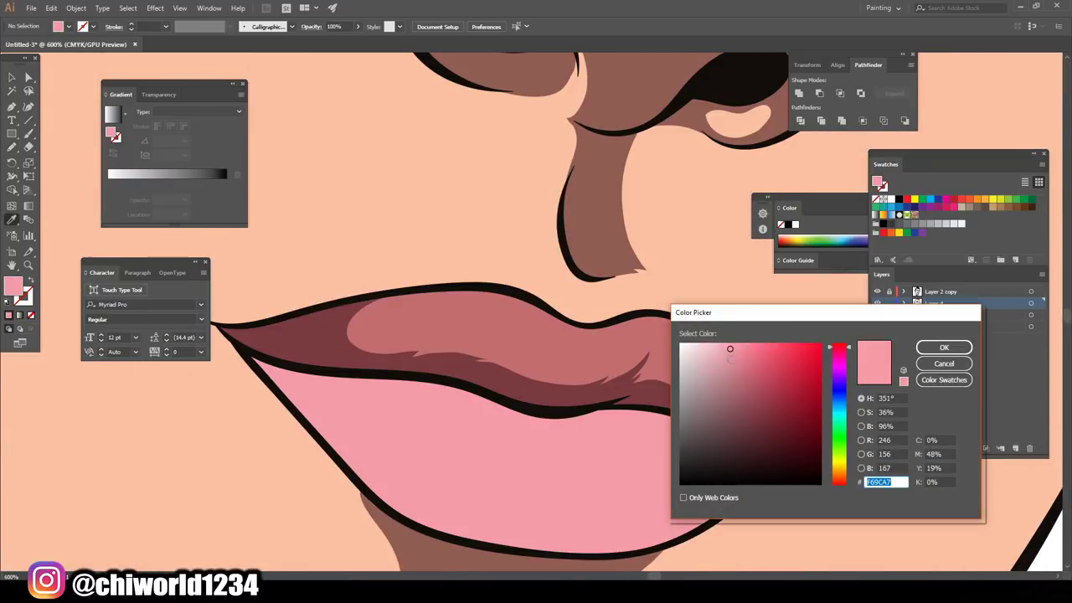
left_click(885, 347)
key("n")
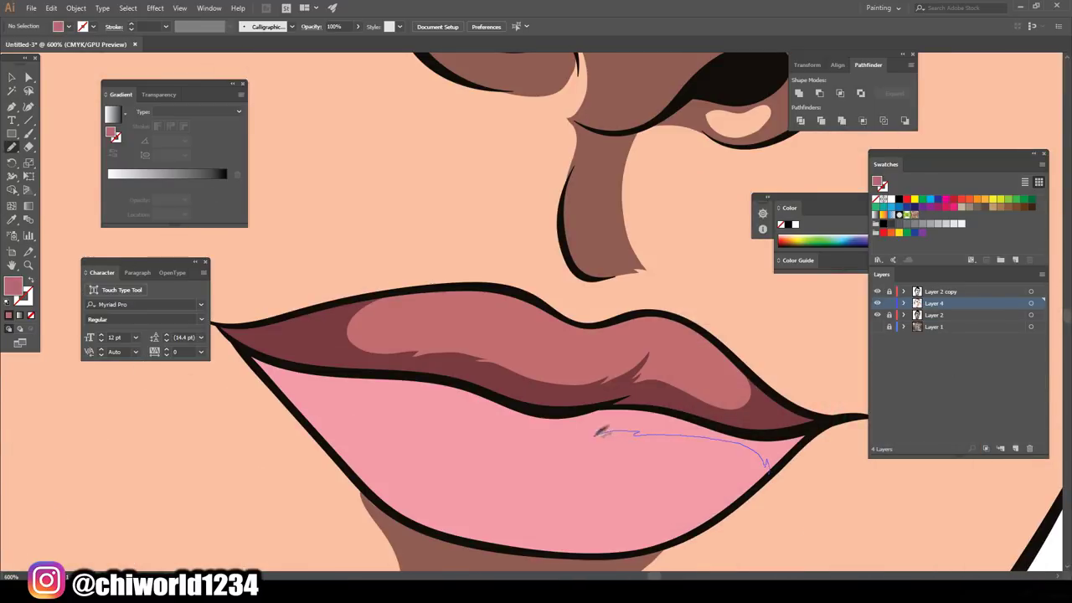
left_click_drag(536, 435, 395, 390)
left_click_drag(383, 468, 670, 546)
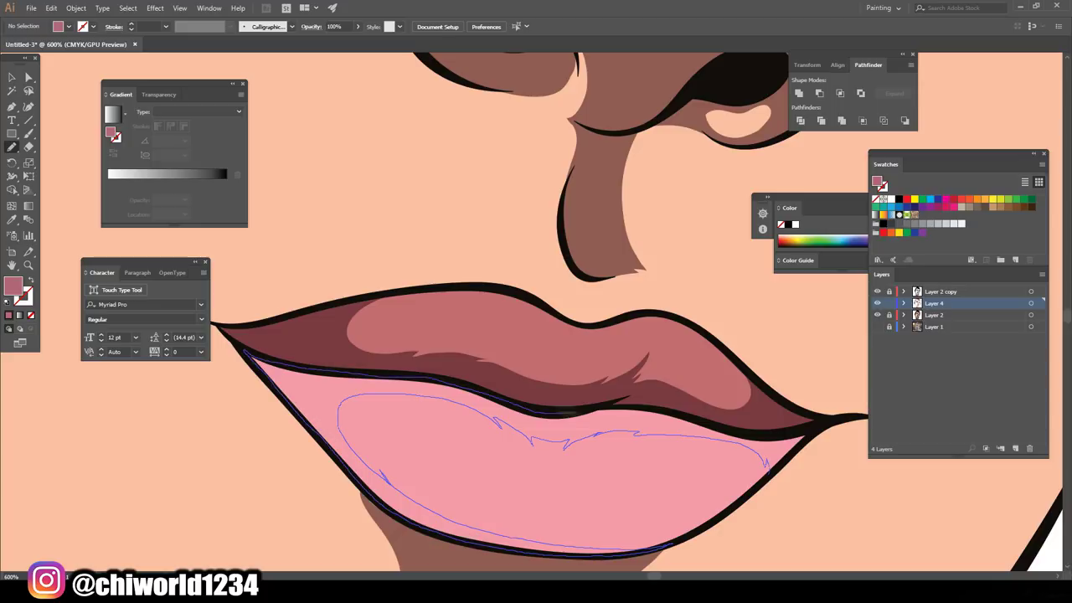
left_click_drag(767, 462, 783, 477)
key("ctrl+0")
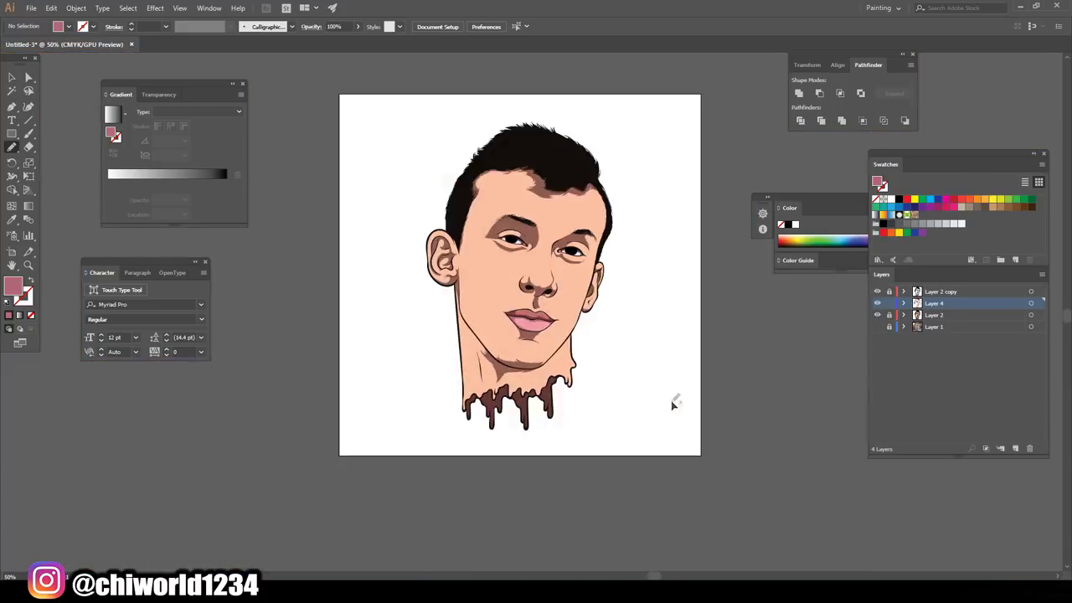
key("ctrl+1")
- Add a new Layer 5 to hold the shading
left_click(1015, 449)
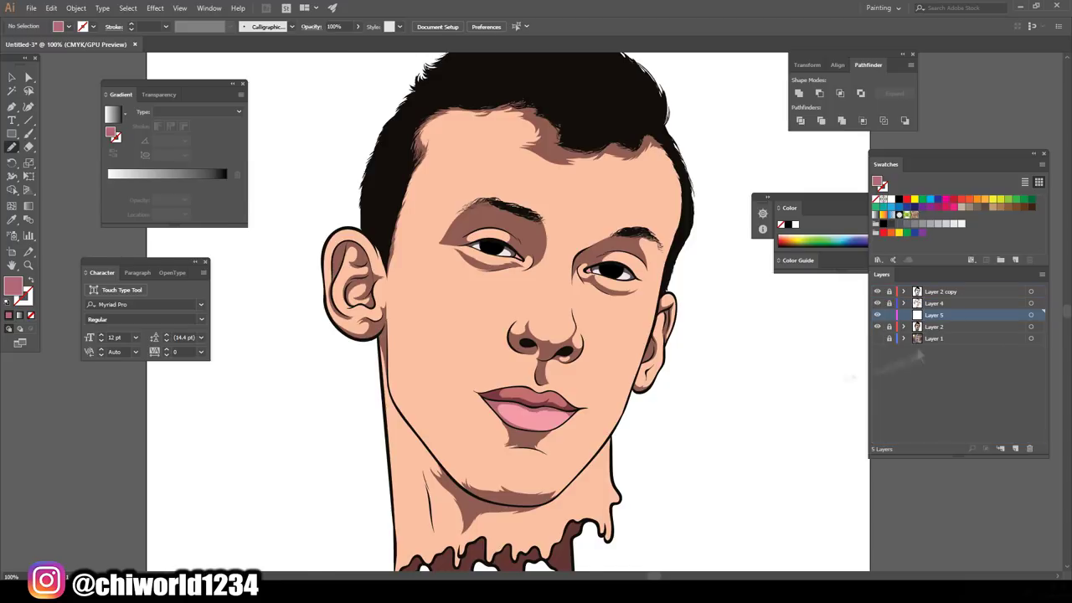
scroll(706, 415, "up", 3)
scroll(706, 415, "up", 3)
scroll(706, 414, "left", 2)
- Set the fill to dark brown and paint a shading shape over the right iris
double_click(12, 285)
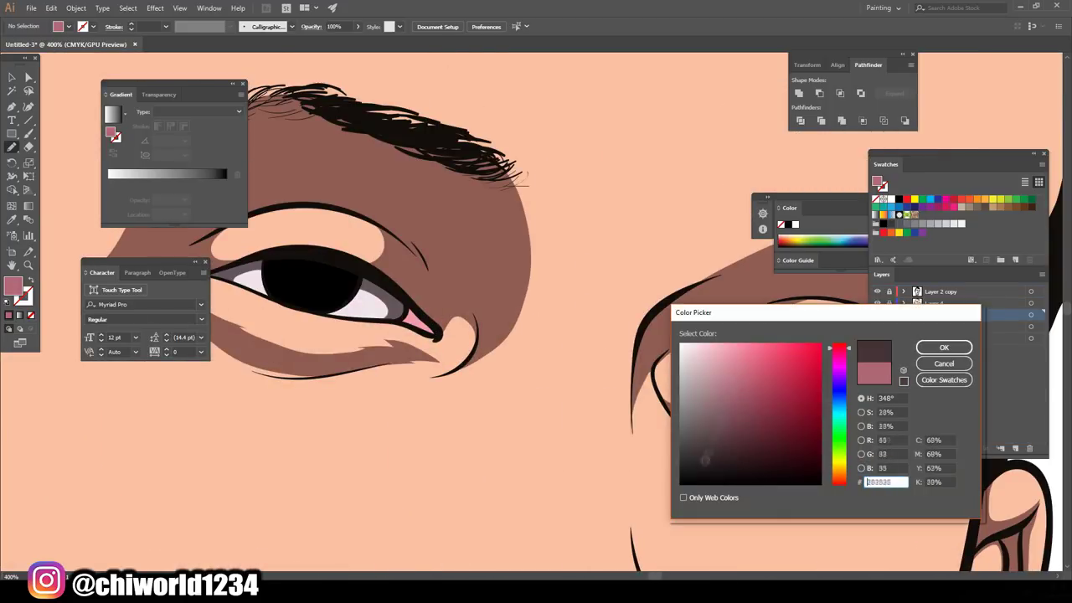
key("Escape")
double_click(13, 284)
left_click(706, 445)
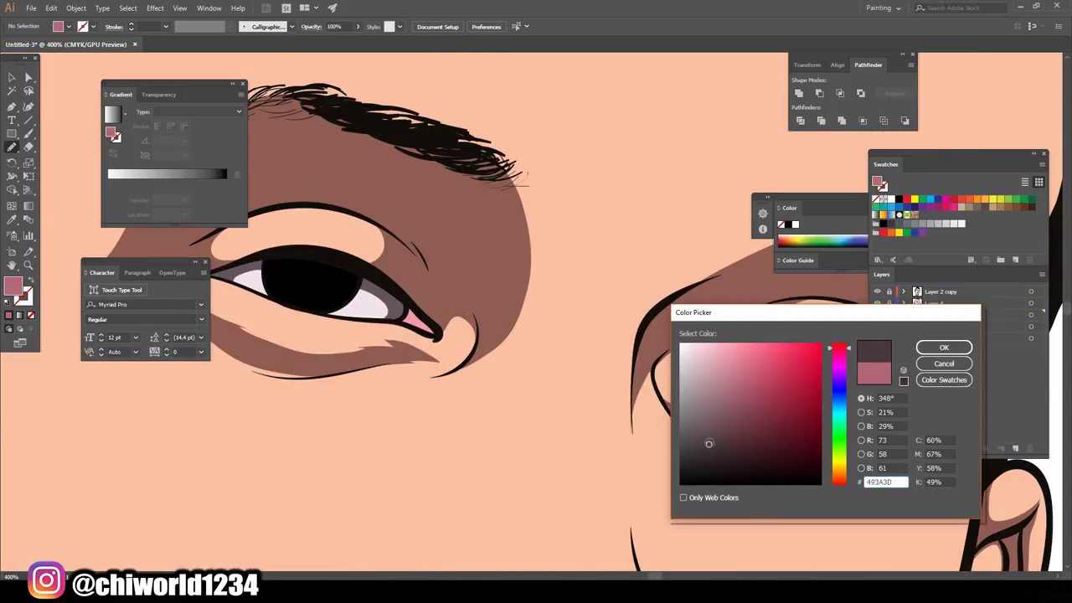
key("Return")
left_click_drag(820, 378, 818, 377)
left_click_drag(335, 283, 335, 283)
- Sample the peach skin colour and darken it to a salmon fill
key("ctrl+0")
key("ctrl+1")
scroll(679, 416, "down", 2)
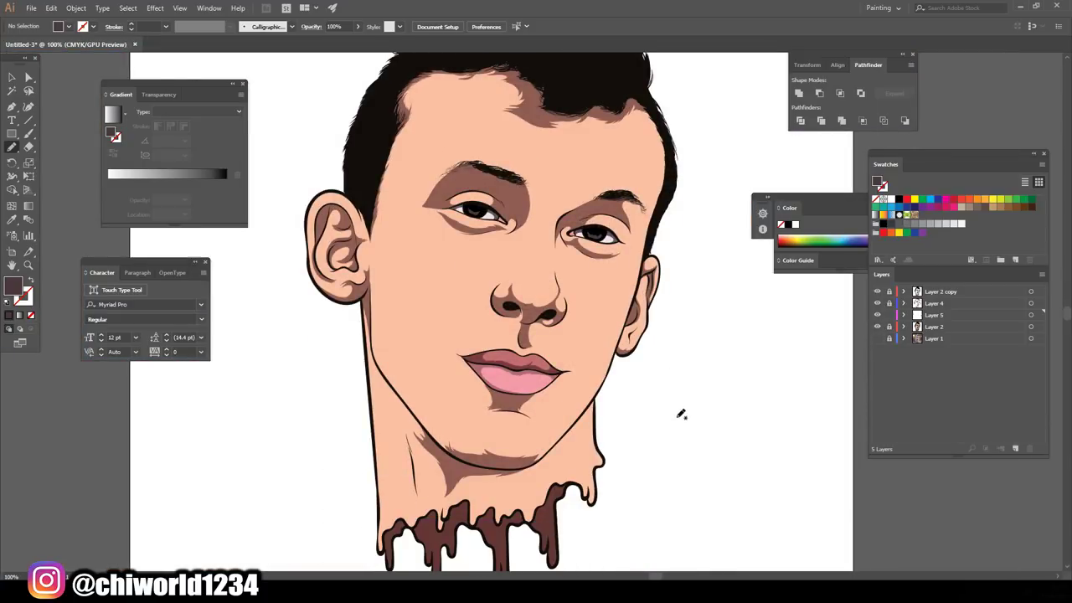
key("i")
left_click(519, 125)
double_click(12, 284)
left_click(729, 375)
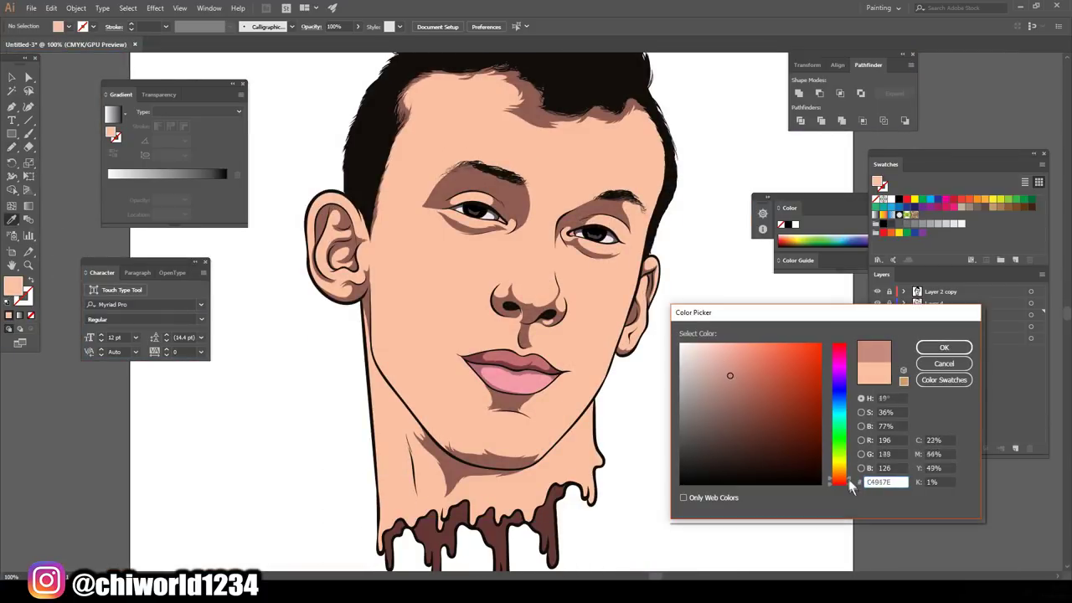
left_click_drag(849, 479, 851, 486)
left_click(943, 347)
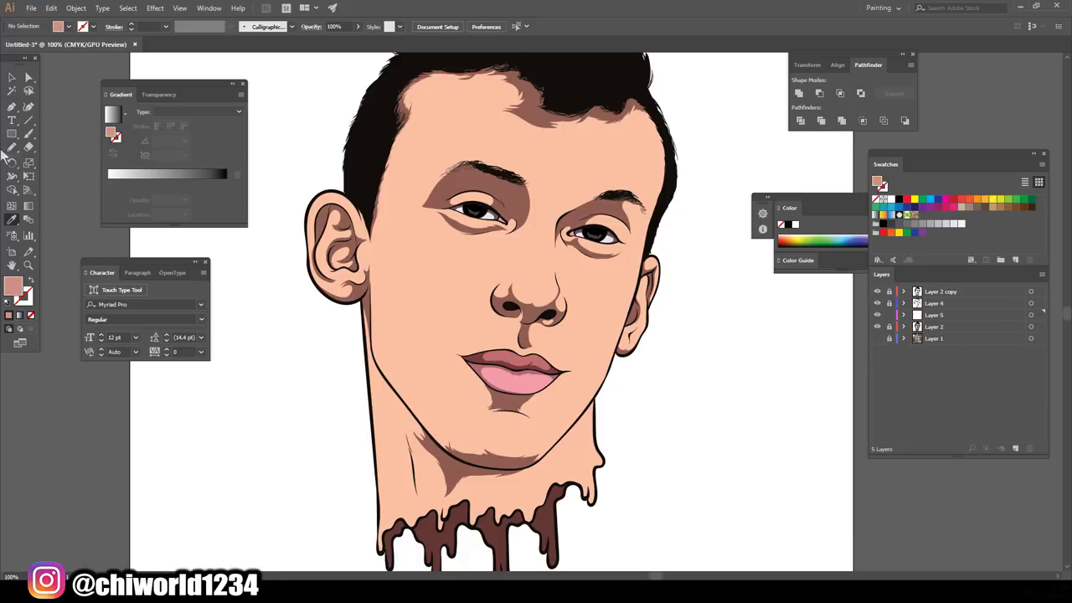
- Paint a salmon shadow along the nose bridge with the Blob Brush
left_click(12, 147)
scroll(523, 100, "up", 2)
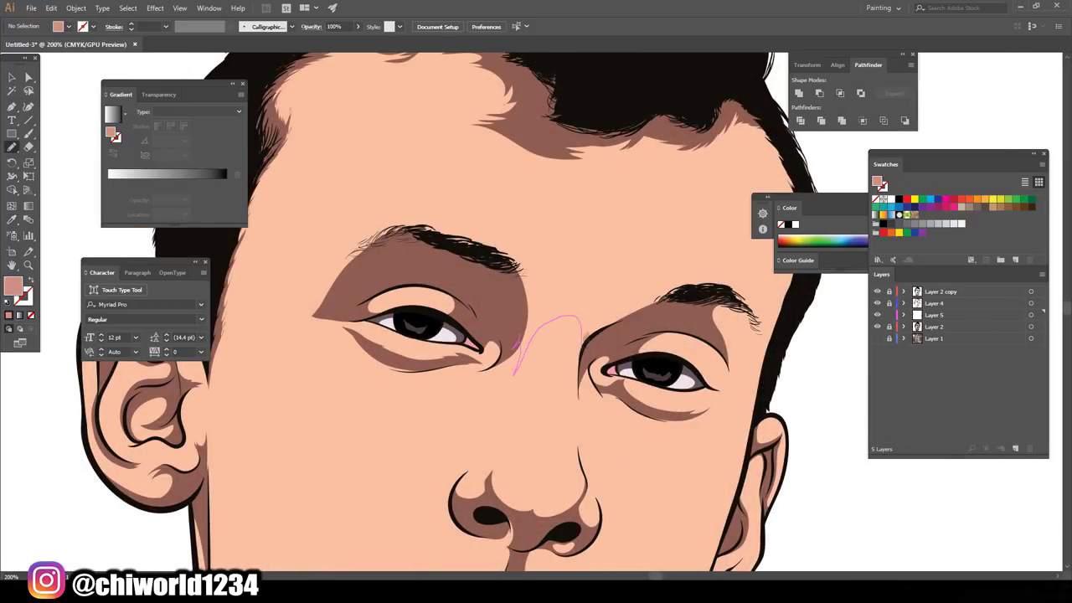
left_click_drag(698, 288, 698, 287)
scroll(623, 453, "down", 3)
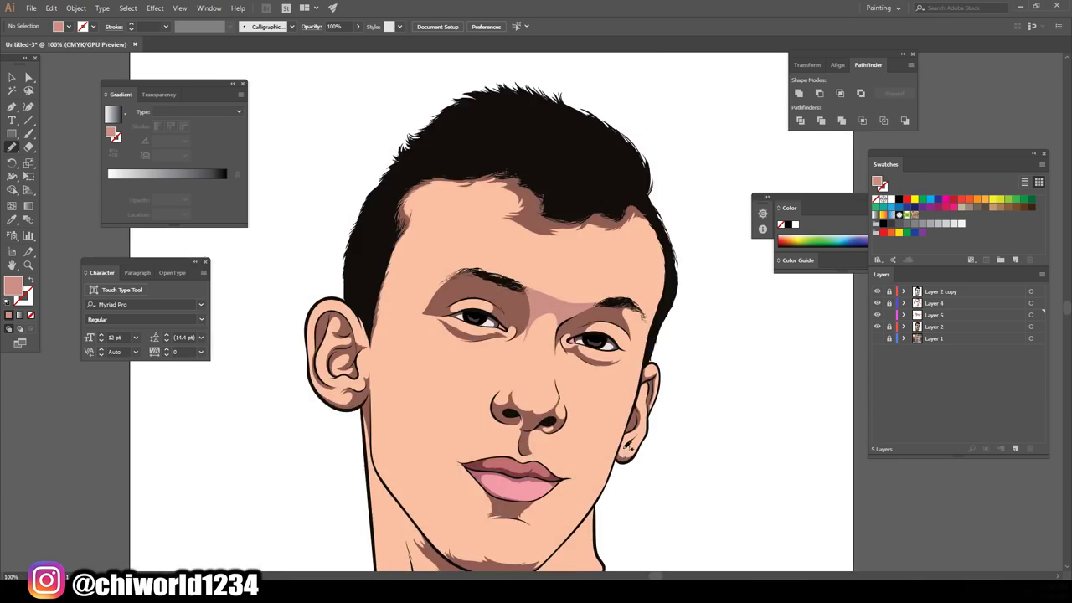
scroll(622, 453, "up", 1)
scroll(527, 335, "up", 3)
left_click_drag(624, 356, 629, 427)
scroll(617, 447, "down", 3)
scroll(614, 433, "up", 3)
scroll(528, 446, "up", 2)
scroll(528, 446, "up", 3)
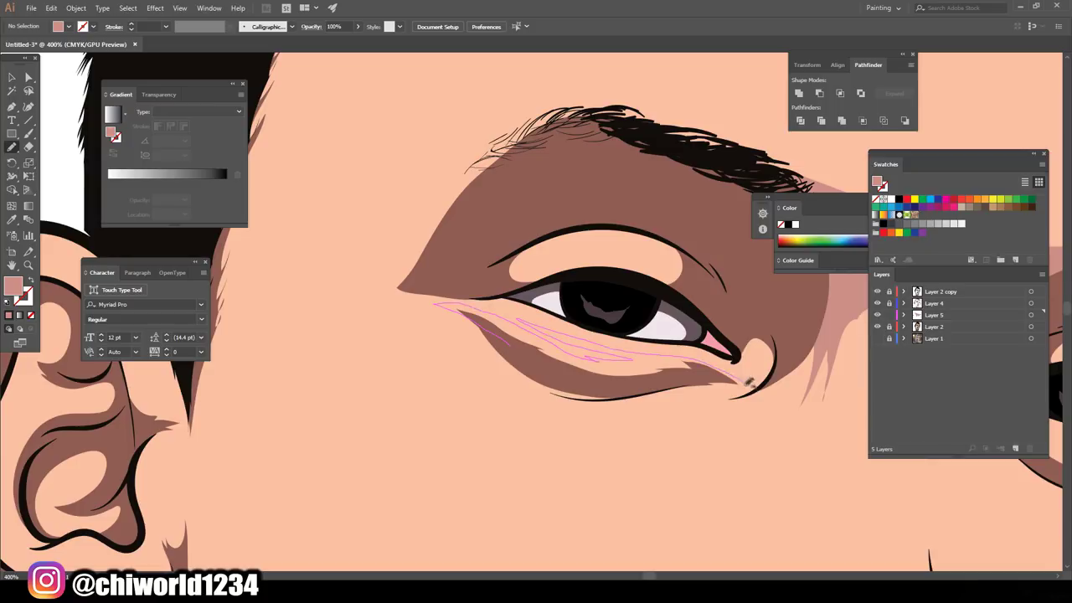
- Paint salmon shadows along the lower eyelid and under the eye
left_click_drag(505, 341, 743, 382)
left_click_drag(593, 273, 580, 269)
scroll(603, 285, "down", 3)
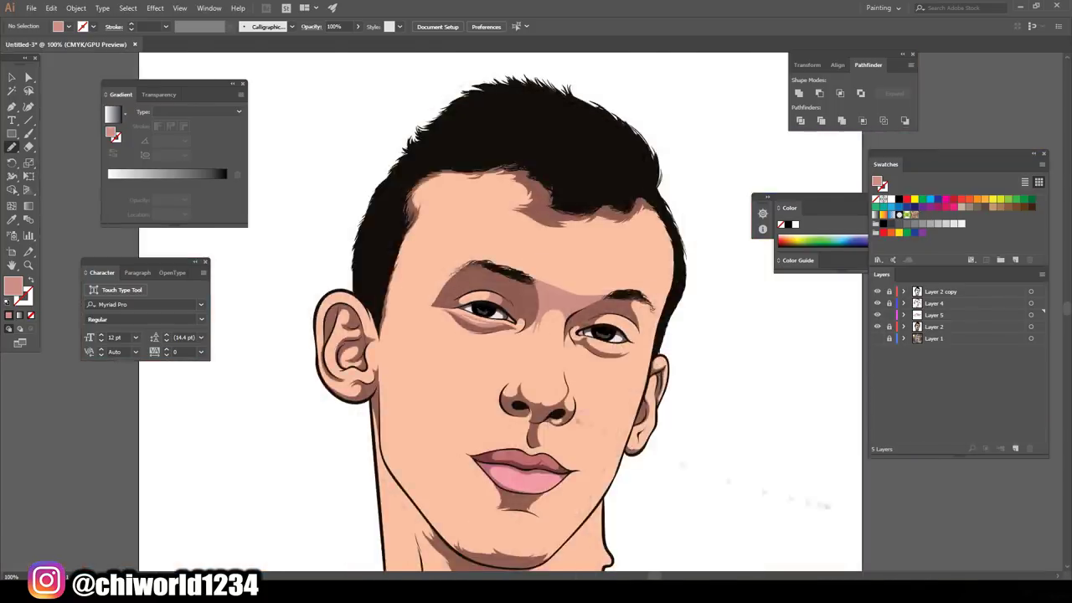
scroll(603, 284, "up", 3)
scroll(637, 360, "up", 1)
left_click_drag(665, 367, 469, 334)
left_click_drag(660, 330, 663, 332)
scroll(586, 352, "down", 3)
scroll(586, 494, "up", 4)
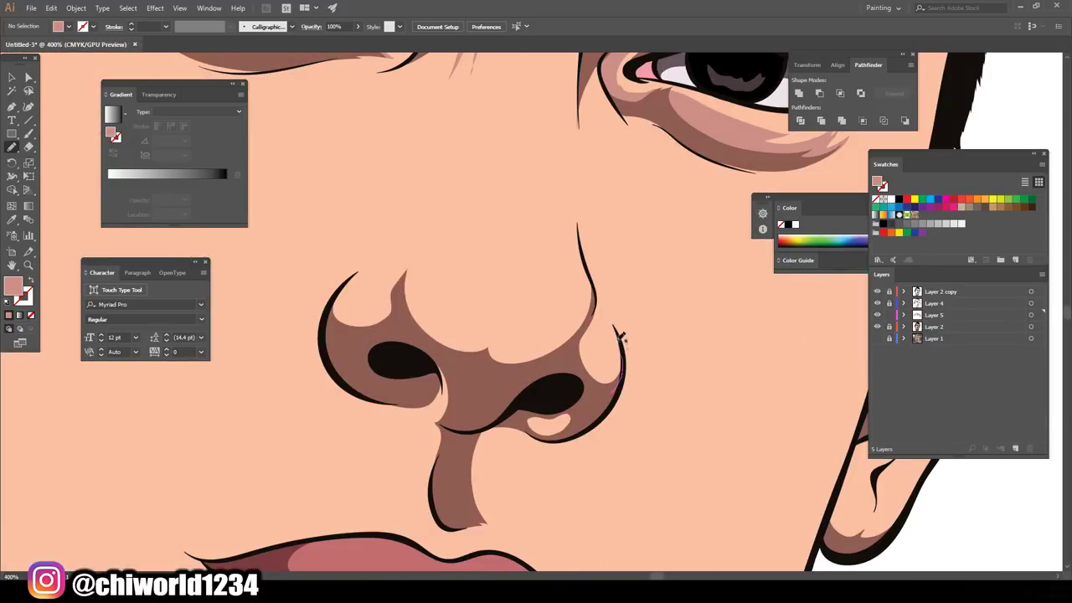
- Shade around the nose tip and left nostril, and add a nose-tip highlight
left_click_drag(400, 297, 402, 298)
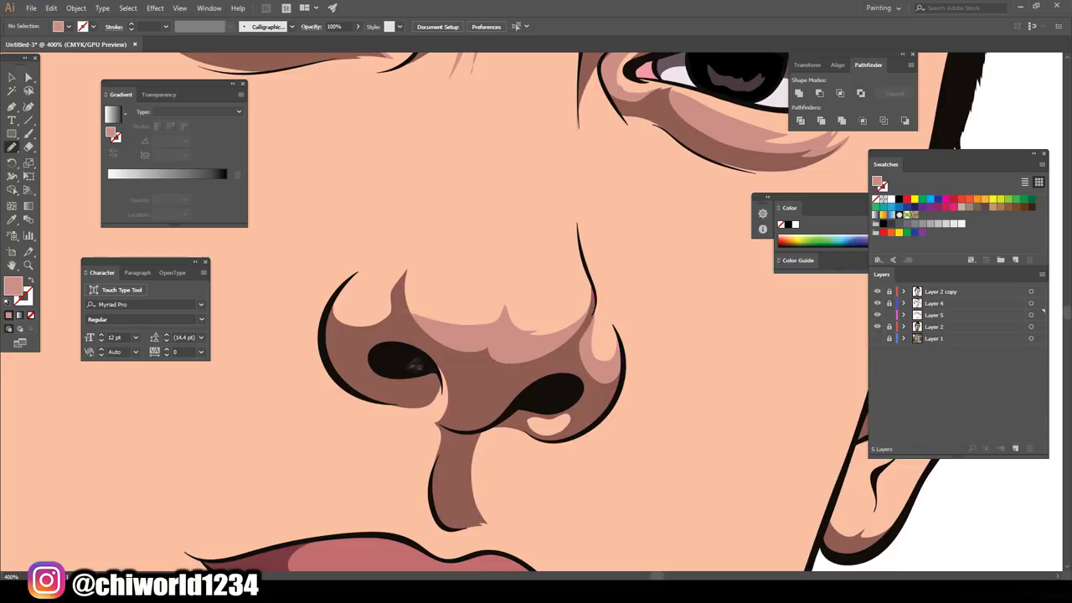
left_click_drag(493, 433, 495, 435)
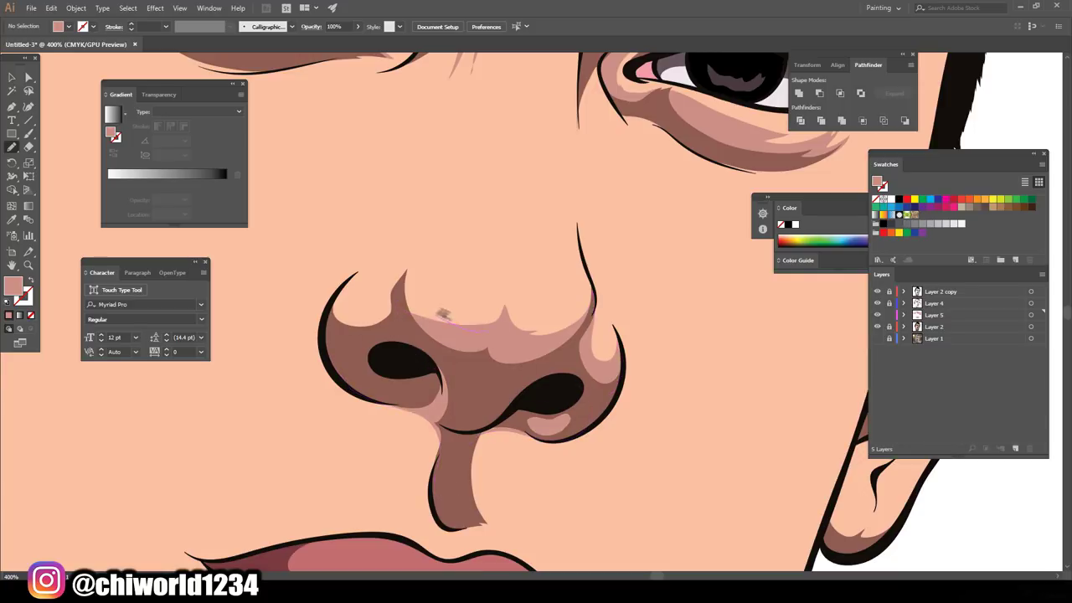
left_click_drag(349, 289, 349, 291)
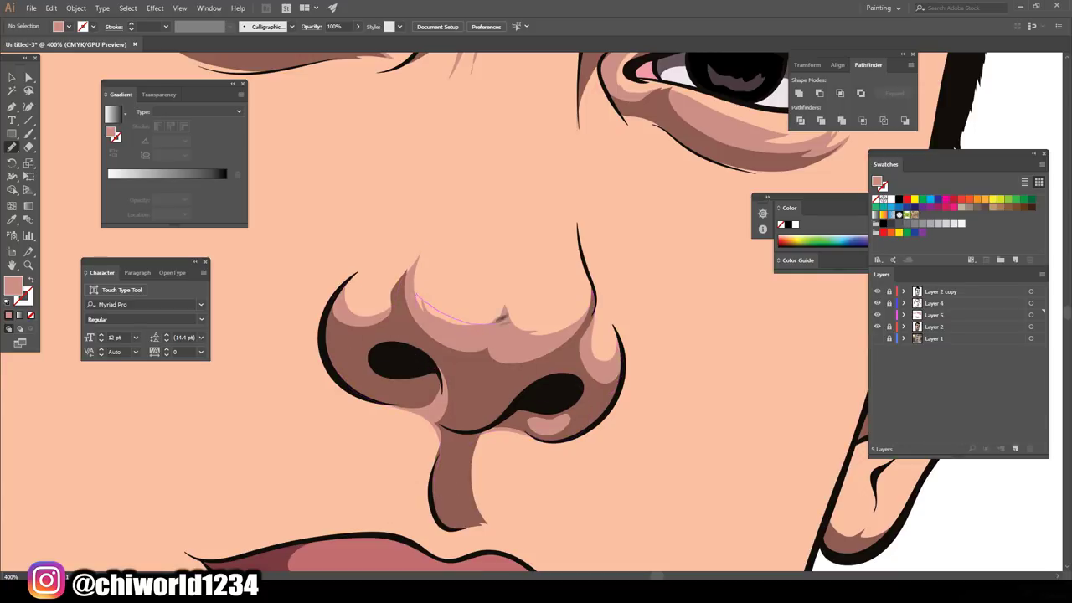
key("ctrl+0")
key("ctrl+plus")
key("ctrl+plus")
key("ctrl+plus")
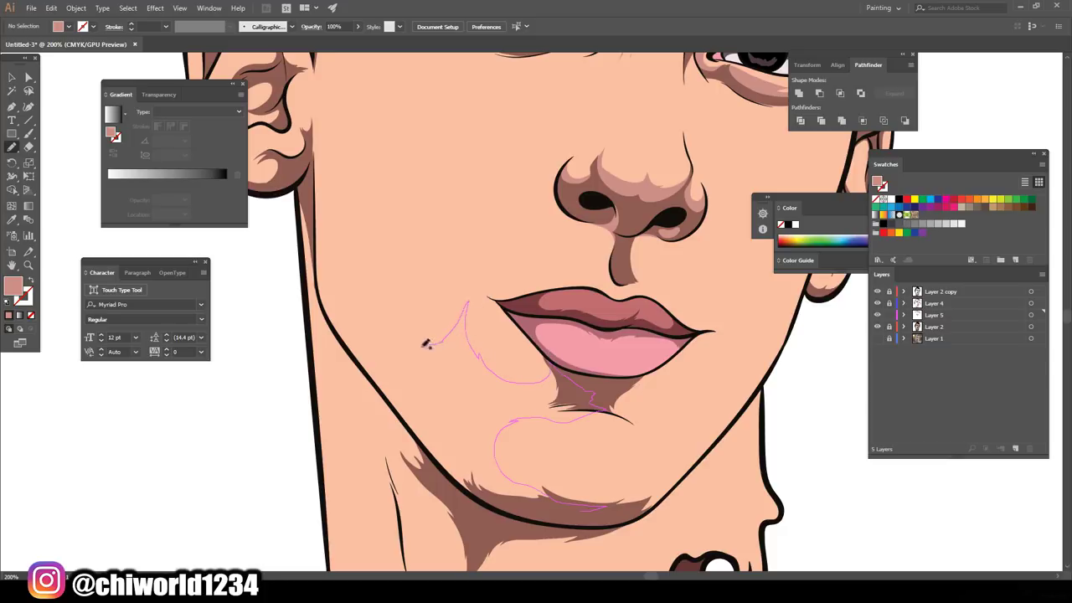
- Paint shading up the cheek, along the brow and across the forehead toward the temple
left_click_drag(445, 379, 411, 123)
left_click_drag(411, 124, 402, 394)
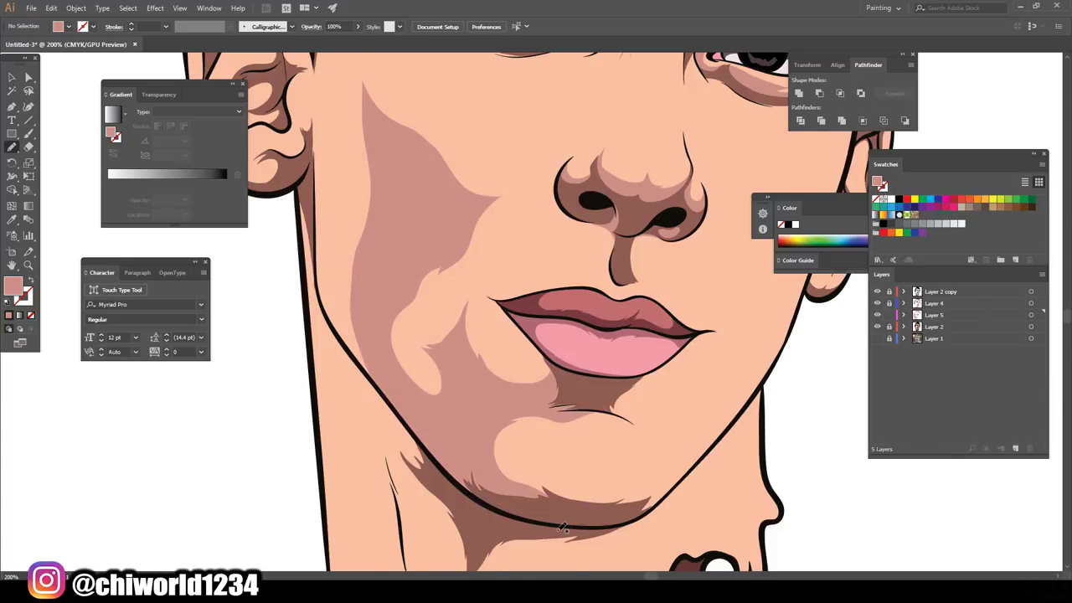
key("ctrl+minus")
key("ctrl+minus")
key("ctrl+minus")
key("ctrl+plus")
key("ctrl+plus")
key("ctrl+plus")
mouse_move(394, 249)
left_mouse_down()
mouse_move(580, 193)
mouse_move(480, 56)
left_mouse_up()
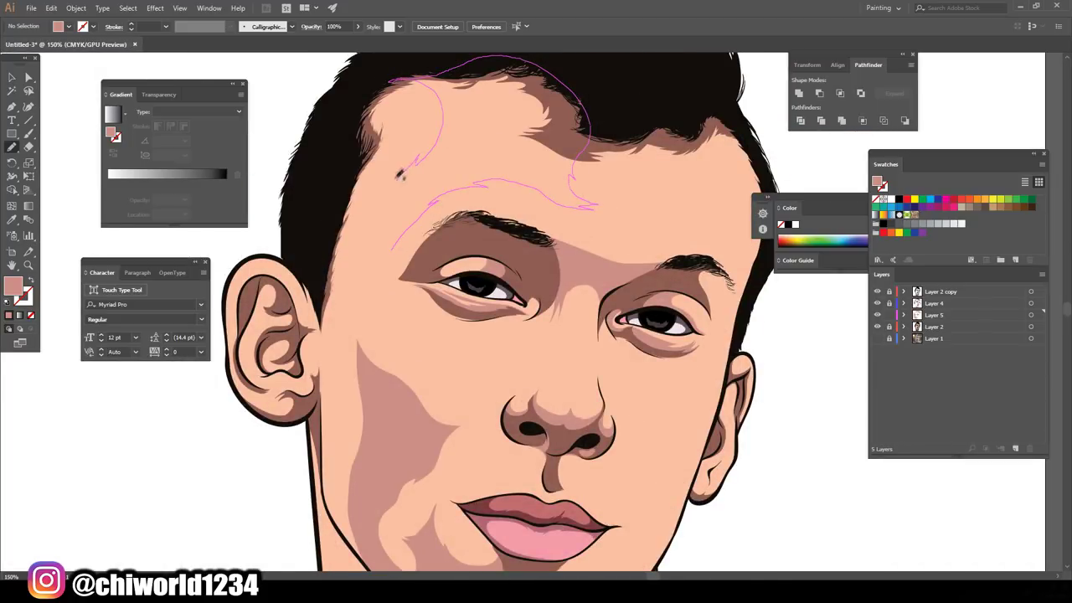
left_click_drag(392, 81, 375, 289)
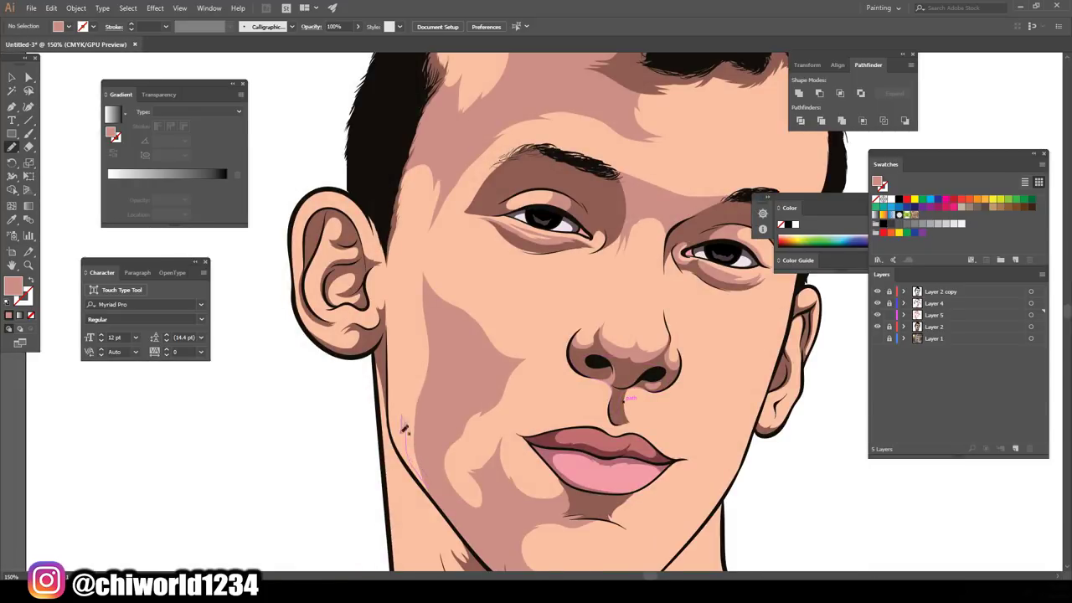
mouse_move(403, 429)
left_mouse_down()
mouse_move(379, 425)
mouse_move(407, 255)
mouse_move(388, 172)
left_mouse_up()
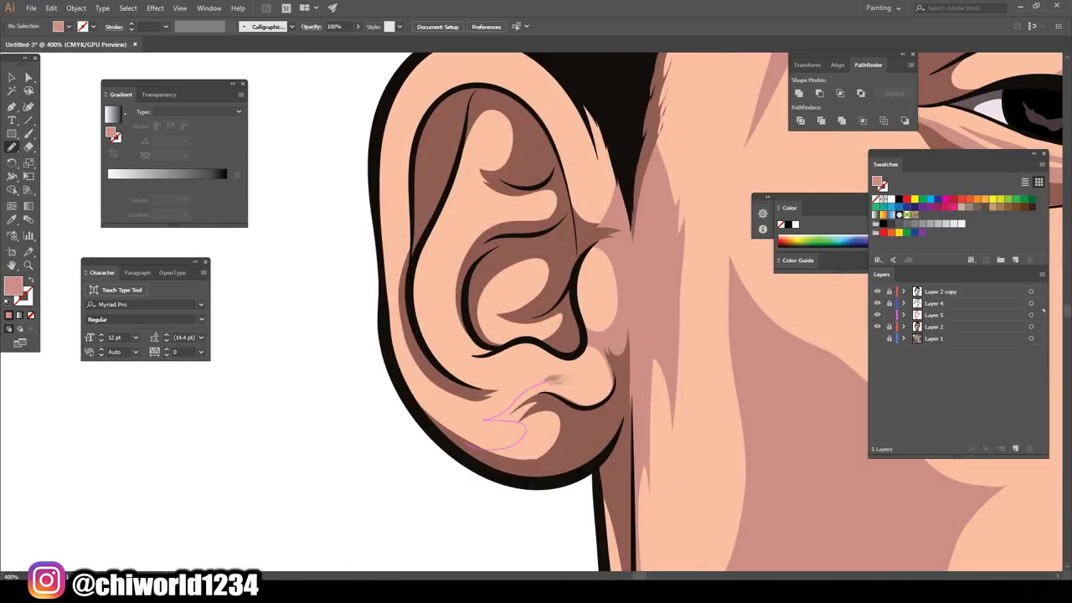
- Shade the earlobe, inner ear and outer ear rim
left_click_drag(549, 379, 586, 350)
mouse_move(515, 382)
left_mouse_down()
mouse_move(427, 276)
mouse_move(460, 146)
mouse_move(503, 201)
mouse_move(463, 314)
left_mouse_up()
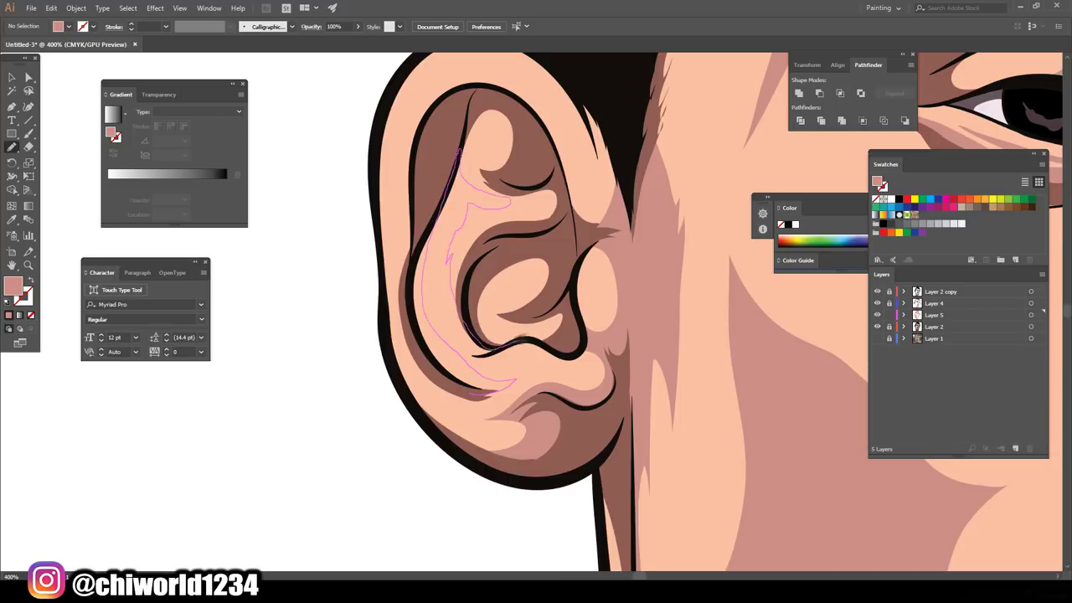
left_click_drag(514, 381, 452, 381)
scroll(437, 374, "up", 3)
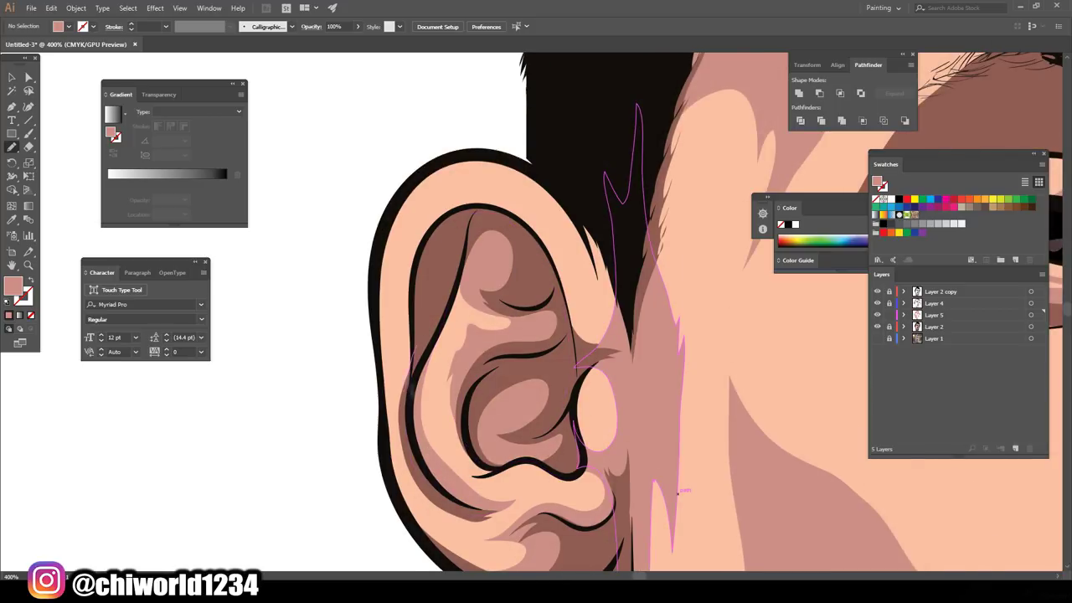
left_click_drag(577, 219, 591, 251)
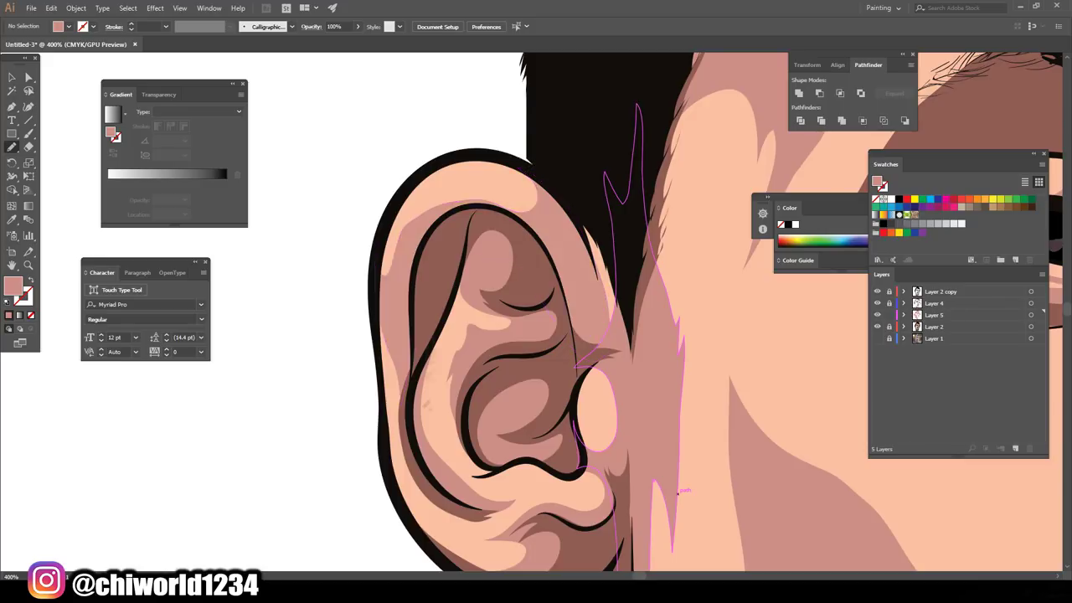
key("ctrl+0")
scroll(465, 399, "up", 5)
scroll(465, 399, "up", 3)
- Paint shadows along the jaw, left cheek, chin drip and down from the lip corner
left_click_drag(519, 316, 553, 519)
key("ctrl+0")
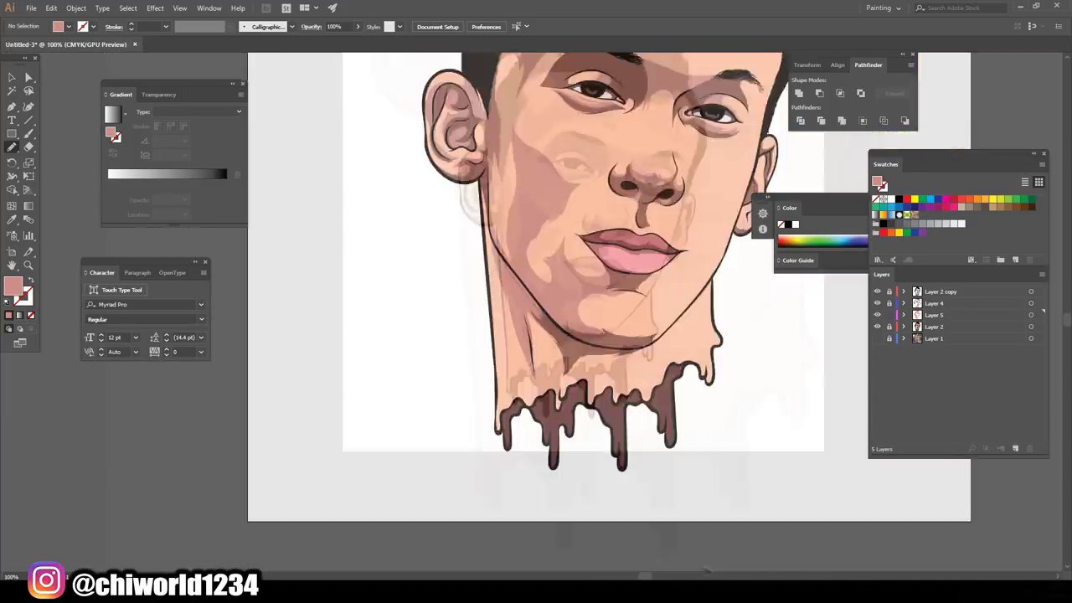
scroll(657, 412, "up", 5)
left_click_drag(318, 168, 330, 402)
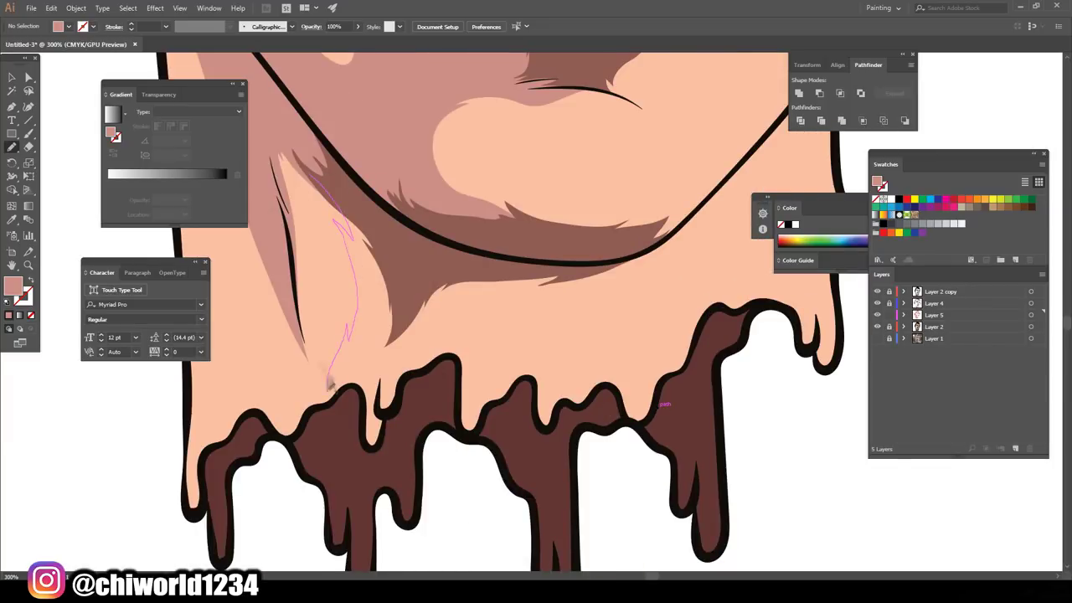
left_click_drag(450, 355, 473, 432)
left_click_drag(590, 404, 601, 393)
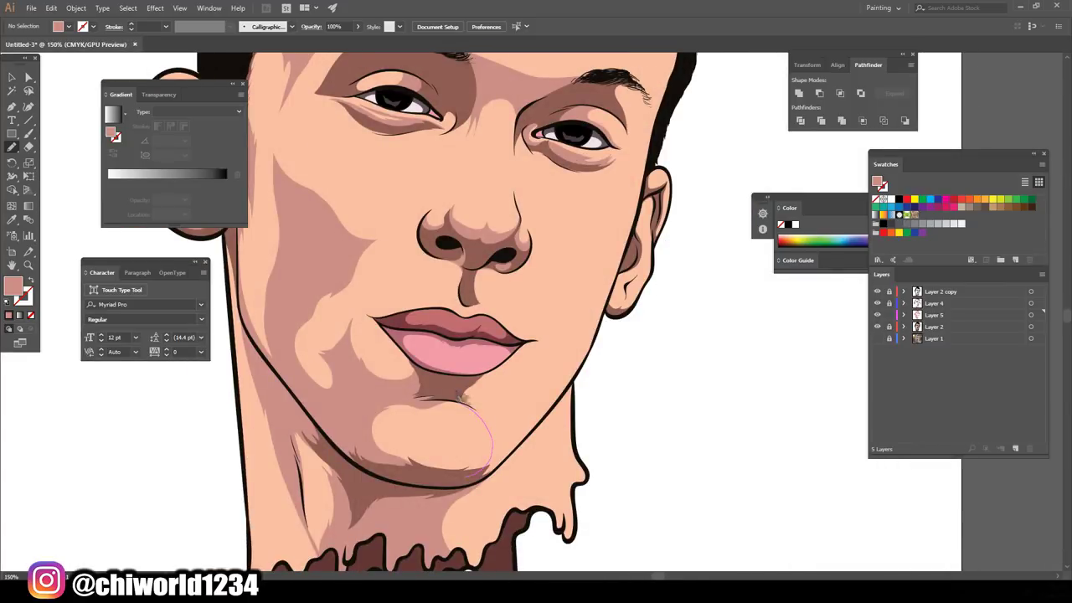
left_click_drag(479, 374, 564, 295)
left_click_drag(609, 267, 596, 339)
left_click_drag(559, 400, 529, 440)
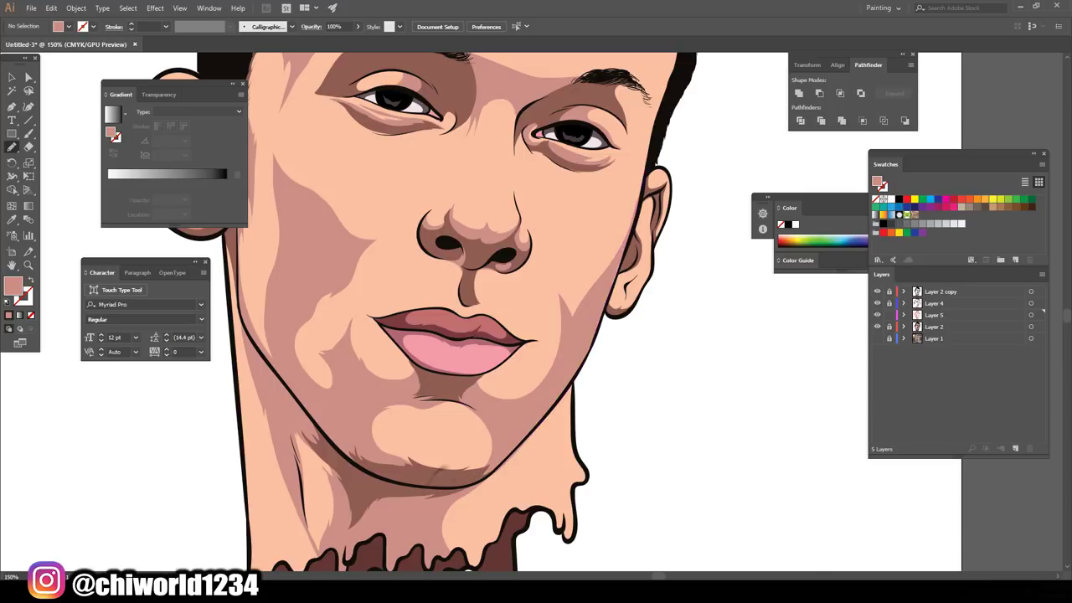
- Shade the side of the nose, the left cheek and the right temple
key("ctrl+plus")
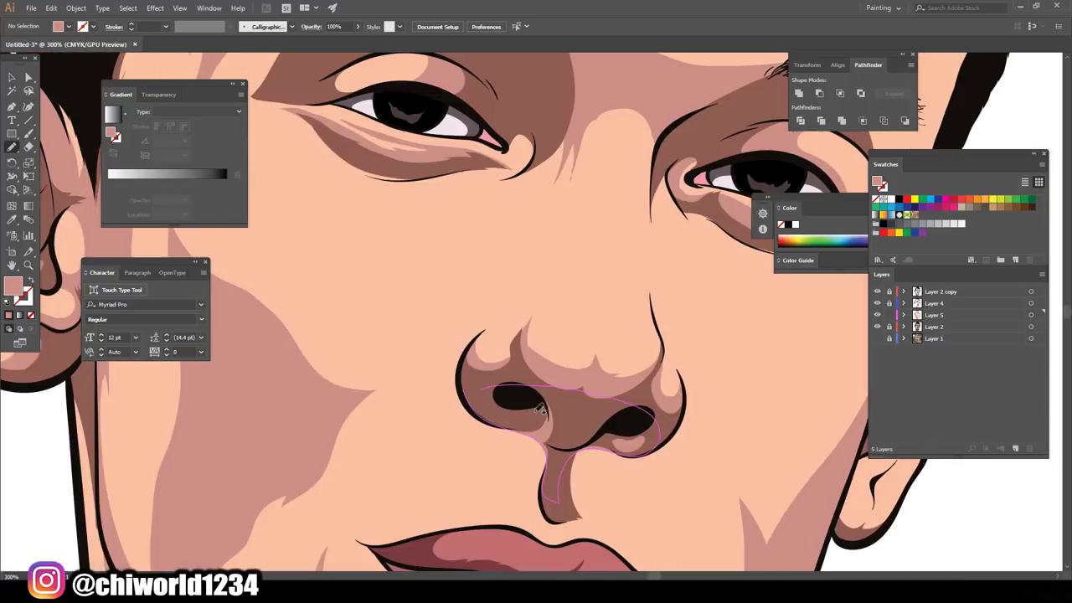
mouse_move(627, 94)
left_mouse_down()
mouse_move(526, 294)
mouse_move(515, 243)
mouse_move(454, 207)
mouse_move(506, 176)
left_mouse_up()
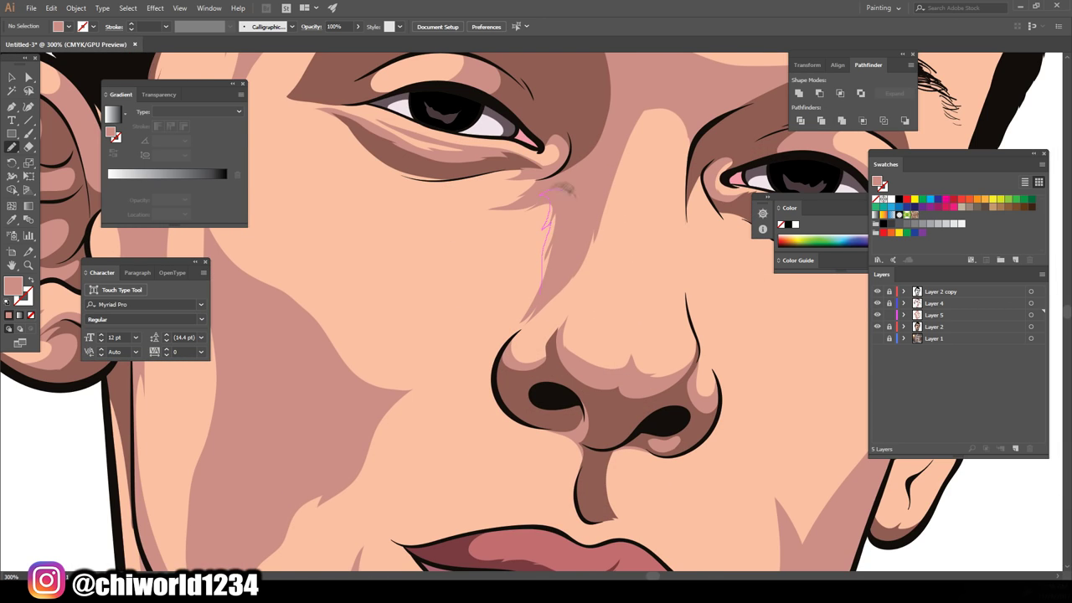
key("ctrl+minus")
key("ctrl+minus")
key("ctrl+minus")
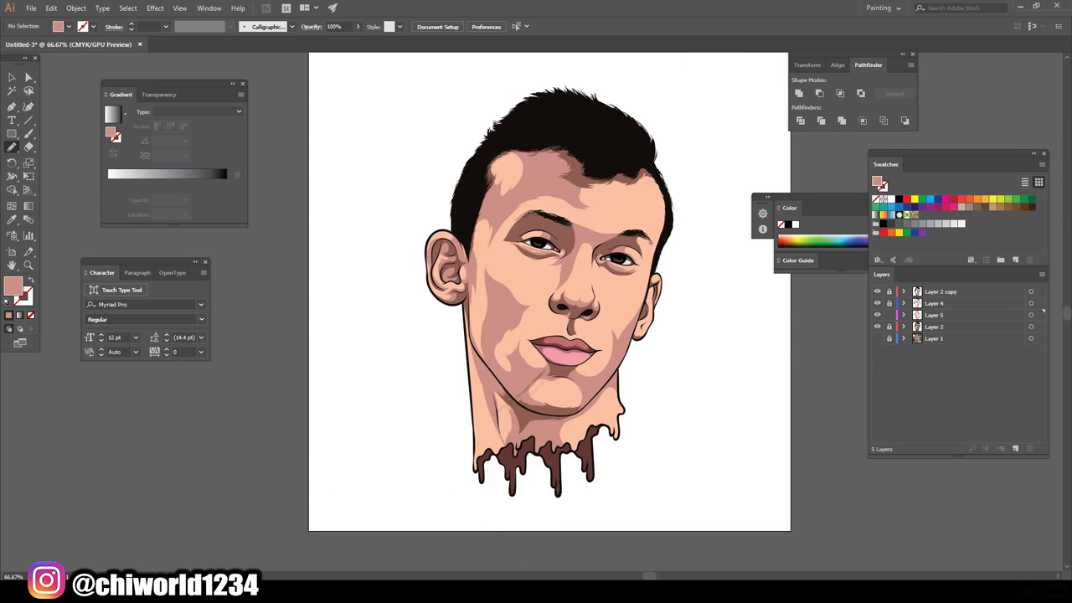
scroll(510, 316, "up", 3)
left_click_drag(460, 421, 451, 237)
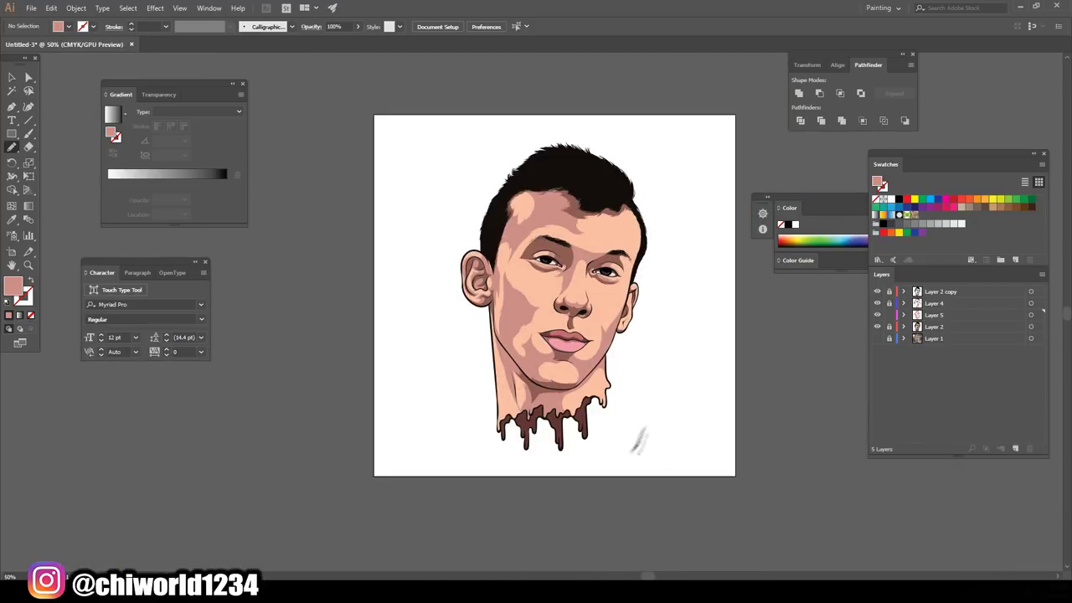
scroll(634, 371, "up", 5)
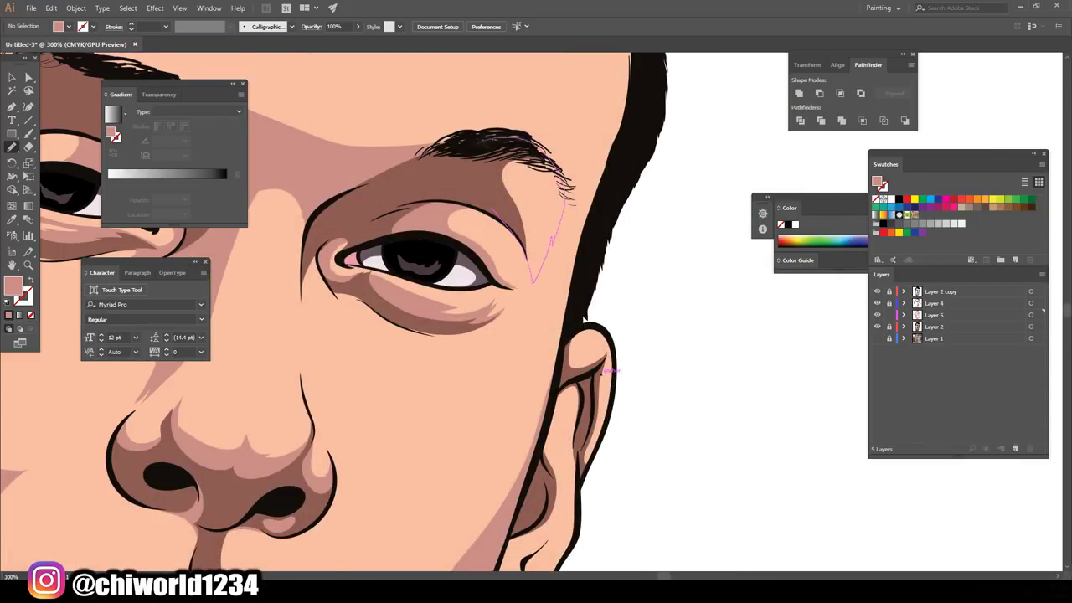
scroll(544, 268, "up", 2)
left_click_drag(586, 329, 578, 81)
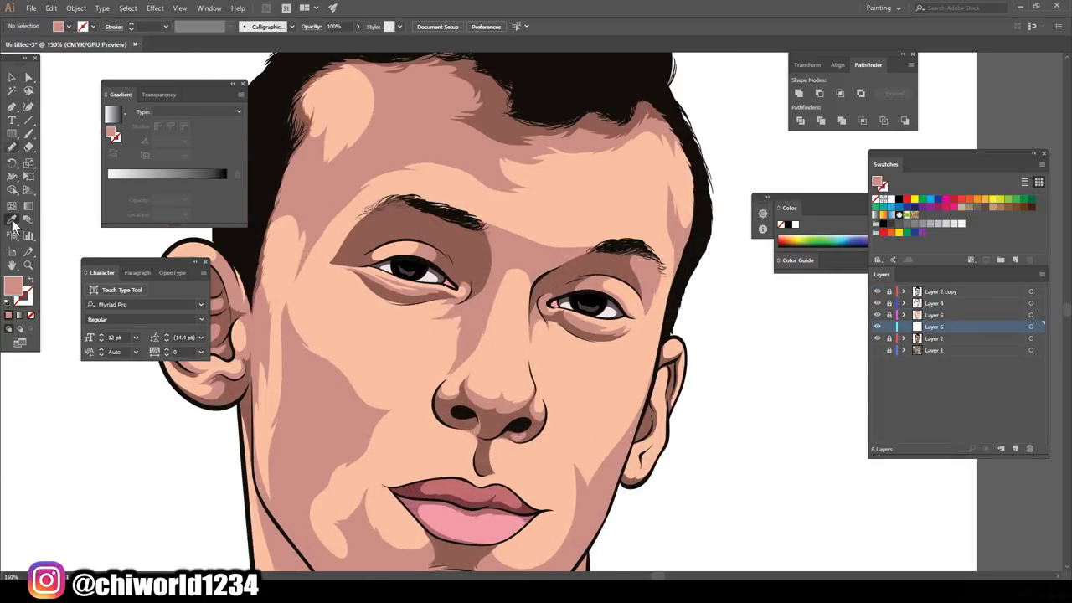
- Set a light peach fill and paint a forehead highlight above the right eyebrow
double_click(14, 287)
left_click(946, 368)
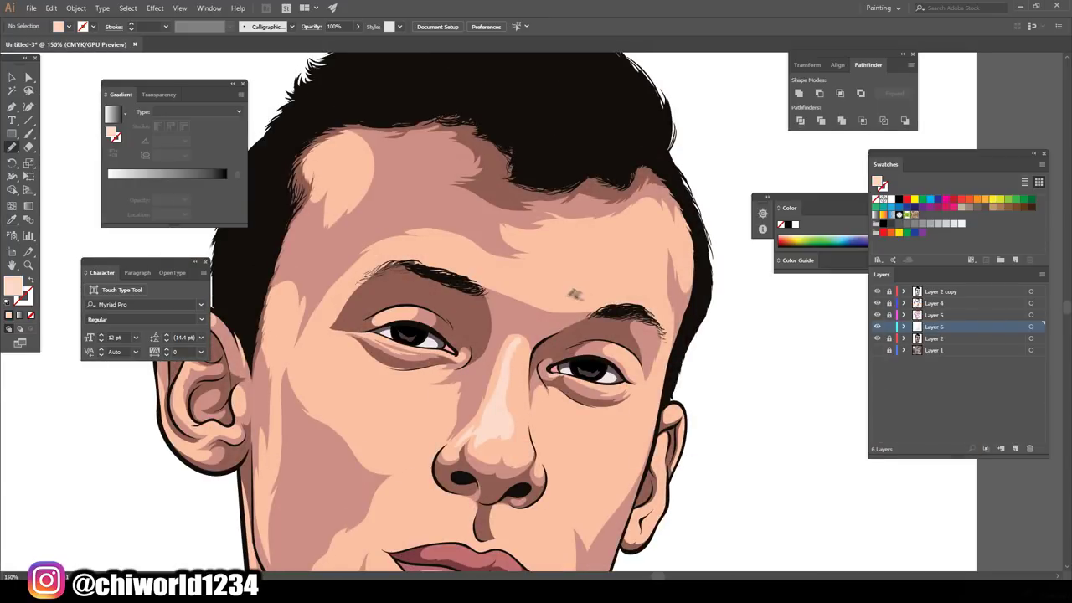
left_click_drag(572, 299, 507, 206)
mouse_move(541, 264)
left_mouse_down()
mouse_move(389, 243)
mouse_move(452, 234)
left_mouse_up()
mouse_move(315, 131)
left_mouse_down()
mouse_move(343, 162)
mouse_move(311, 188)
left_mouse_up()
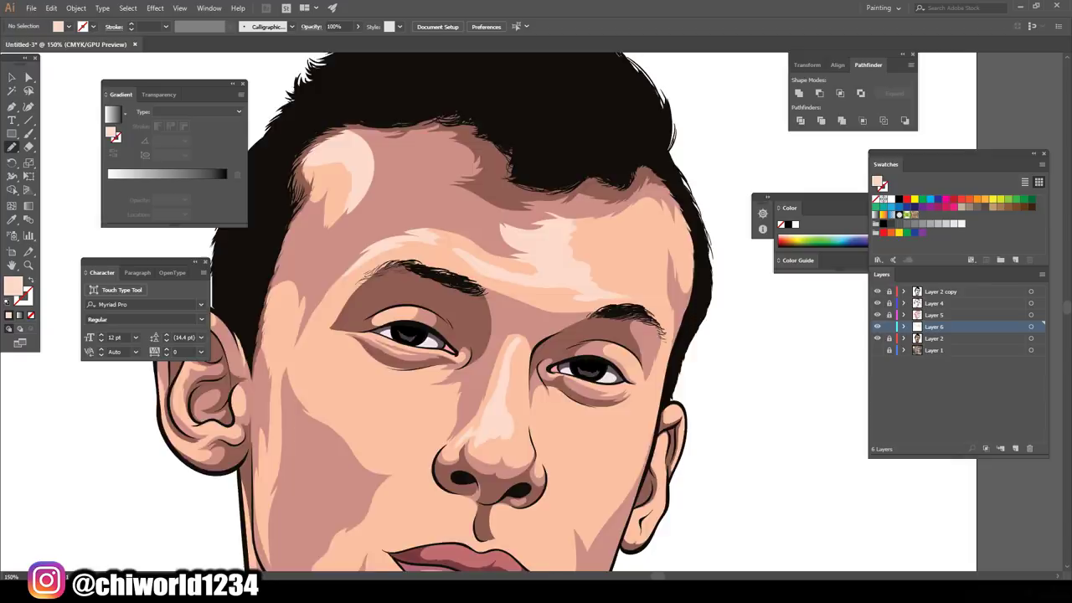
- Add light peach highlights on both cheeks, beside the nose and on the chin
key("ctrl+minus")
left_click_drag(445, 271, 382, 243)
left_click_drag(437, 347, 461, 343)
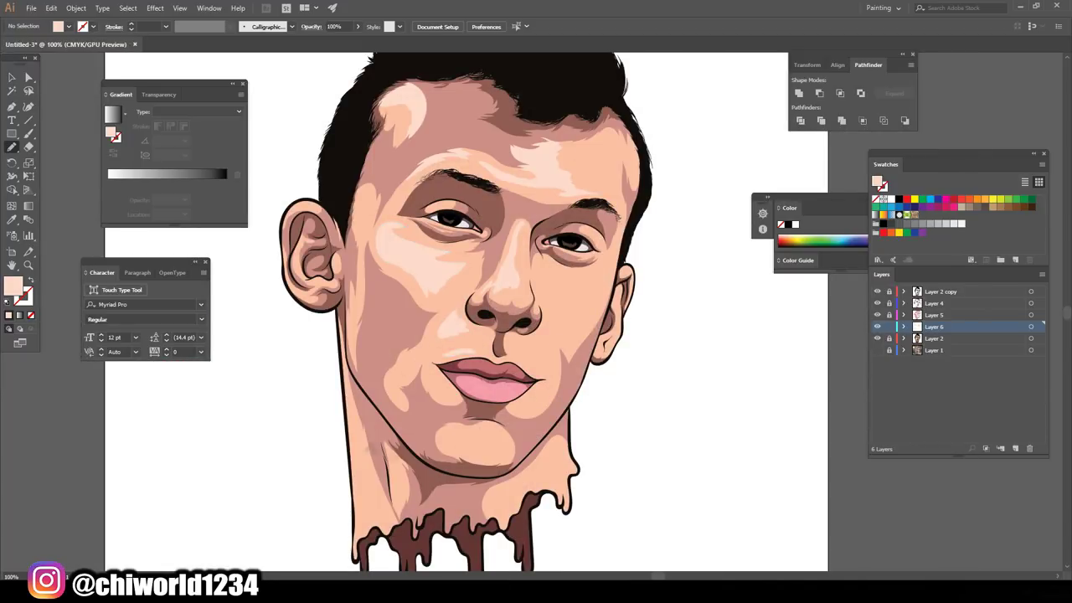
left_click_drag(569, 292, 561, 270)
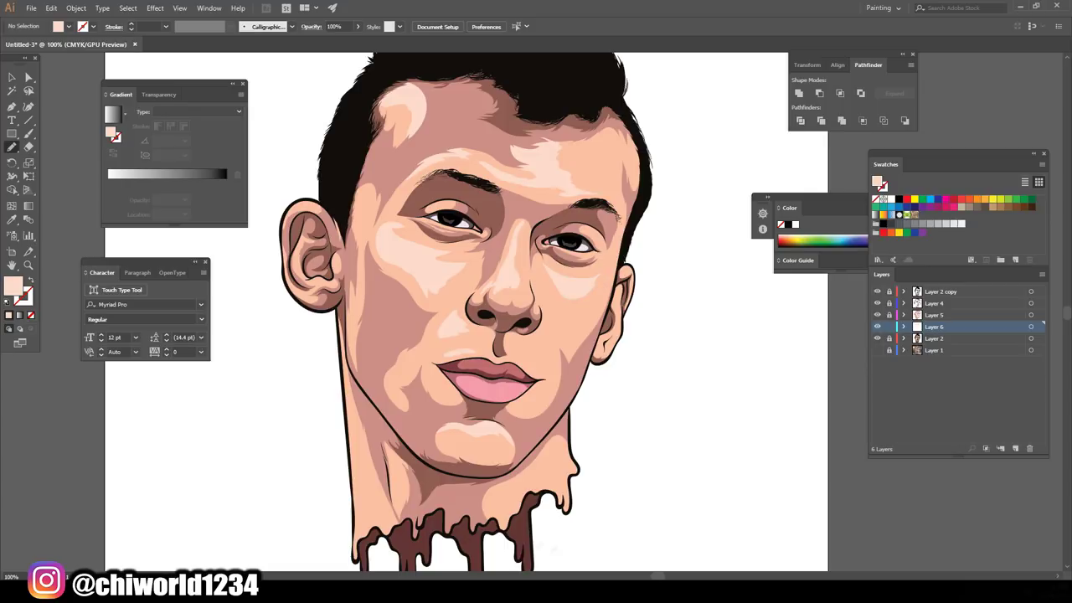
left_click_drag(502, 427, 506, 432)
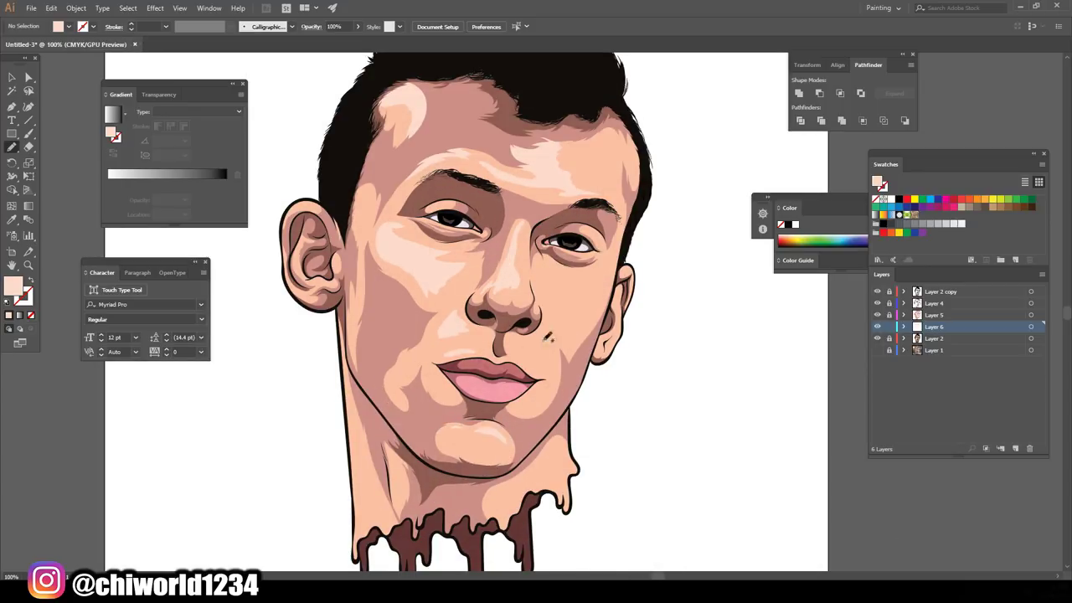
left_click_drag(562, 292, 543, 258)
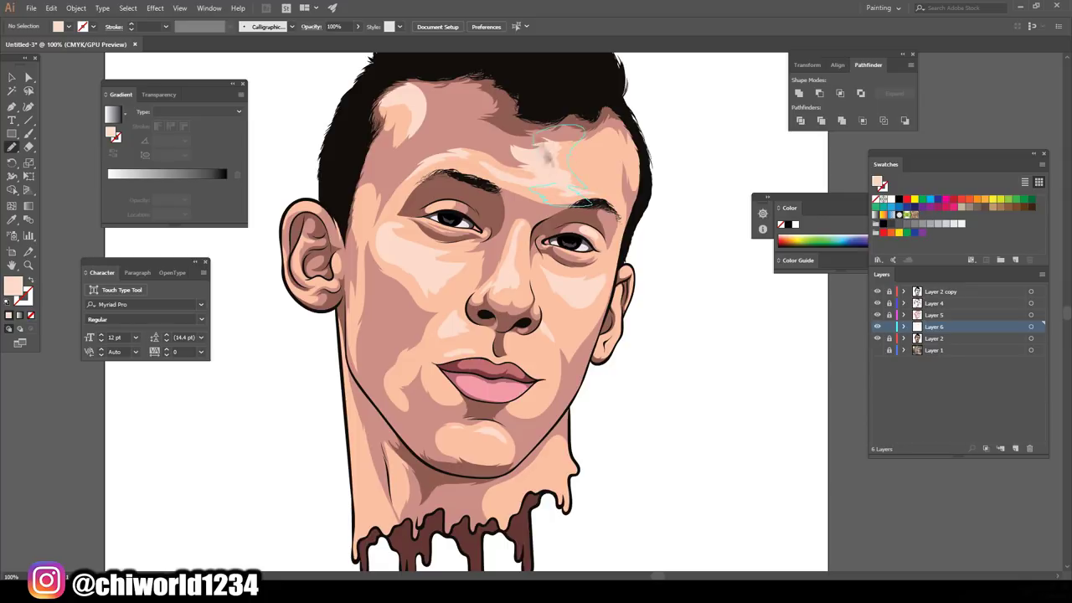
- Add light peach highlights inside the ear and along the left side of the neck
key("ctrl+minus")
key("ctrl+minus")
key("ctrl+plus")
key("ctrl+plus")
left_click_drag(321, 297, 323, 295)
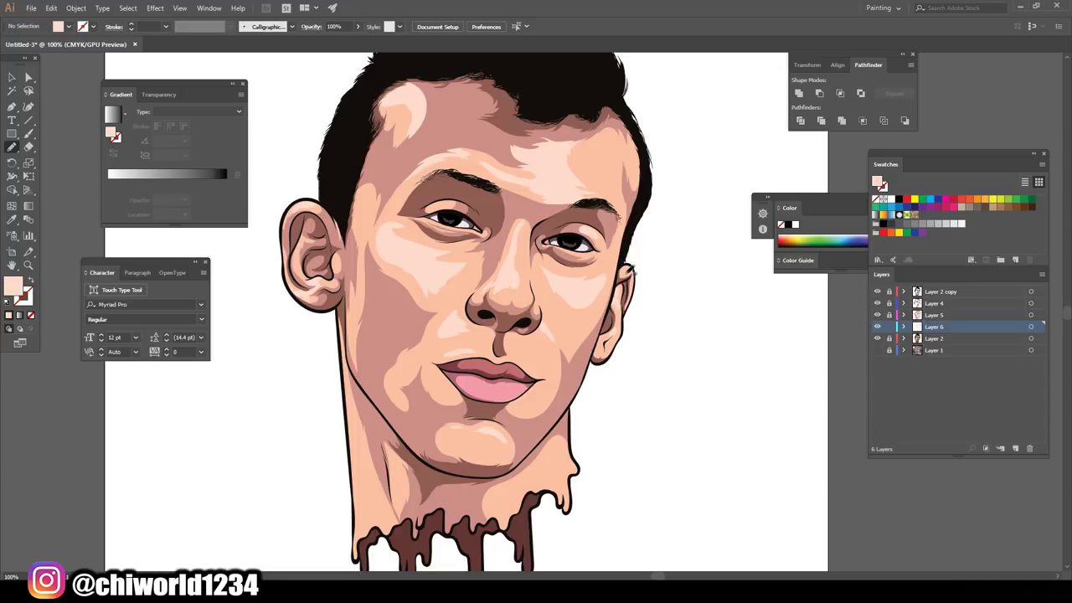
scroll(377, 553, "up", 1)
left_click_drag(384, 345, 412, 391)
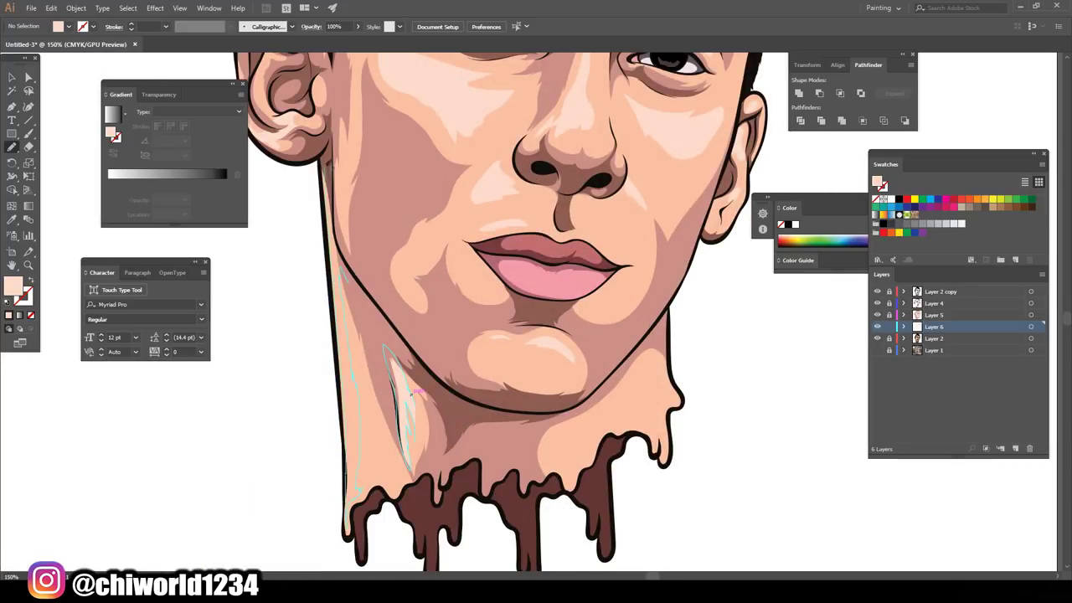
scroll(368, 321, "up", 5)
scroll(360, 327, "down", 1)
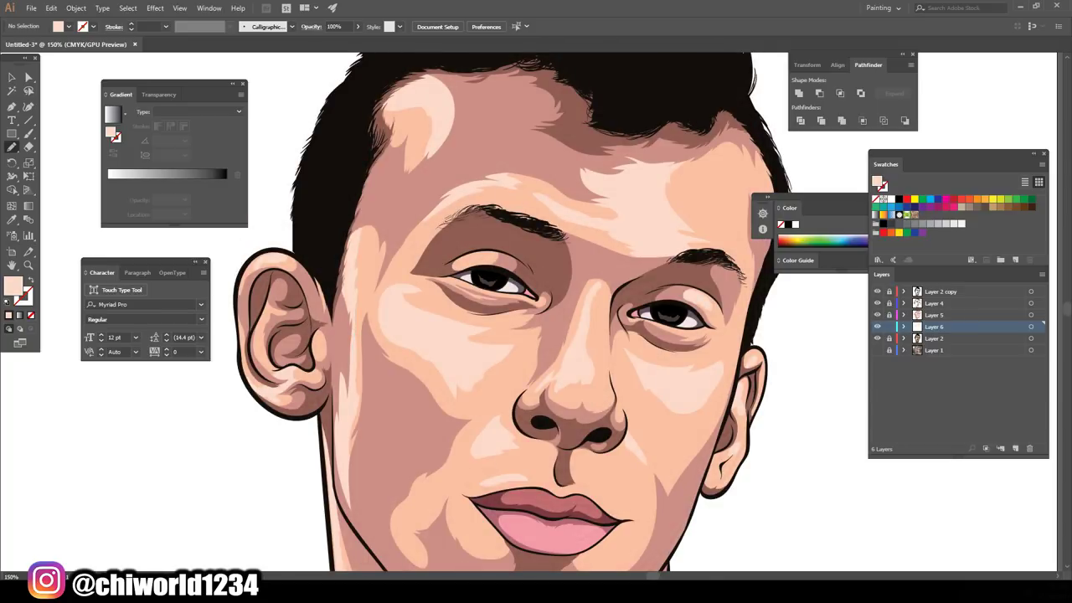
scroll(722, 421, "down", 2)
scroll(723, 421, "up", 2)
scroll(717, 423, "up", 2)
scroll(662, 424, "up", 1)
- Sample the lip pink and lighten it for the lip highlights
key("i")
left_click(469, 352)
double_click(12, 285)
key("Return")
key("shift+b")
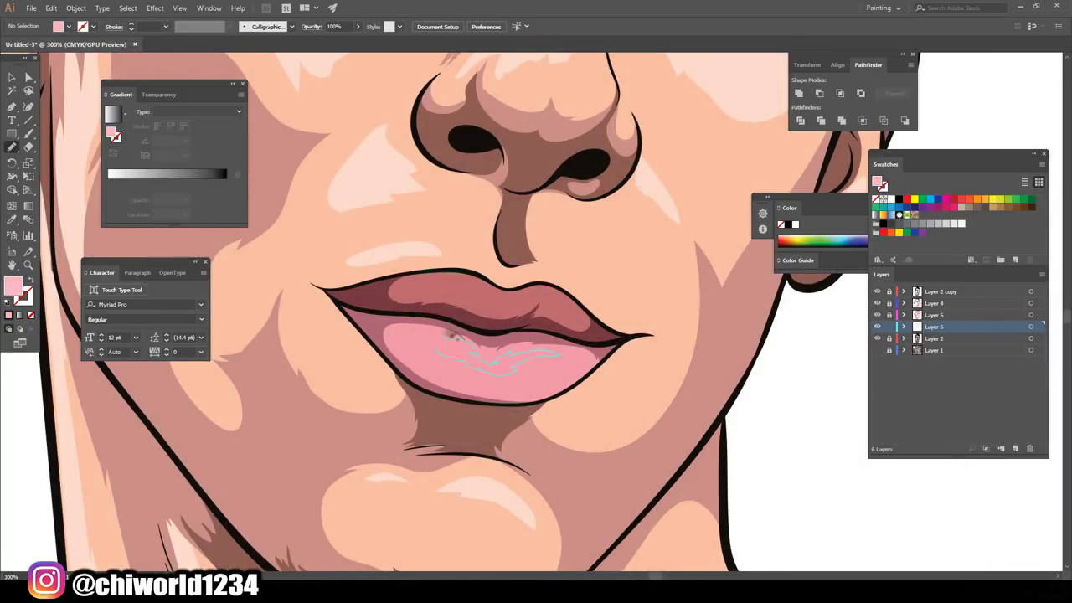
- Paint pale pink highlights on the lower and upper lips
left_click_drag(456, 337, 452, 339)
double_click(13, 285)
key("Return")
left_click_drag(432, 288, 484, 290)
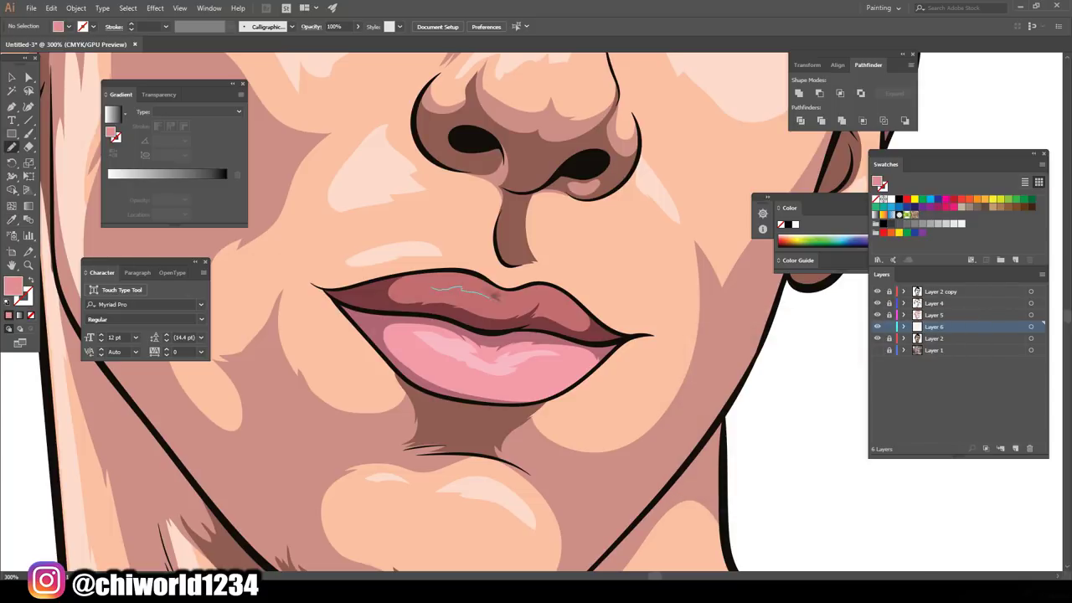
scroll(617, 494, "down", 3)
scroll(626, 376, "down", 1)
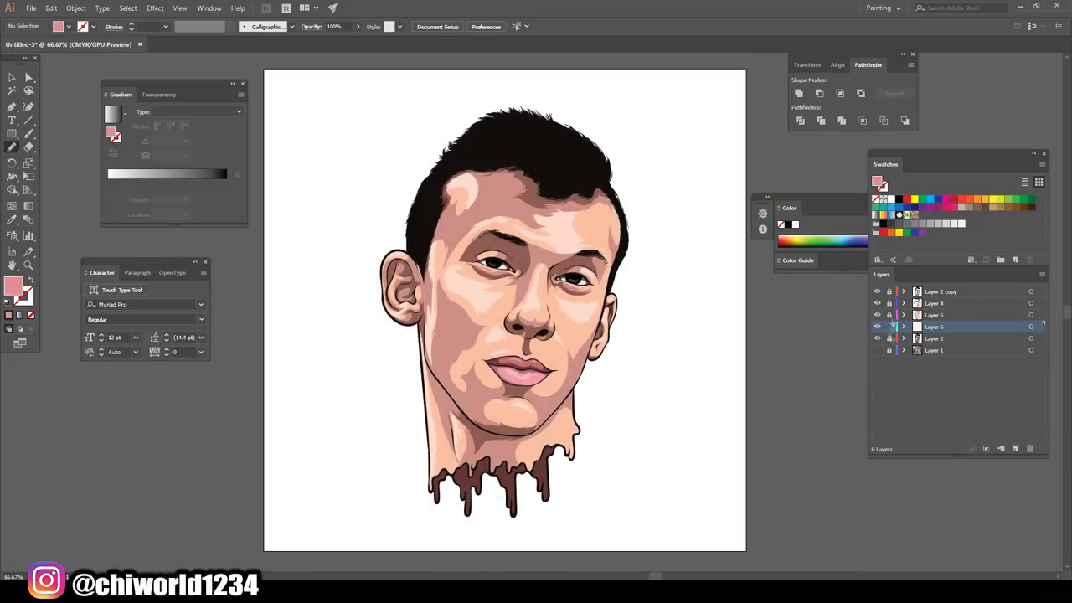
left_click(12, 77)
- Recolor the head group with lower hue and saturation, then add a new Layer 7
left_click_drag(337, 539, 436, 184)
scroll(520, 318, "up", 2)
left_click(51, 7)
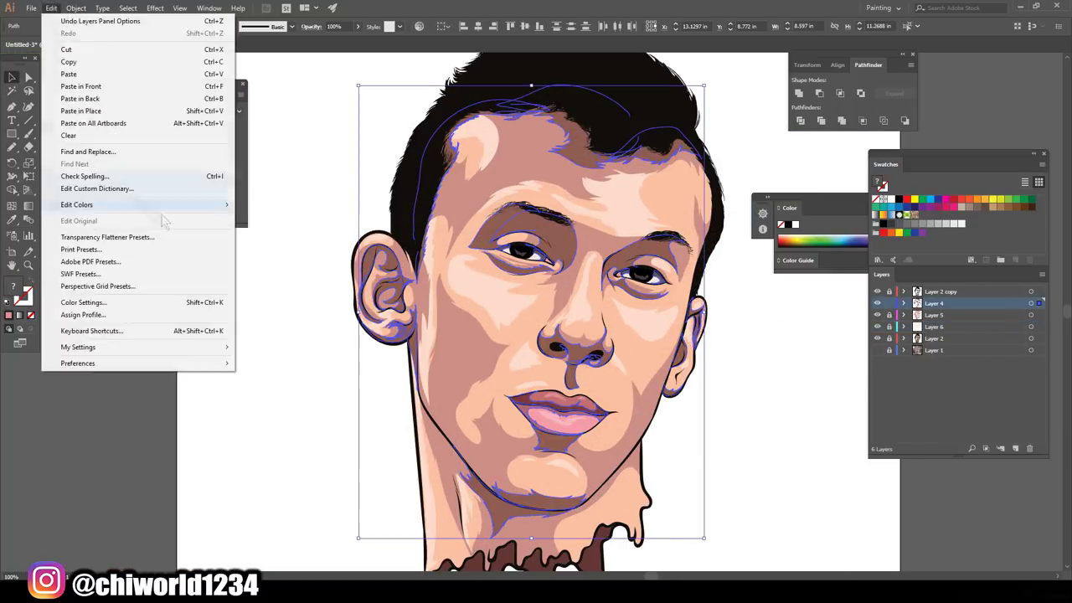
left_click(387, 266)
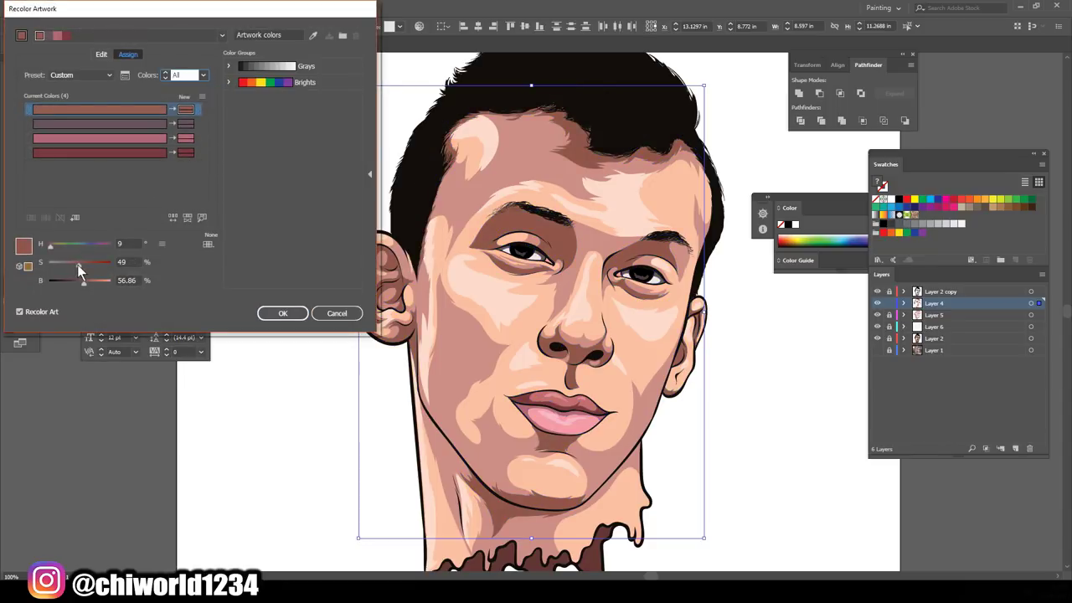
left_click_drag(80, 265, 50, 247)
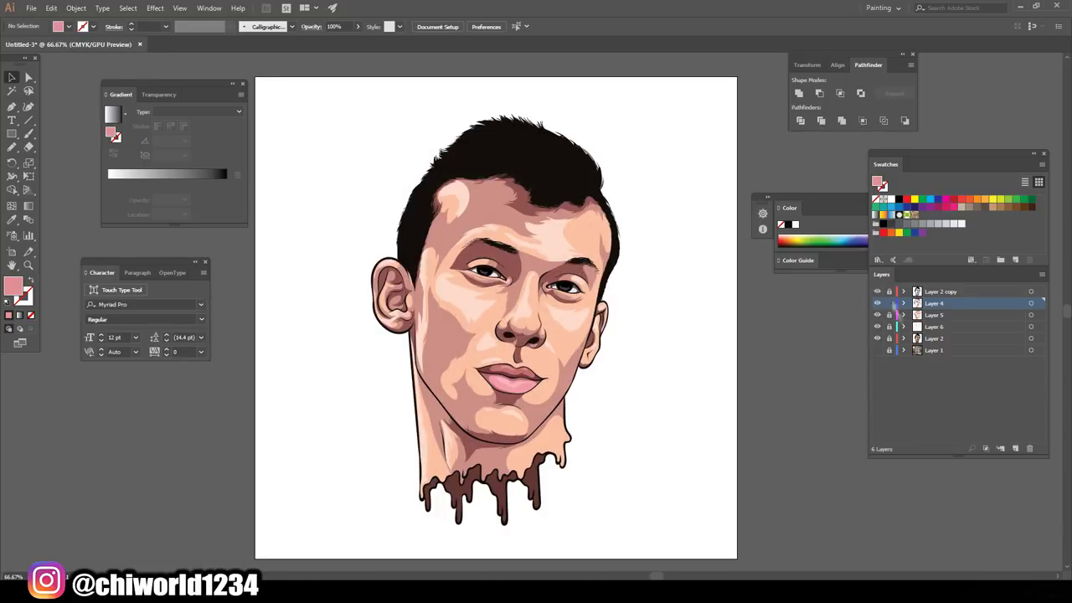
left_click(1016, 449)
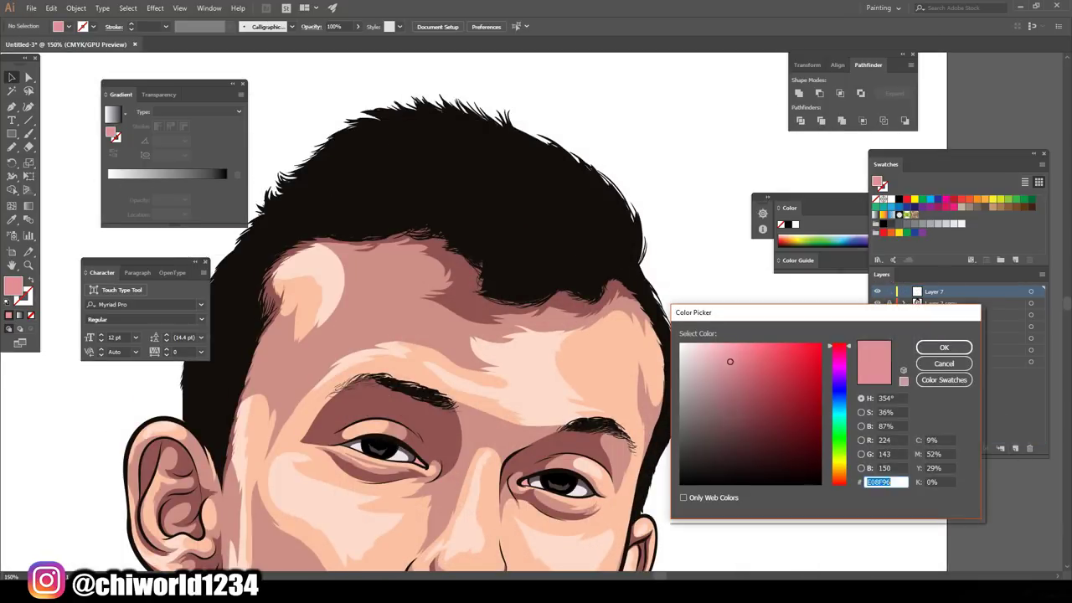
- Make a tan colour the stroke colour and switch to the Paintbrush
left_click_drag(844, 471, 843, 475)
left_click(719, 392)
left_click(944, 347)
key("shift+b")
key("b")
key("shift+x")
- Paint light-brown strands across the middle, left, right and top of the black hair
left_click_drag(517, 208, 540, 275)
left_click_drag(494, 205, 532, 268)
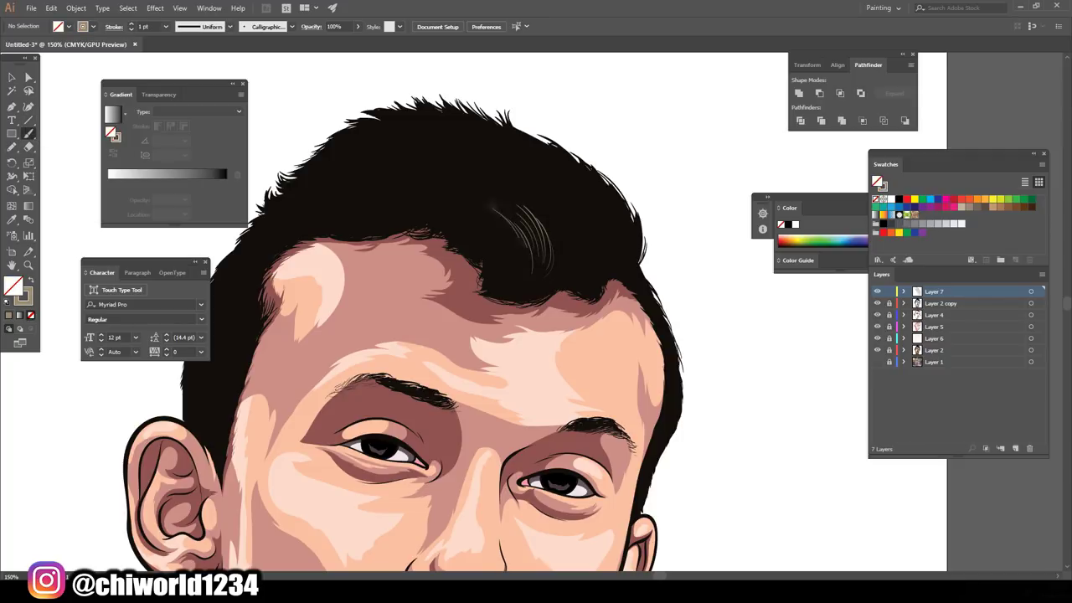
left_click_drag(489, 216, 515, 253)
left_click_drag(473, 209, 512, 251)
left_click_drag(417, 183, 436, 208)
left_click_drag(384, 189, 426, 204)
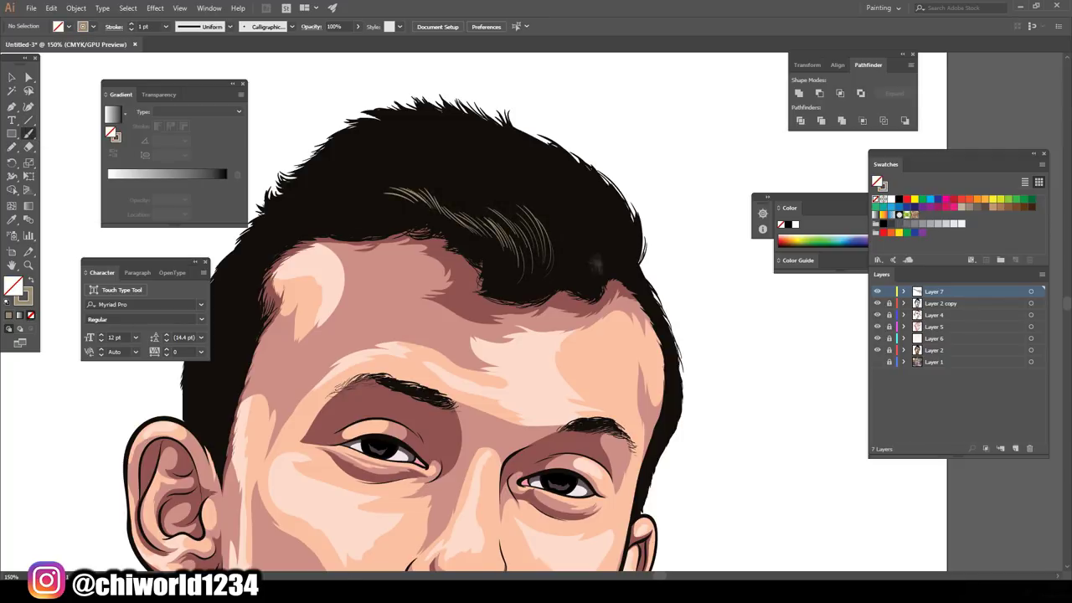
mouse_move(589, 259)
left_mouse_down()
mouse_move(510, 169)
mouse_move(436, 126)
left_mouse_up()
left_click_drag(463, 148, 417, 123)
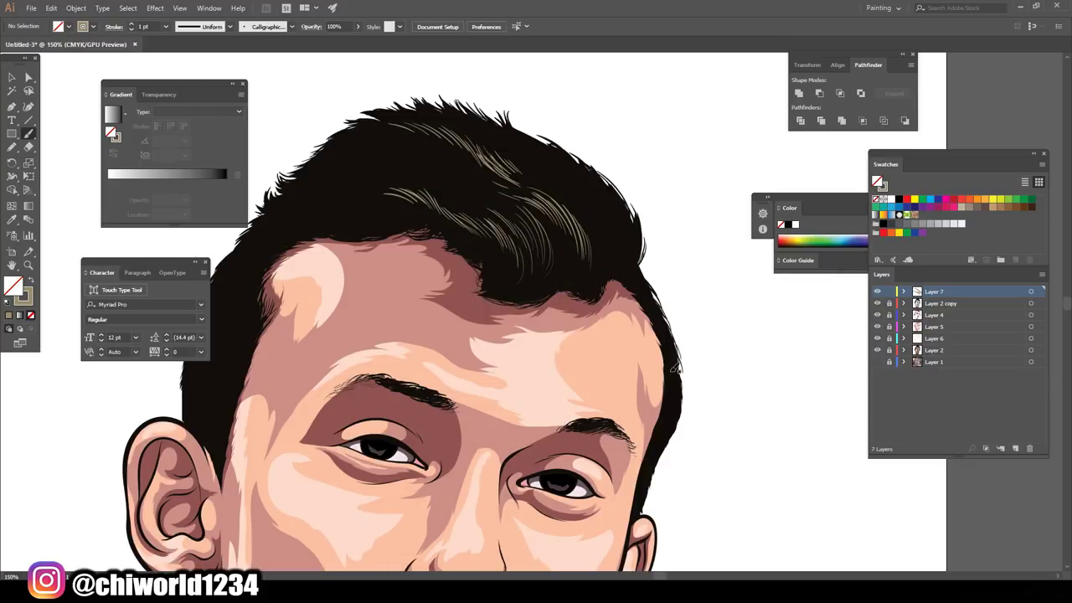
- Set the stroke weight to 0.5 pt and paint fine strands on the hair's right side
left_click(165, 25)
left_click(180, 54)
mouse_move(614, 248)
left_mouse_down()
mouse_move(599, 200)
mouse_move(575, 172)
left_mouse_up()
left_click_drag(608, 245, 573, 176)
left_click_drag(600, 230, 555, 177)
left_click_drag(608, 249, 553, 167)
mouse_move(601, 223)
left_mouse_down()
mouse_move(526, 151)
mouse_move(470, 127)
left_mouse_up()
- Add more fine strands across the top and lower edge, then review the hair at 100%
left_click_drag(574, 199, 520, 162)
left_click_drag(570, 184, 514, 136)
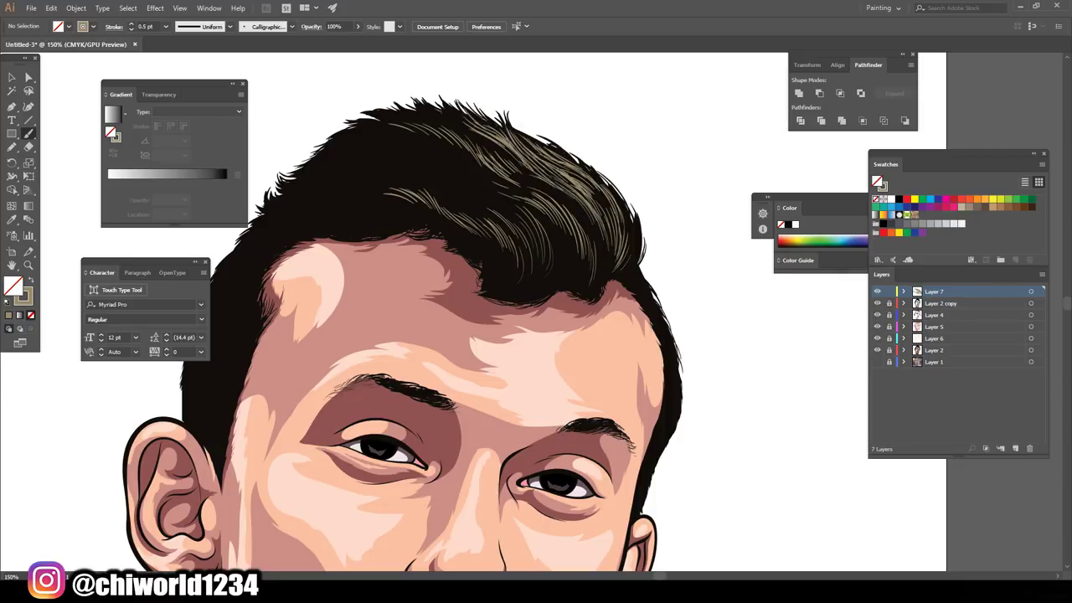
left_click_drag(583, 259, 543, 206)
left_click_drag(555, 284, 546, 231)
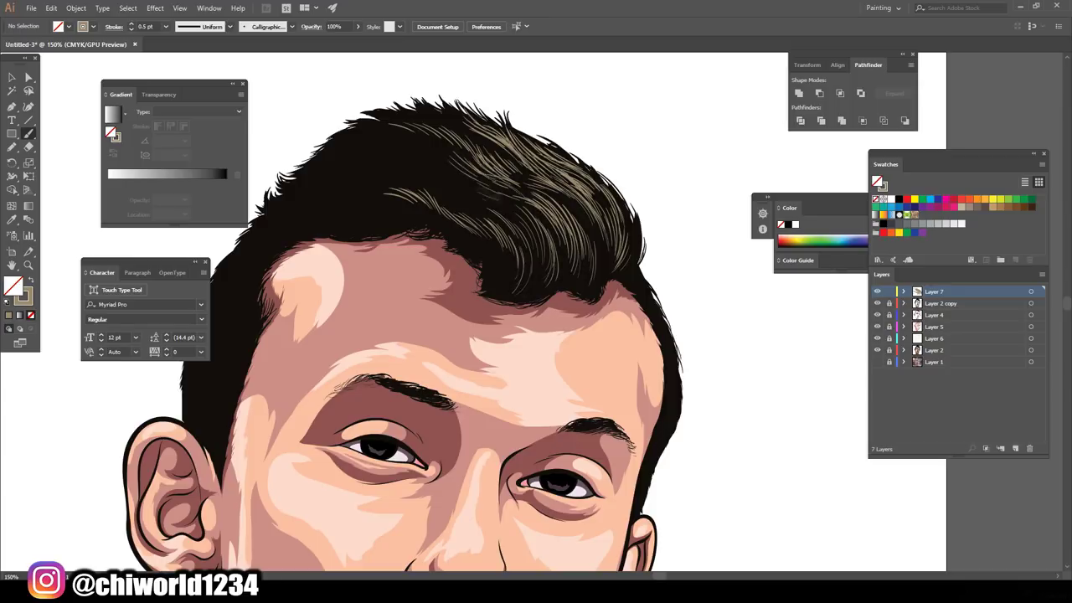
key("ctrl+0")
key("ctrl+1")
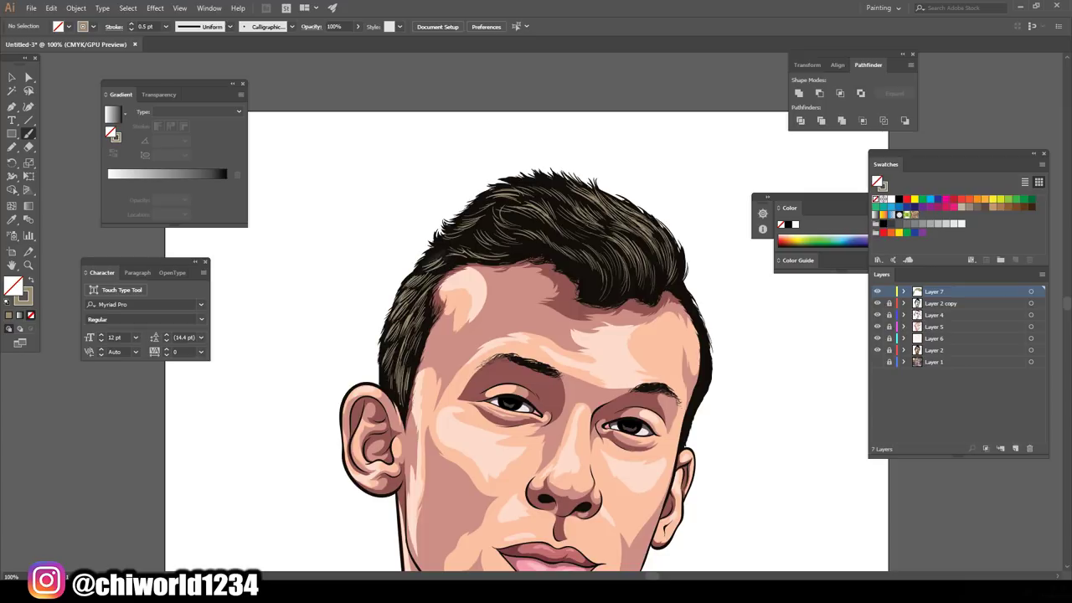
scroll(687, 404, "right", 3)
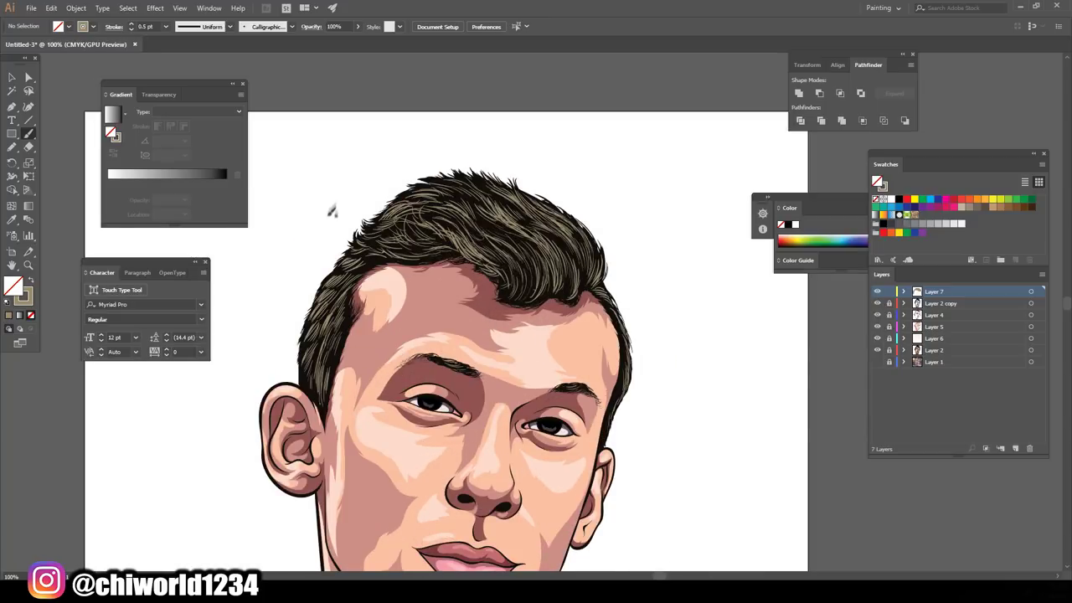
- Set the stroke colour to black and paint test strokes on both sides of the artboard
double_click(23, 295)
key("Return")
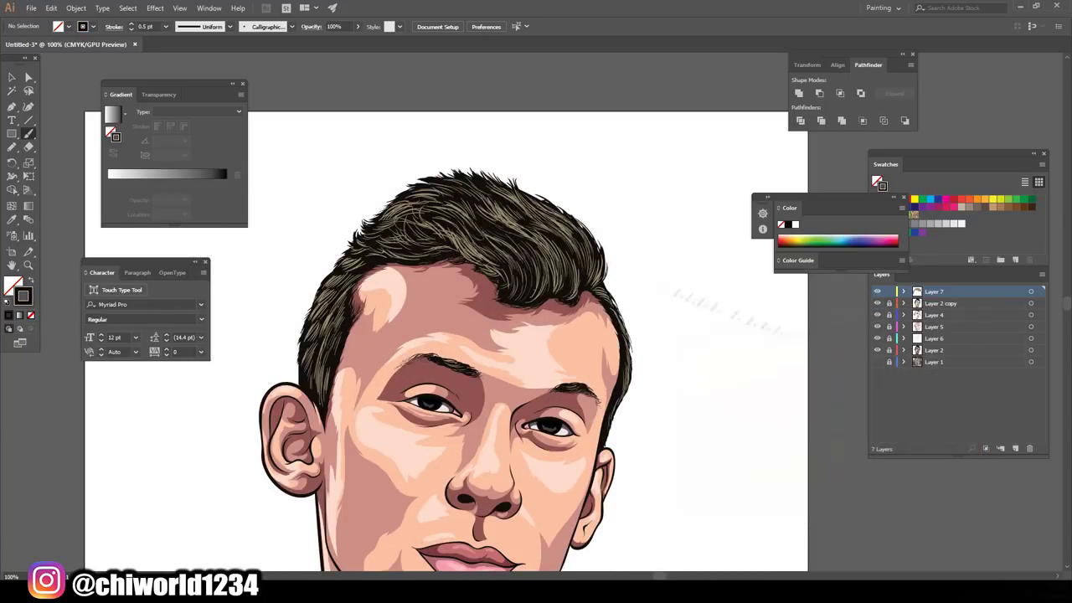
left_click_drag(835, 327, 833, 390)
left_click_drag(72, 222, 62, 281)
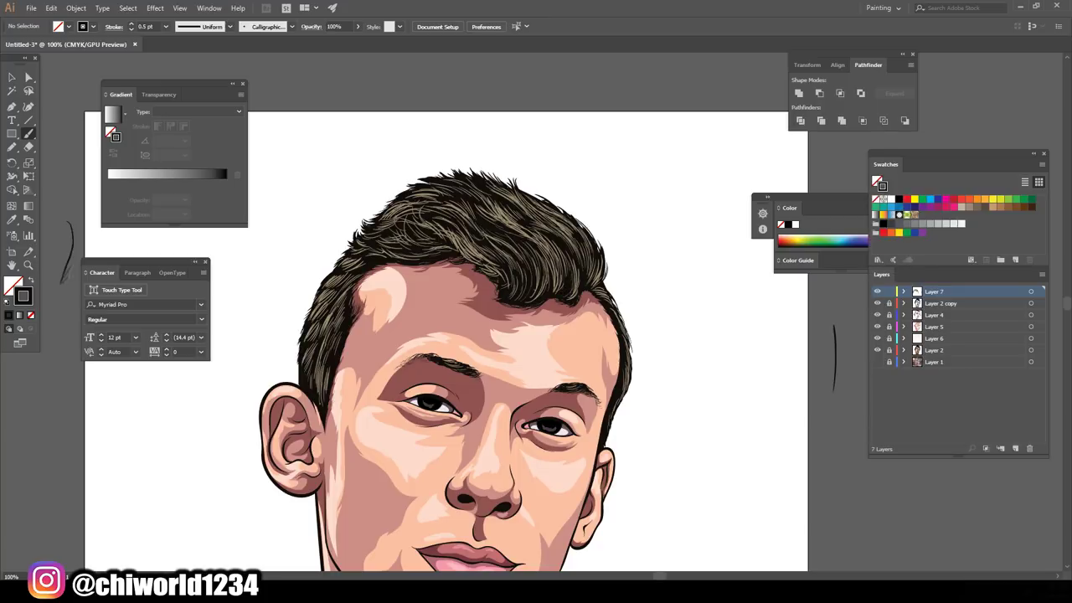
double_click(22, 295)
left_click(874, 351)
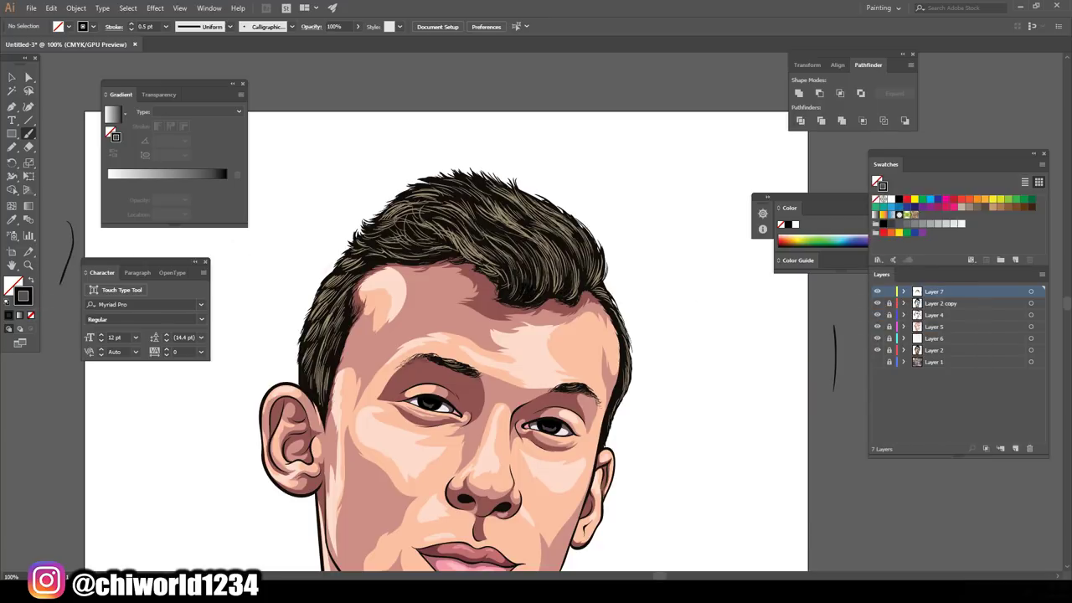